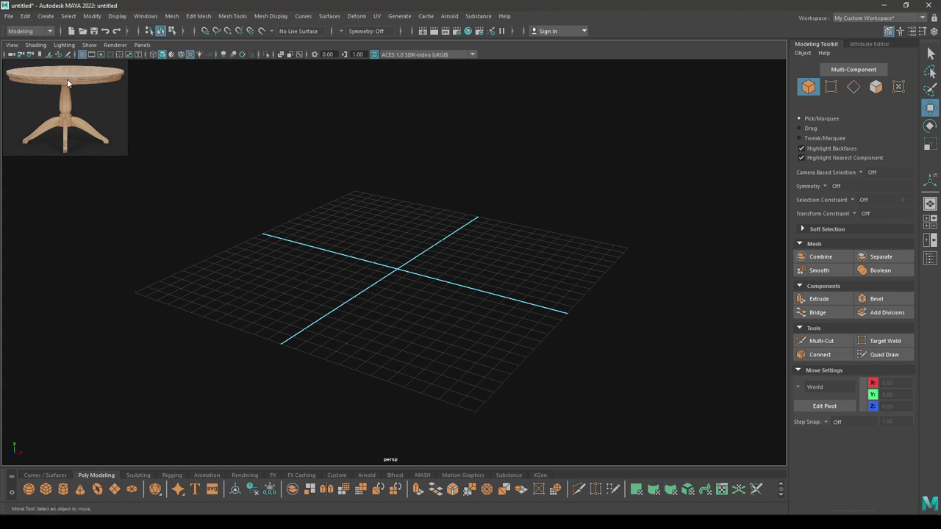
Create a polygon cylinder at the origin and set its radius to 5
left_click_drag(329, 268, 368, 278, "alt")
left_click(63, 491)
left_click_drag(413, 335, 408, 295, "alt")
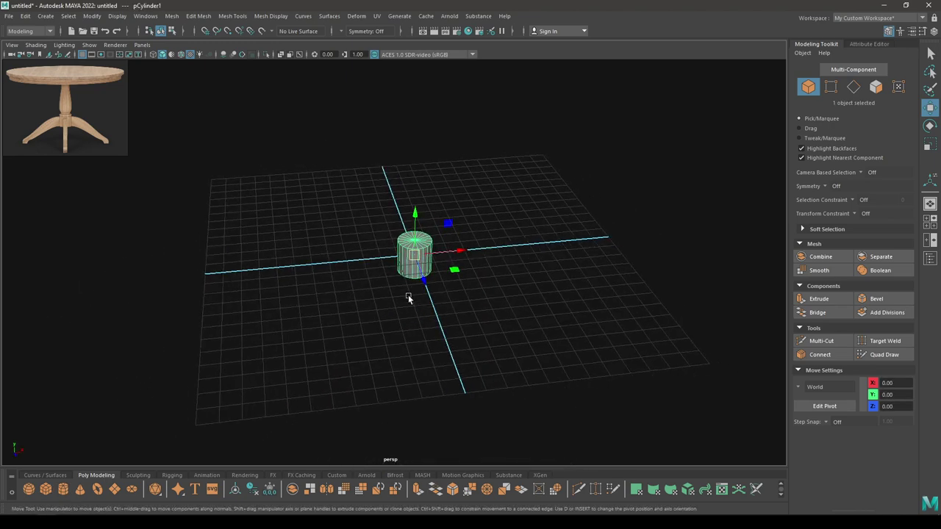
key("t")
left_click_drag(532, 280, 465, 300, "alt")
left_click_drag(547, 123, 824, 127)
left_click_drag(594, 327, 561, 219, "alt")
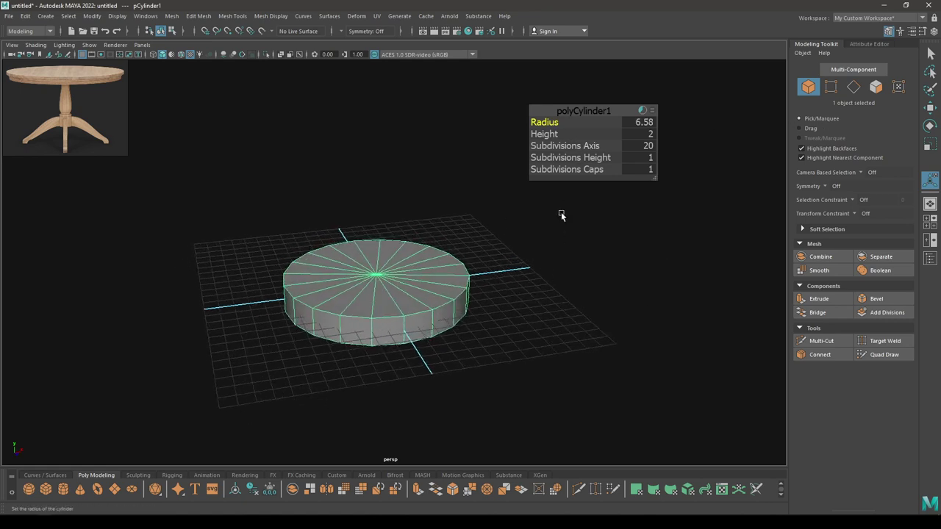
middle_click_drag(544, 125, 483, 131)
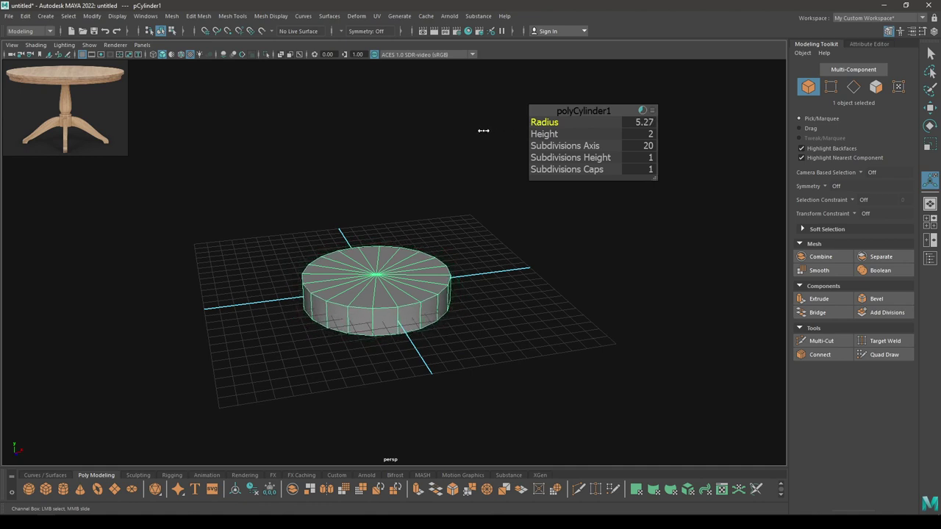
left_click(644, 122)
type("5")
key("Return")
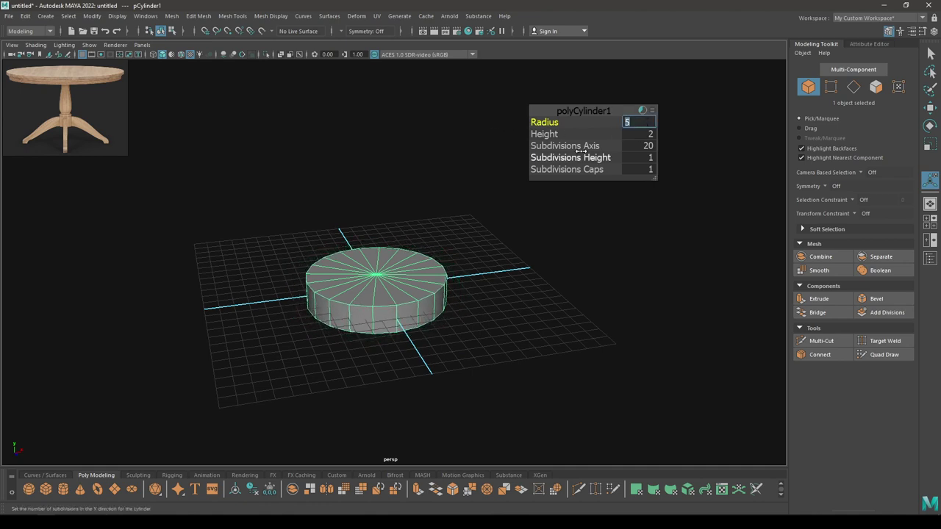
Flatten the cylinder into a tabletop disc by setting its height to 0.3
middle_click_drag(544, 135, 461, 143)
left_click_drag(462, 143, 411, 367, "alt")
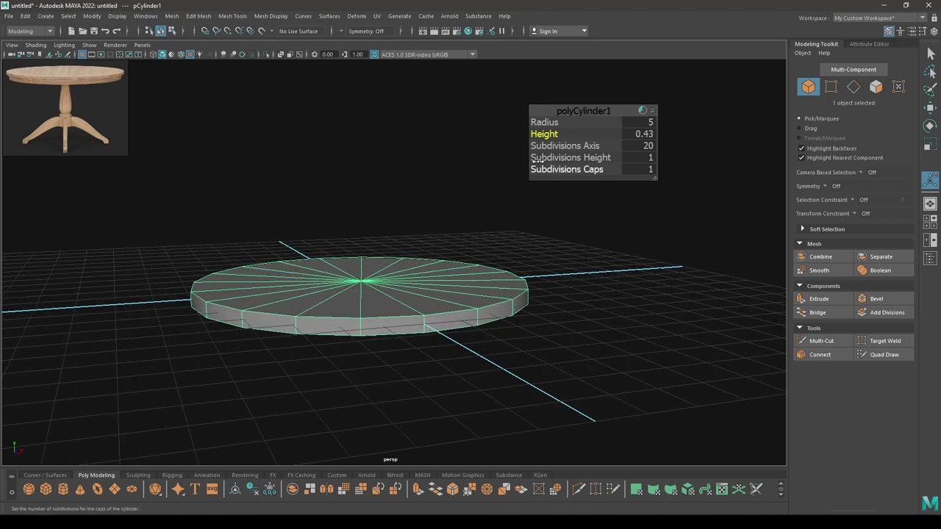
left_click(642, 133)
type("0.4")
key("Return")
type("0.3")
key("Return")
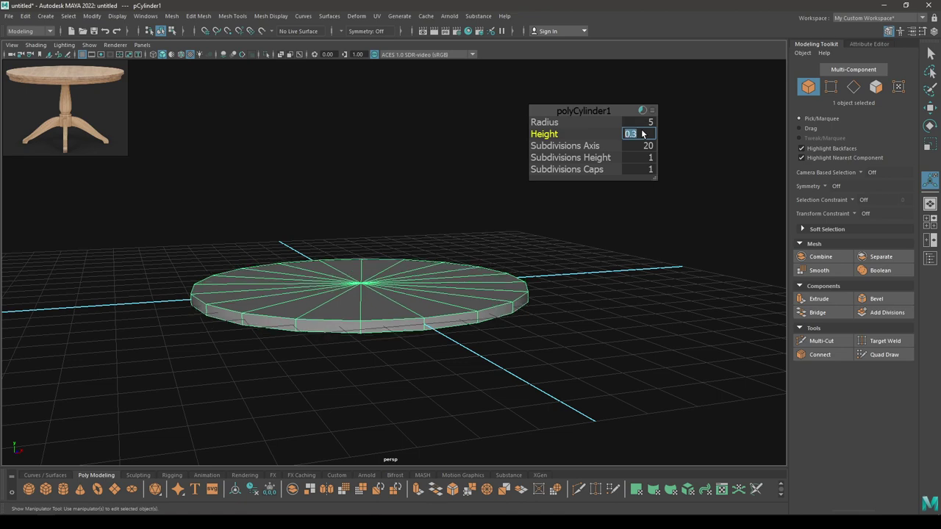
Set the disc's axis subdivisions to 16
scroll(404, 288, "down", 2)
left_click_drag(404, 287, 420, 379, "alt")
middle_click_drag(420, 378, 399, 263, "alt")
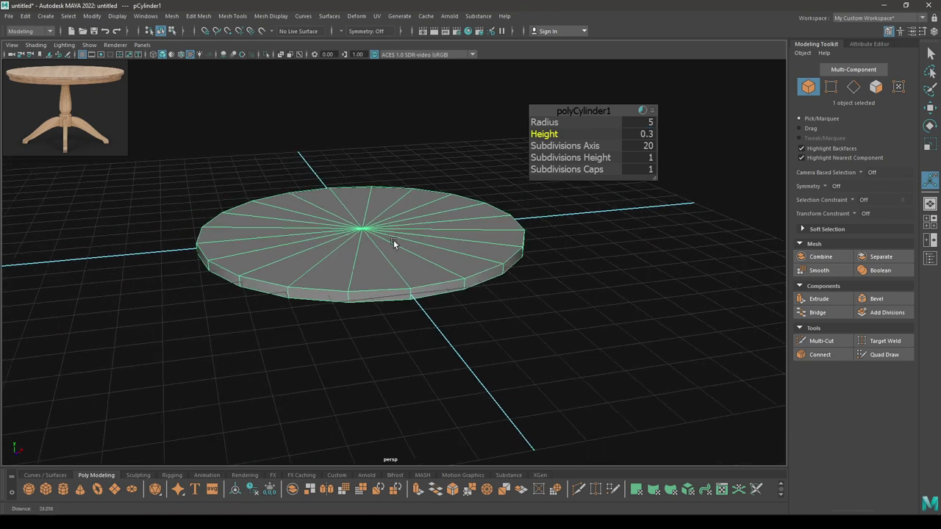
left_click_drag(400, 213, 401, 250, "alt")
right_click_drag(401, 247, 561, 282, "alt")
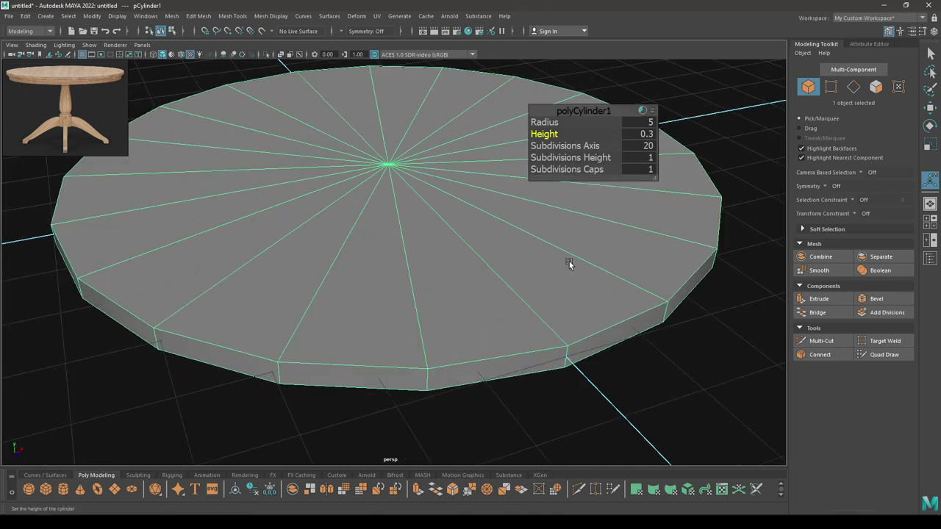
left_click(647, 147)
type("16")
key("Return")
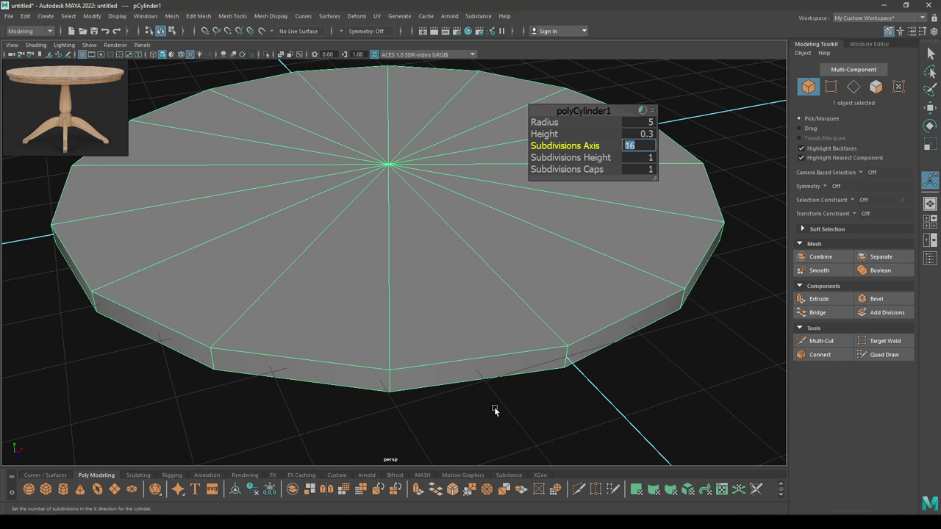
scroll(408, 242, "down", 3)
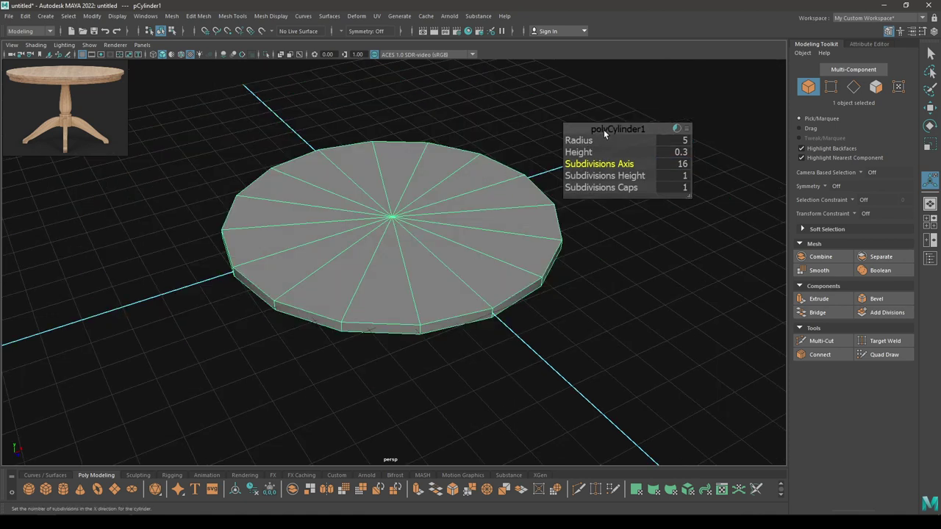
key("w")
Select all the triangular faces on the underside of the disc
left_click_drag(604, 129, 337, 203, "alt")
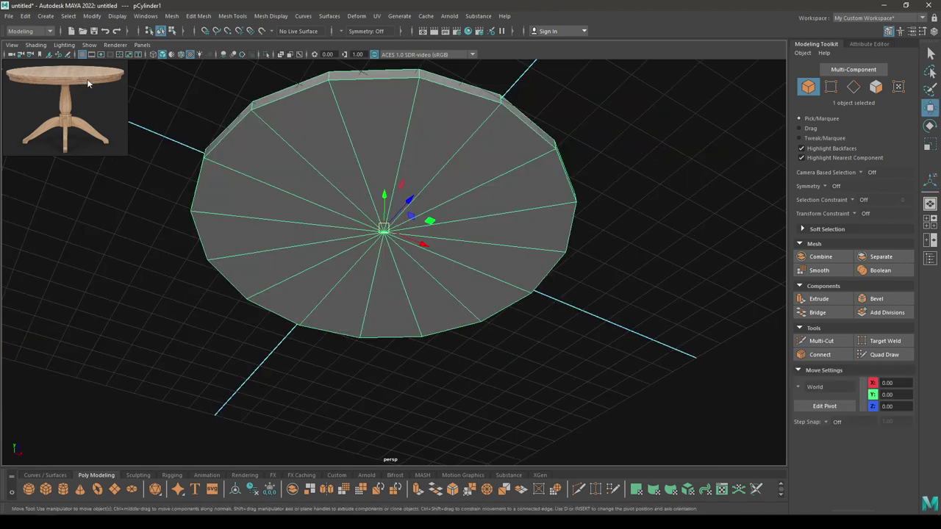
left_click_drag(425, 223, 430, 216, "alt")
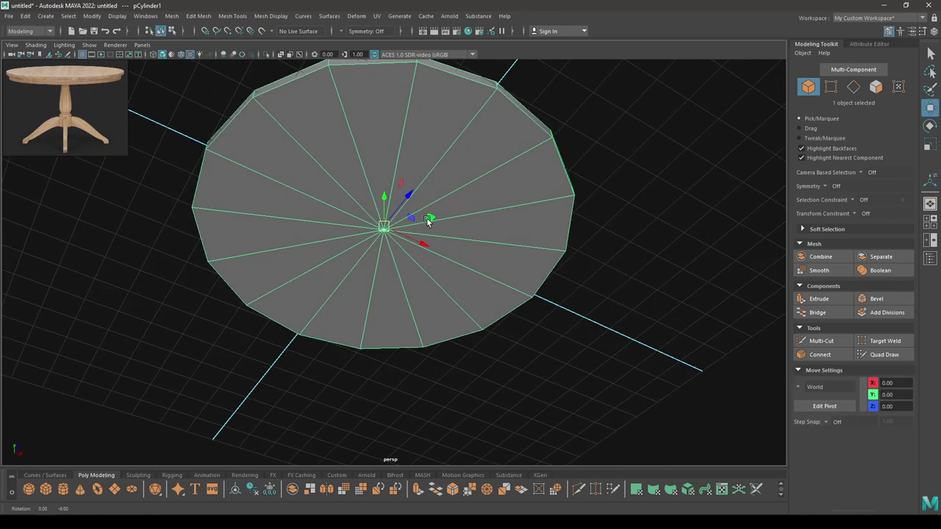
right_click(405, 150)
left_click(405, 178)
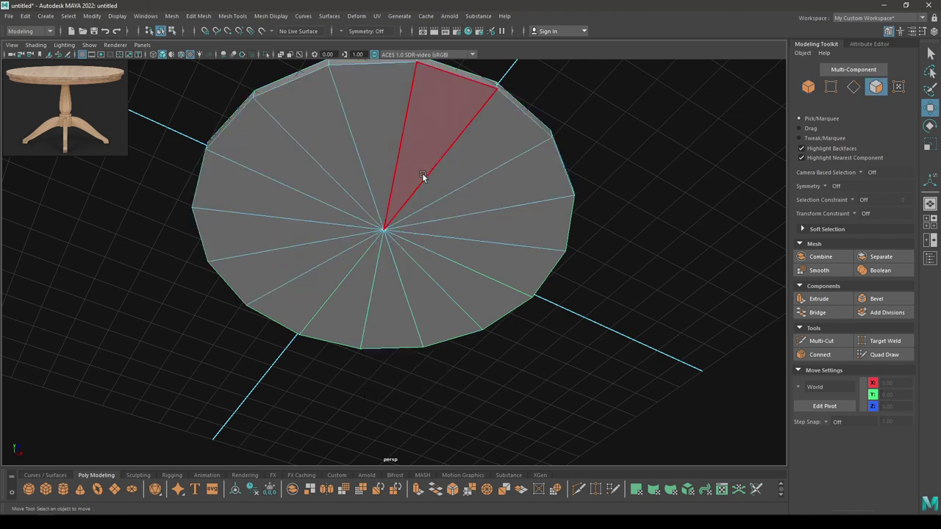
mouse_move(449, 172)
left_mouse_down()
mouse_move(425, 161)
mouse_move(309, 206)
mouse_move(474, 241)
mouse_move(454, 187)
left_mouse_up()
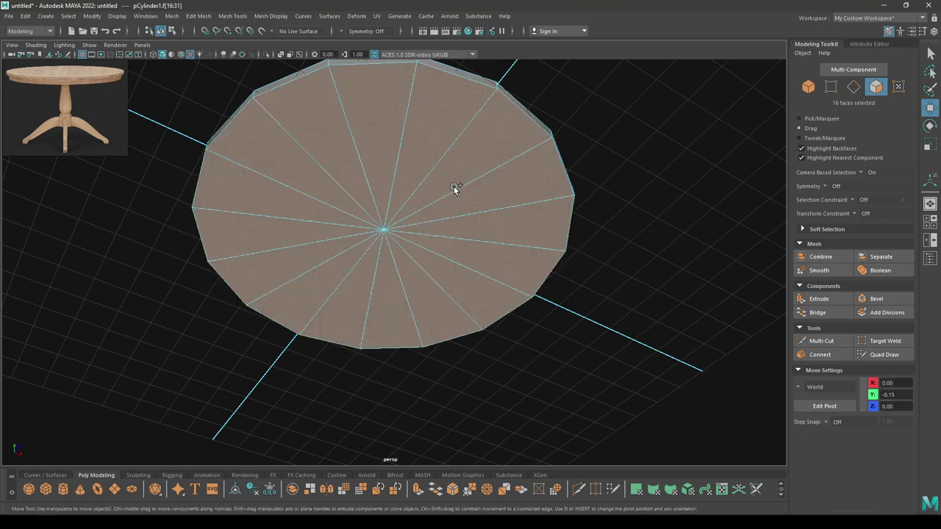
left_click_drag(472, 252, 393, 266, "alt")
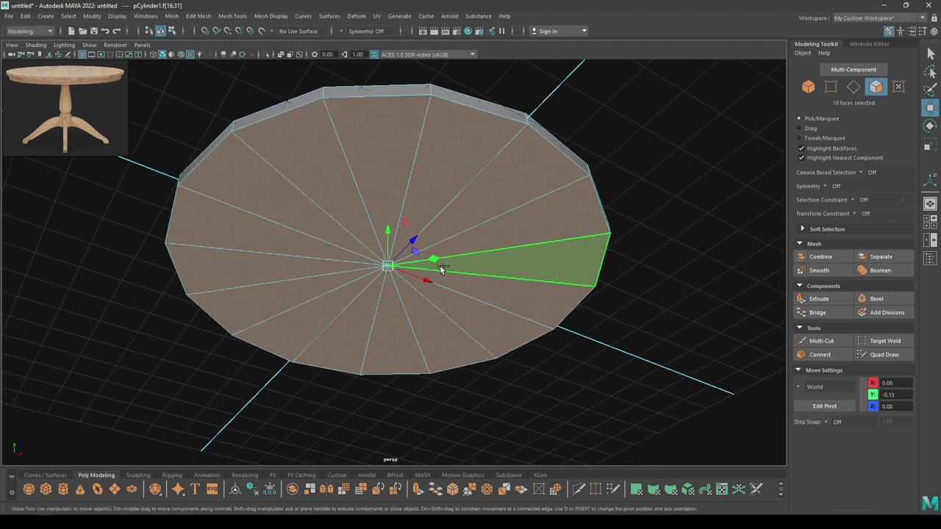
key("ctrl+e")
left_click_drag(572, 164, 583, 164)
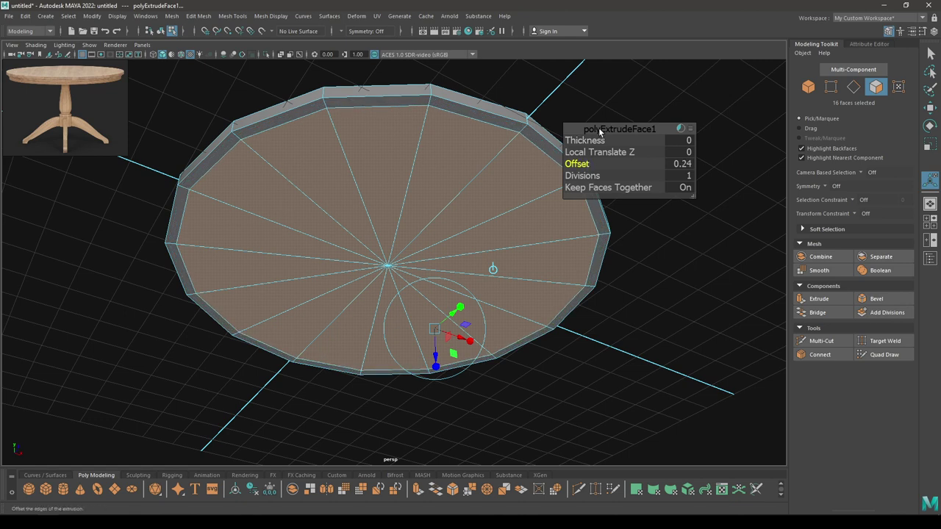
key("w")
key("ctrl+z")
key("ctrl+z")
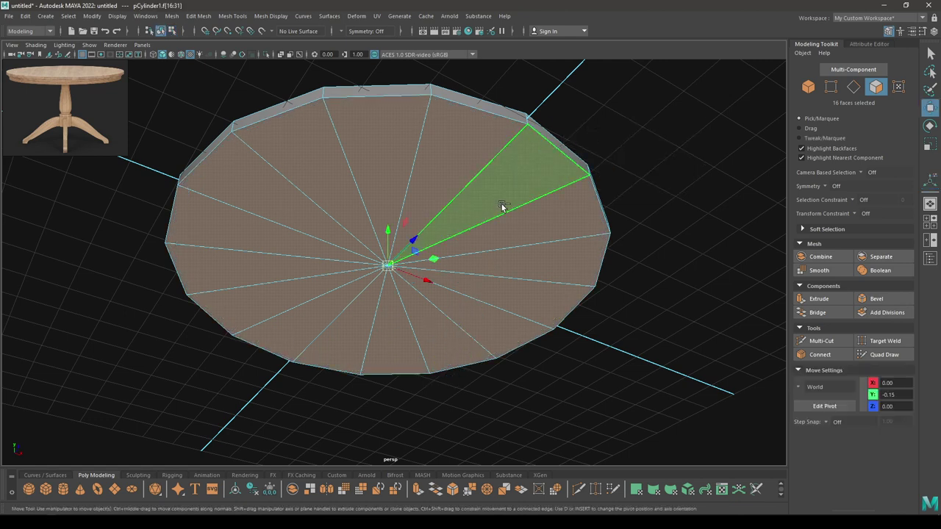
key("ctrl+z")
key("F8")
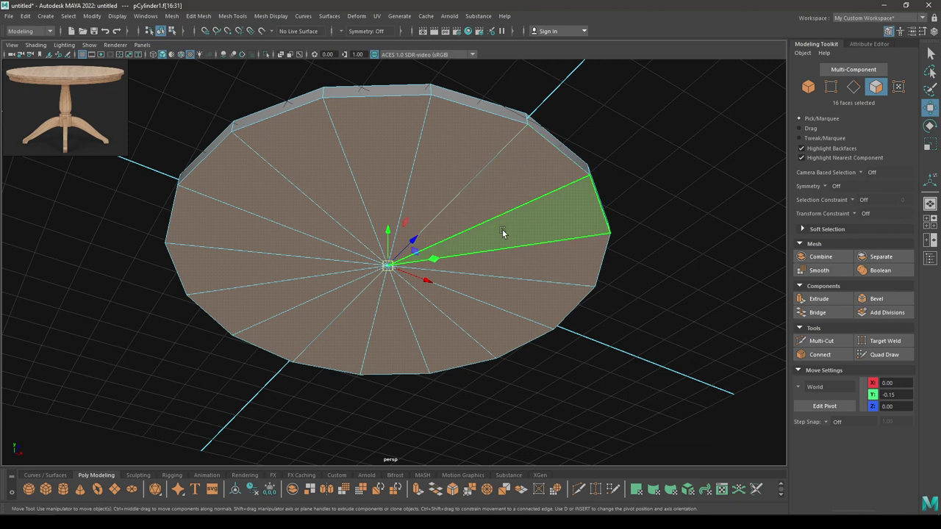
Extrude the selected underside faces and scale them slightly inward to leave a narrow border ring
key("r")
left_click_drag(388, 268, 366, 275, "shift")
key("w")
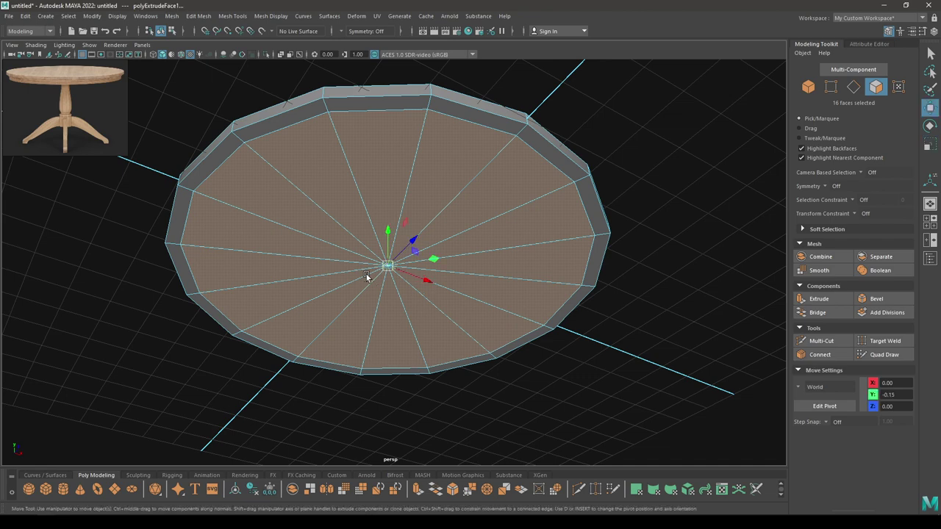
Extrude the inset underside faces straight down to about Y -0.36 to form a second, smaller tier
left_click_drag(413, 255, 404, 287, "alt")
middle_click_drag(404, 287, 413, 255, "alt")
left_click_drag(414, 255, 378, 260, "alt")
scroll(379, 263, "up", 3)
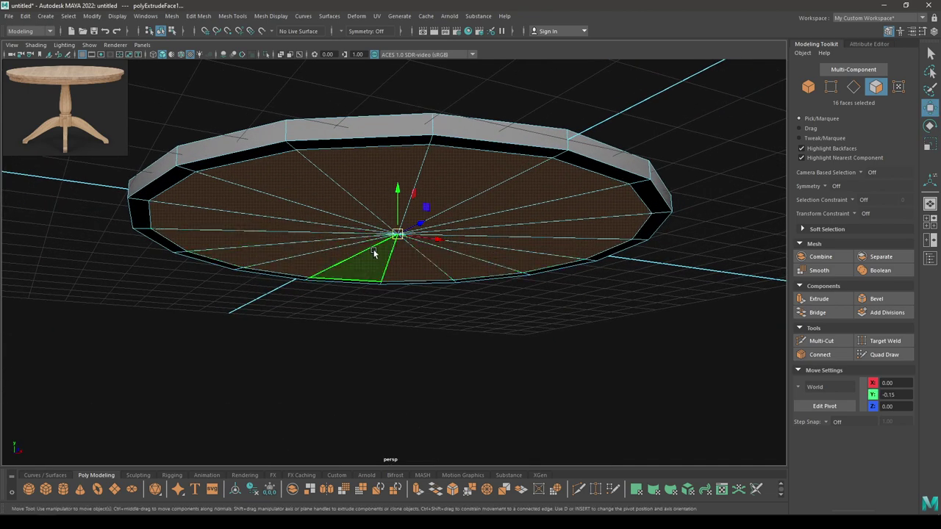
left_click_drag(401, 236, 398, 201, "alt")
left_click_drag(401, 233, 398, 212, "alt")
left_click(398, 211)
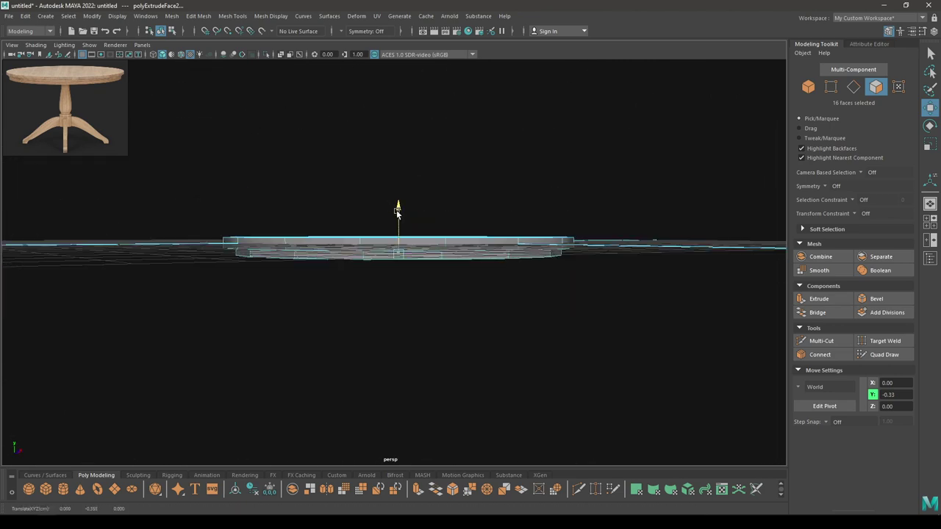
left_click_drag(397, 252, 401, 208, "alt")
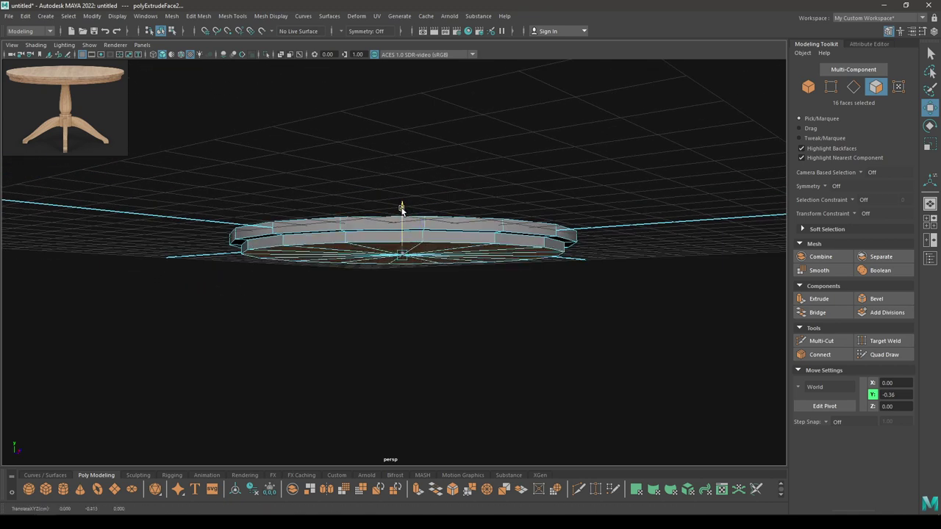
right_click_drag(402, 208, 424, 164)
left_click_drag(422, 205, 364, 345, "alt")
left_click(333, 309)
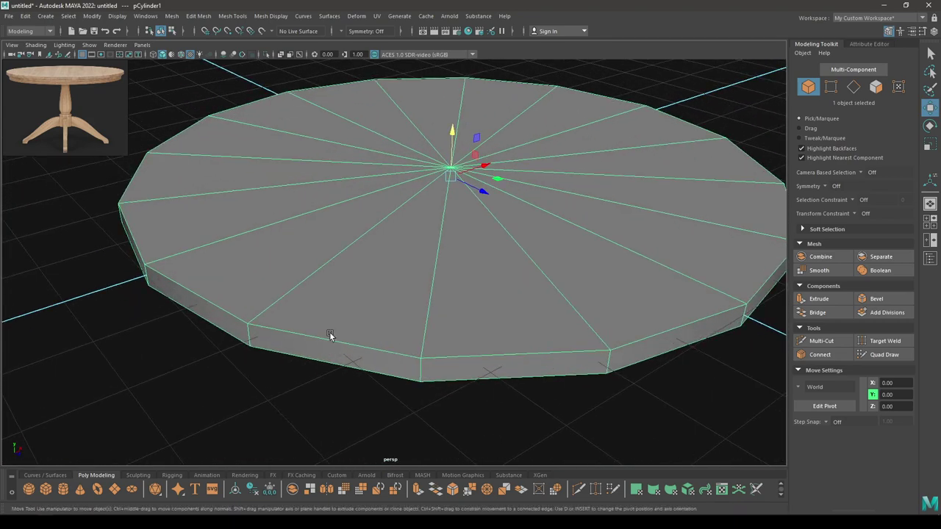
left_click_drag(525, 366, 434, 243, "alt")
right_click(450, 193, "shift")
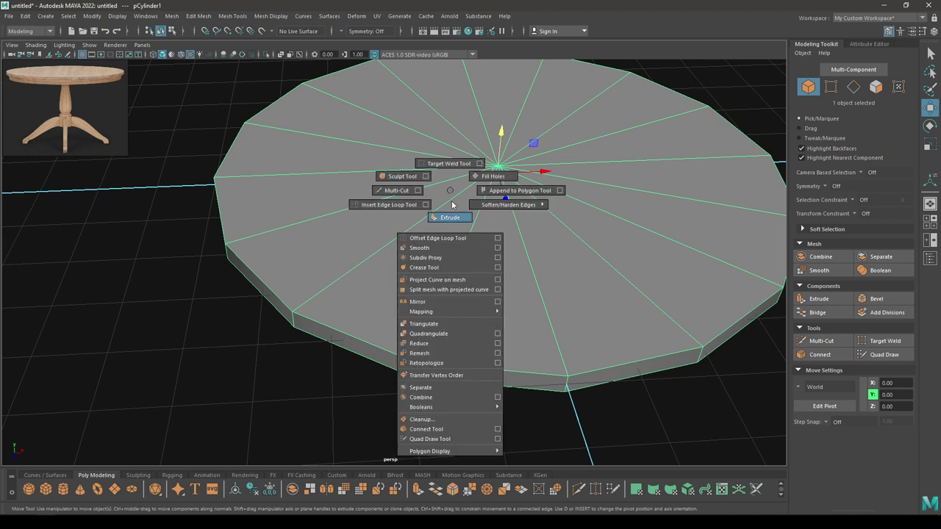
left_click(399, 206)
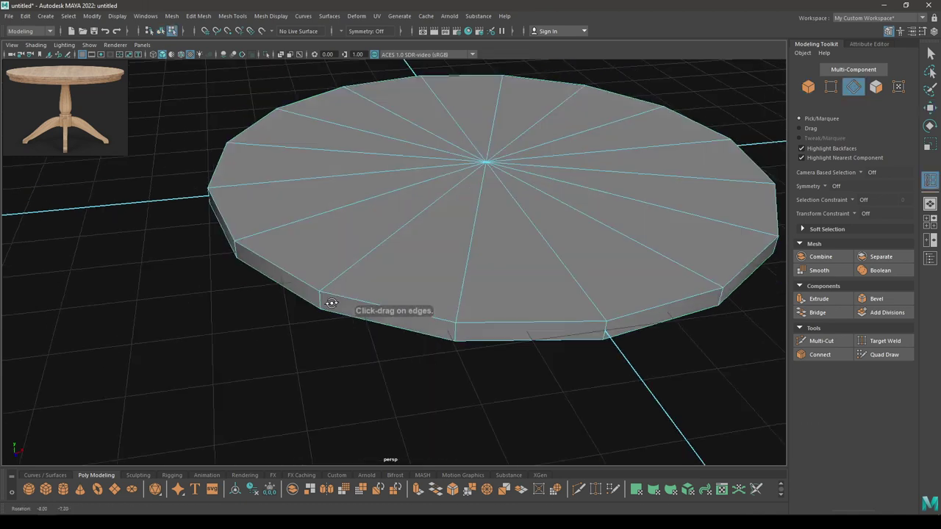
left_click(328, 294)
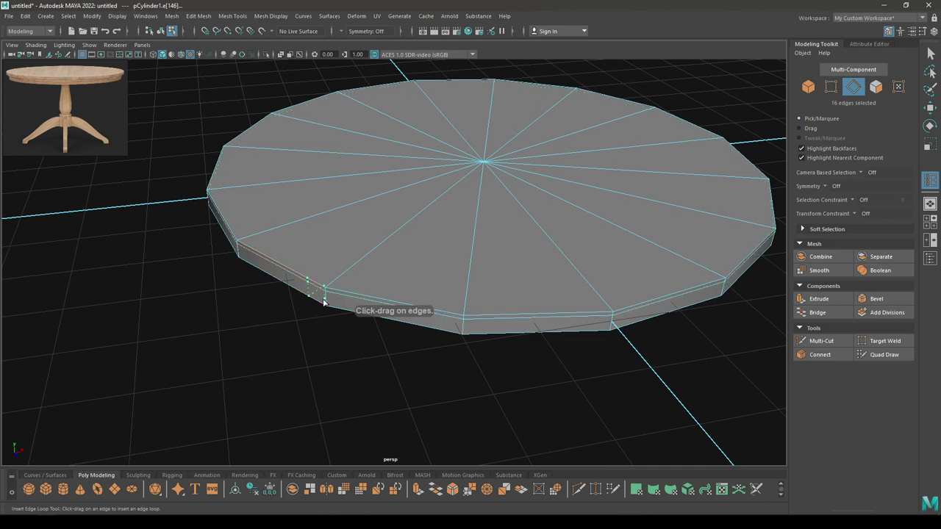
left_click(327, 301)
key("ctrl+z")
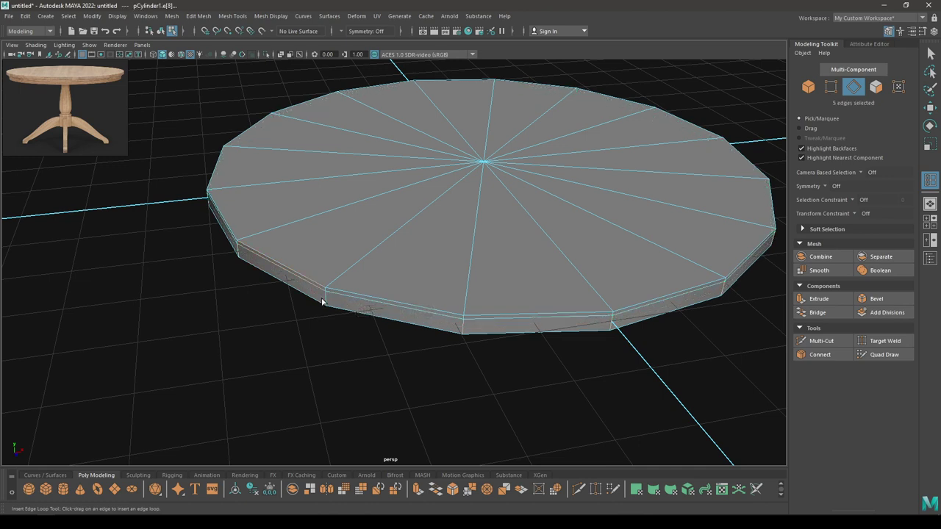
key("w")
Select the rim edge loops of both tabletop tiers and bevel them
left_click_drag(346, 296, 353, 203, "alt")
double_click(361, 296, "shift")
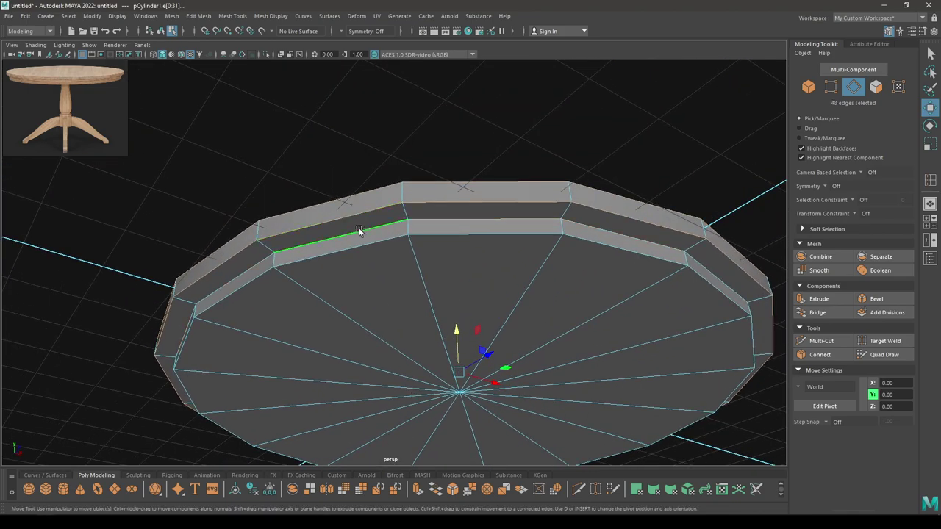
double_click(366, 252, "shift")
left_click_drag(365, 251, 391, 283, "alt")
right_click_drag(392, 283, 425, 279, "shift")
left_click_drag(425, 279, 414, 357, "alt")
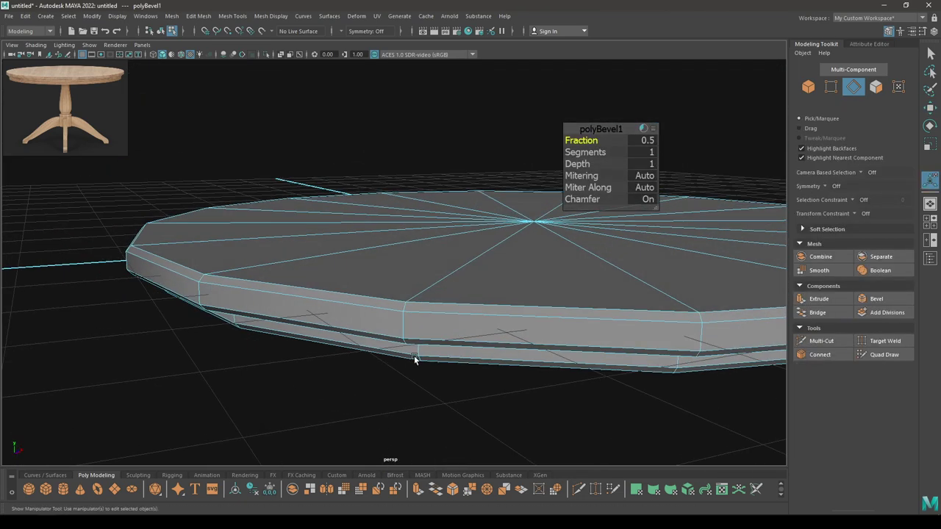
Turn off the bevel's Chamfer option and reduce its fraction to about 0.21
left_click_drag(578, 227, 539, 272, "alt")
middle_click_drag(538, 271, 567, 256, "alt")
scroll(567, 256, "down", 2)
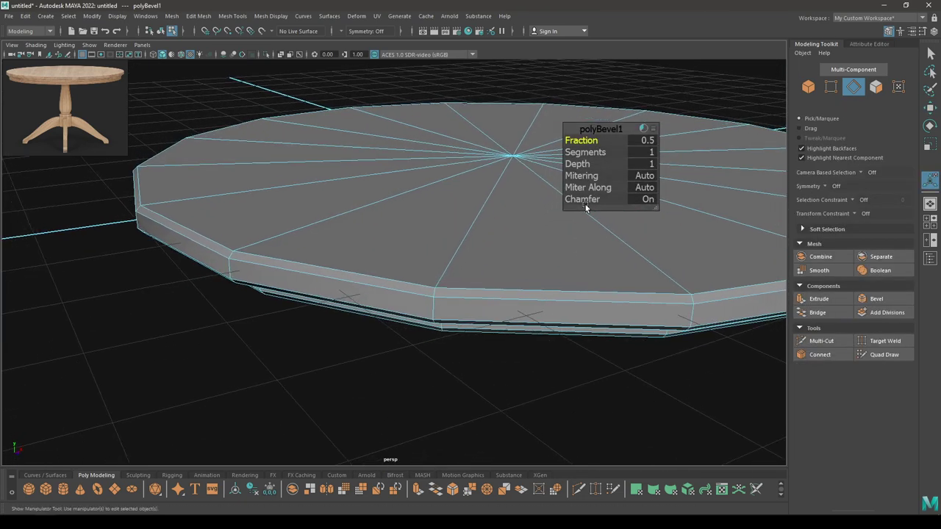
left_click_drag(583, 200, 551, 200)
left_click_drag(586, 141, 582, 140)
middle_click_drag(581, 141, 569, 141)
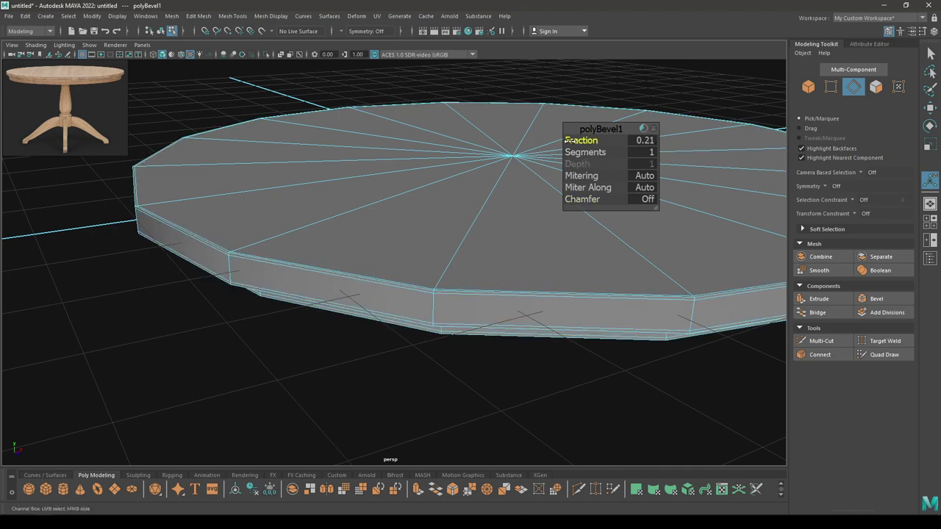
Tighten the rim bevel by setting its fraction to 0.15
left_click_drag(457, 216, 445, 264, "alt")
middle_click_drag(446, 265, 422, 193, "alt")
scroll(456, 250, "up", 5)
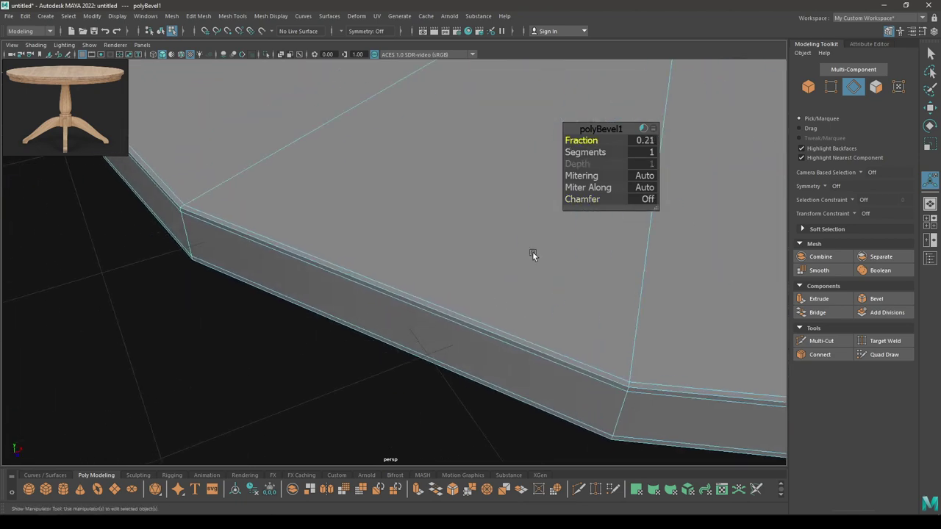
left_click(636, 140)
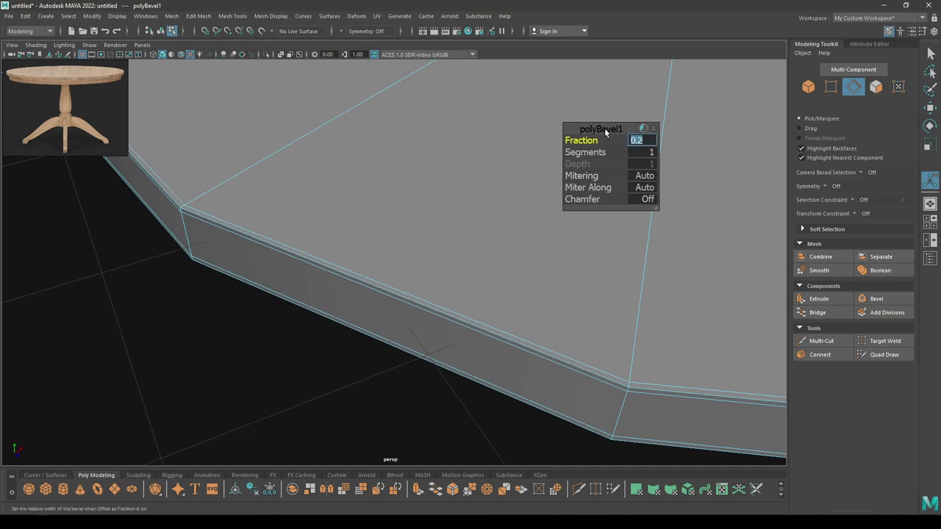
type("0.15")
key("Return")
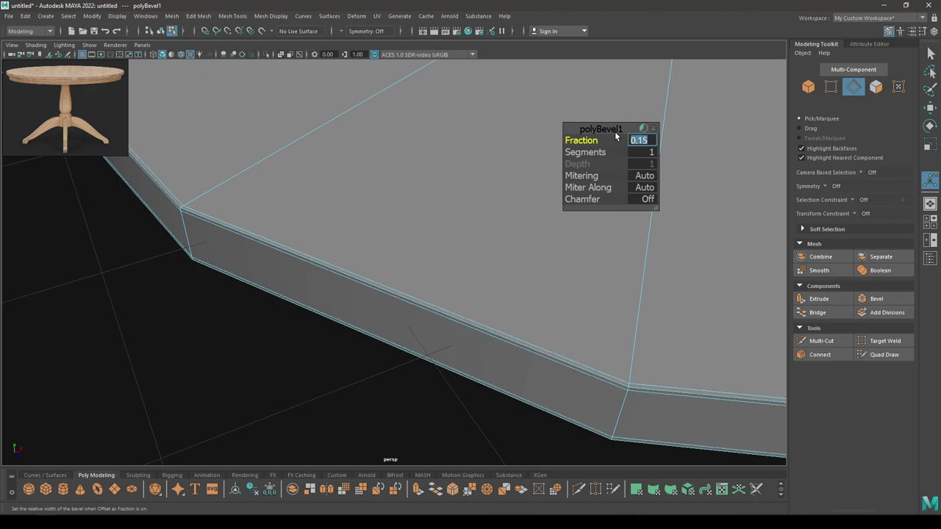
left_click_drag(616, 137, 375, 259, "alt")
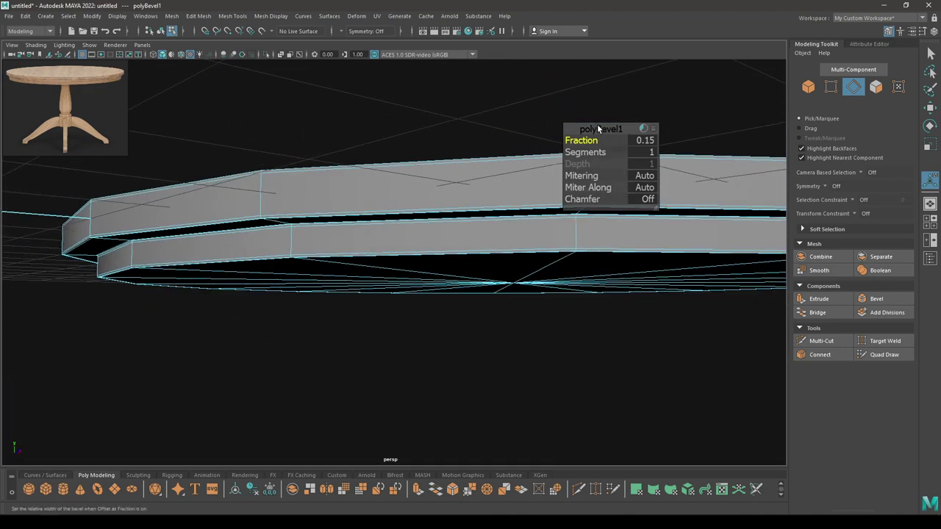
Return to object mode and examine the bevelled tabletop's rim and top cap, smoothed and unsmoothed
key("w")
key("F8")
left_click_drag(590, 252, 465, 295, "alt")
left_click(463, 255)
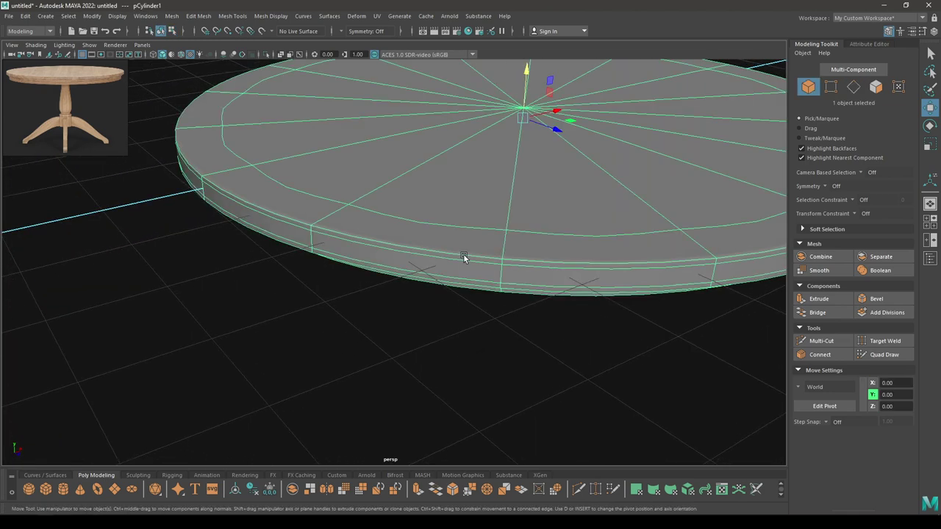
left_click_drag(463, 255, 407, 164, "alt")
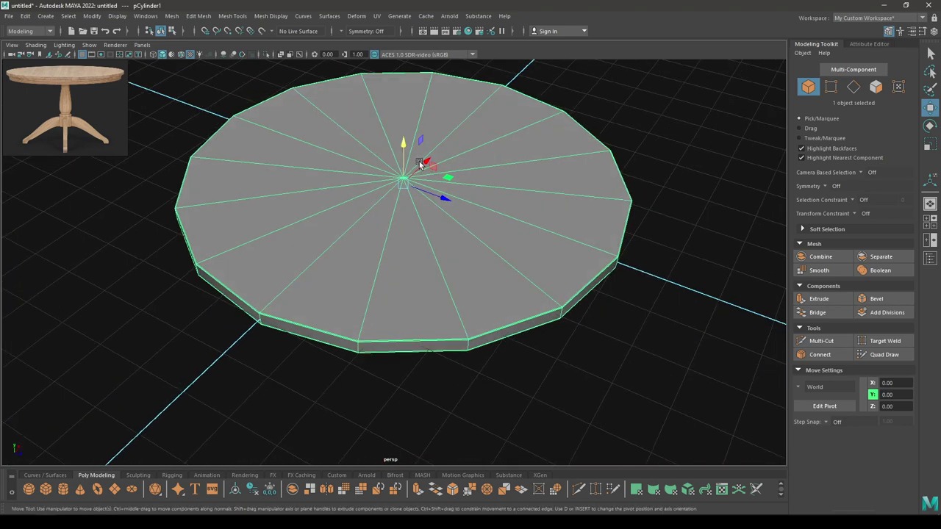
left_click_drag(415, 212, 404, 183, "alt")
scroll(456, 189, "up", 2)
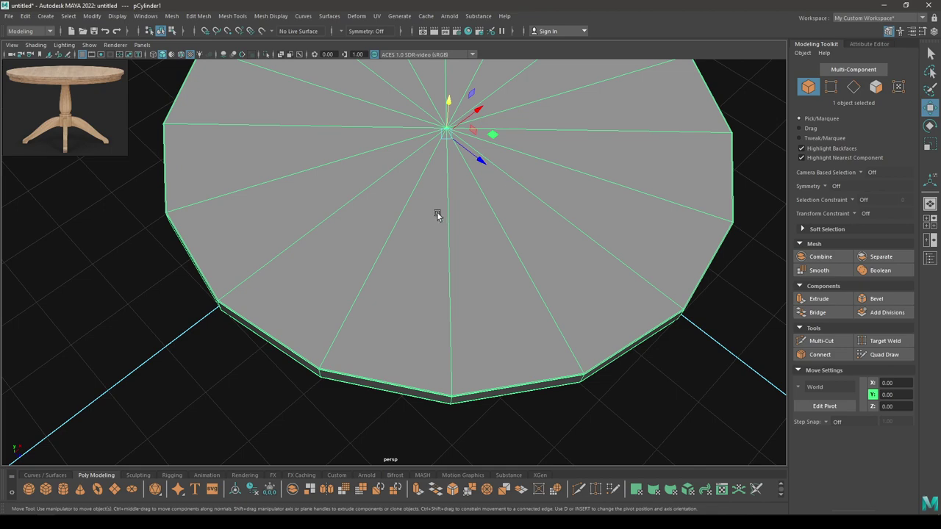
mouse_move(447, 266)
left_mouse_down("alt")
mouse_move(451, 249)
mouse_move(440, 282)
left_mouse_up("alt")
scroll(440, 282, "up", 2)
right_click_drag(440, 284, 416, 277, "alt")
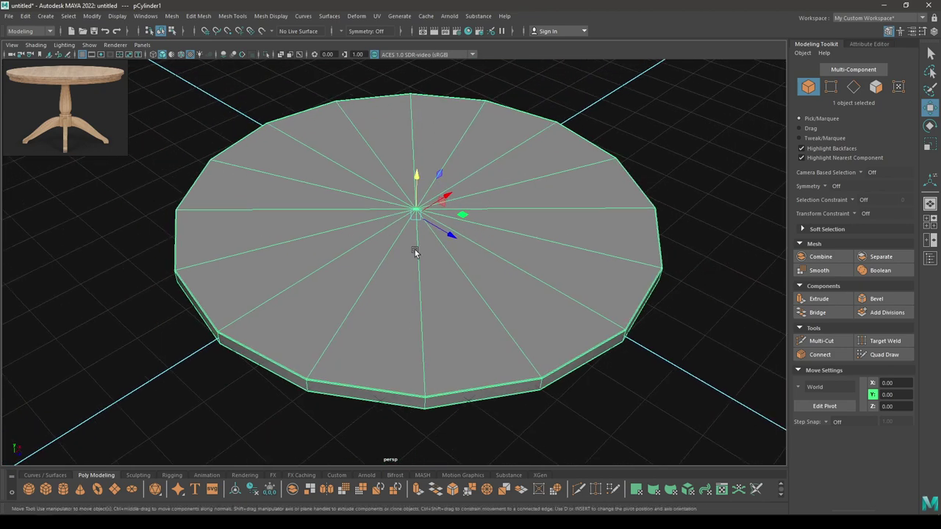
middle_click_drag(436, 272, 437, 252, "alt")
left_click_drag(436, 251, 406, 256, "alt")
middle_click_drag(407, 257, 352, 269, "alt")
right_click_drag(352, 269, 371, 207, "alt")
middle_click_drag(371, 207, 394, 225, "alt")
Select every other radial edge on the tabletop's upper and underside caps and delete these edges
right_click_drag(405, 256, 402, 209)
left_click(389, 250)
left_click(489, 277, "shift")
left_click(539, 211, "shift")
left_click(538, 147, "shift")
left_click(458, 106, "shift")
left_click(370, 118, "shift")
left_click(320, 160, "shift")
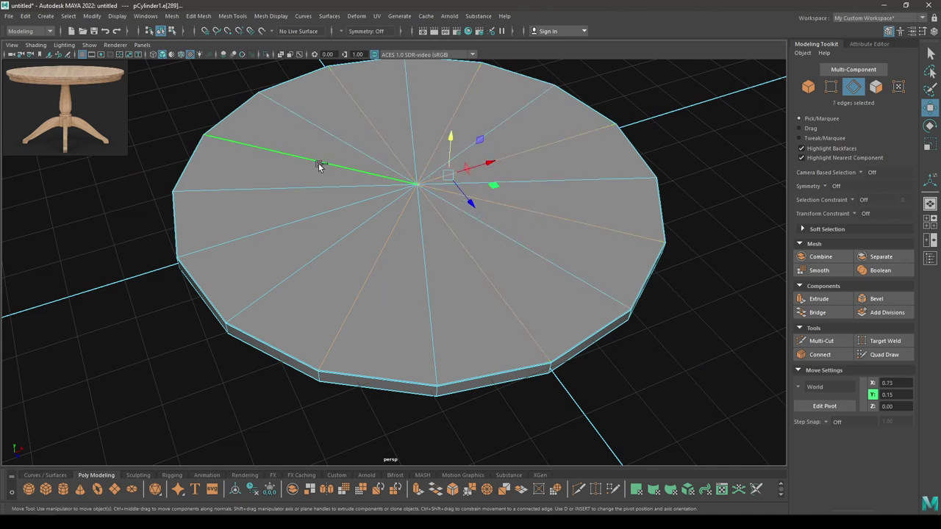
left_click(307, 209, "shift")
left_click_drag(383, 352, 400, 271, "alt")
left_click(377, 260, "shift")
left_click(520, 302, "shift")
left_click(553, 374, "shift")
left_click_drag(552, 374, 570, 283, "alt")
left_click(561, 301, "shift")
left_click(460, 342, "shift")
left_click(352, 330, "shift")
left_click(298, 260, "shift")
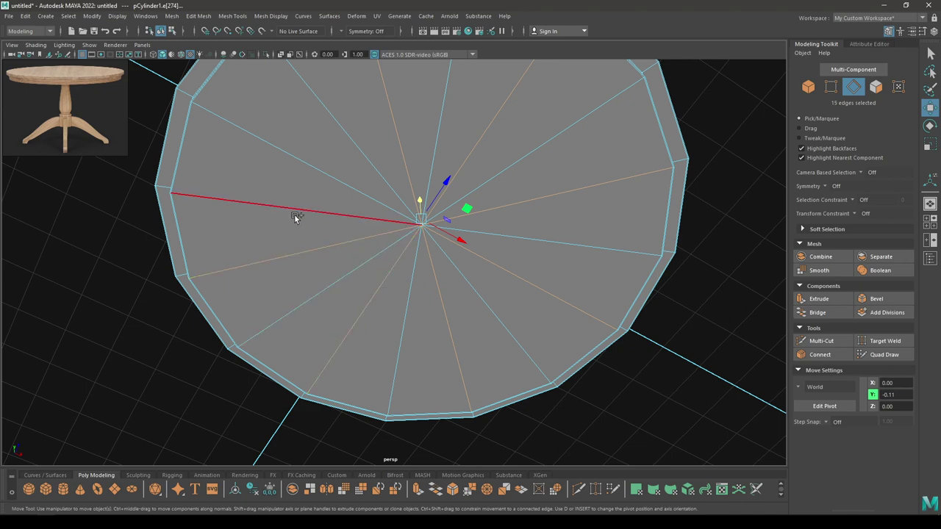
left_click(302, 177, "shift")
mouse_move(407, 234)
left_mouse_down("alt")
mouse_move(391, 242)
mouse_move(397, 247)
left_mouse_up("alt")
right_click_drag(429, 215, 431, 189, "shift")
Inspect the reduced caps, preview the tabletop smoothed from above and the side, and restore its unsmoothed display
left_click_drag(638, 131, 613, 194, "alt")
right_click_drag(613, 193, 540, 435, "alt")
middle_click_drag(474, 294, 565, 339, "alt")
right_click_drag(565, 338, 420, 234, "alt")
left_click_drag(505, 291, 499, 252, "alt")
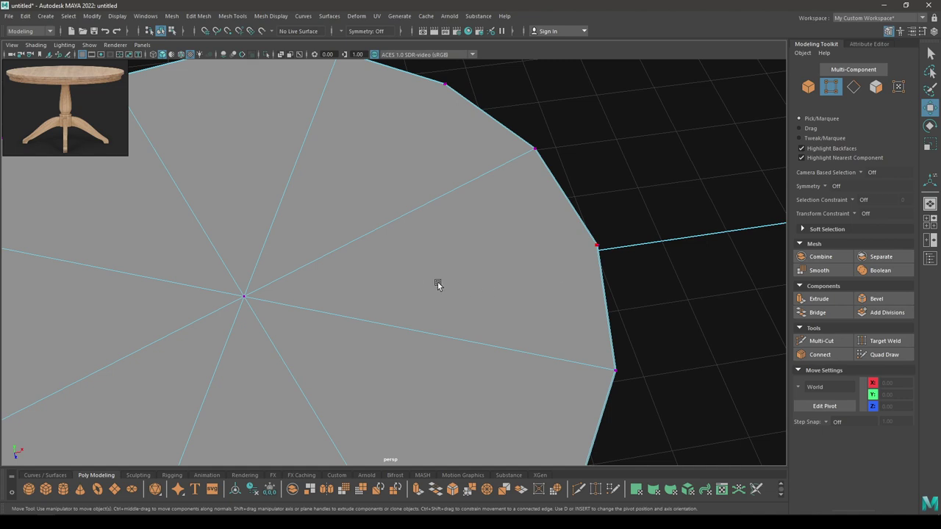
right_click_drag(365, 315, 320, 210, "alt")
middle_click_drag(348, 254, 405, 214, "alt")
right_click_drag(445, 289, 412, 225, "alt")
left_click_drag(413, 226, 405, 209, "alt")
right_click_drag(376, 218, 443, 174)
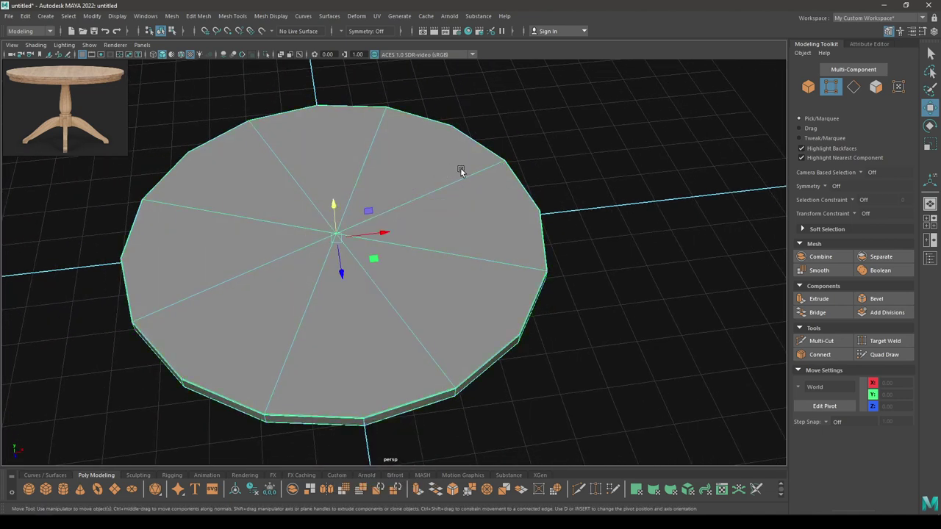
key("3")
left_click(552, 232)
left_click_drag(551, 232, 402, 272, "alt")
left_click(403, 272)
key("1")
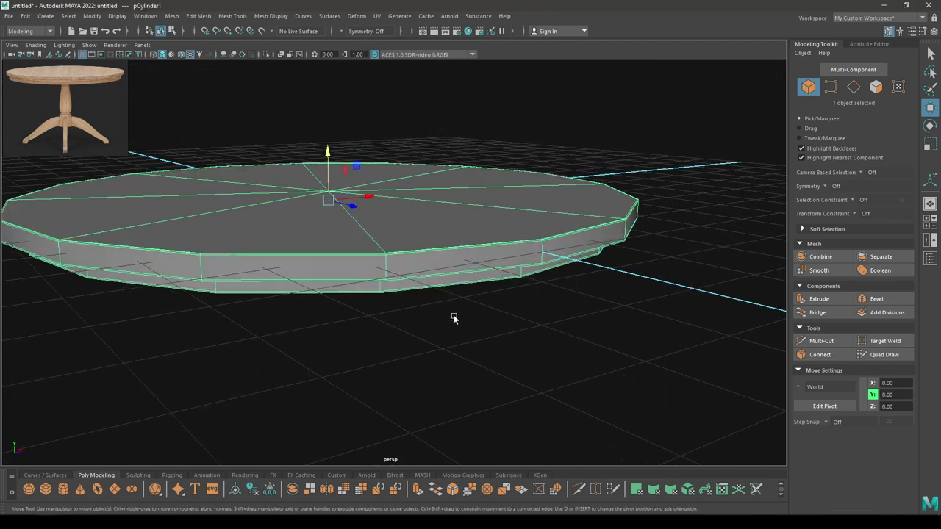
Raise the tabletop straight up above the grid to about Y 4.04
left_click_drag(469, 382, 529, 258, "alt")
left_click_drag(383, 285, 383, 62, "alt")
mouse_move(390, 185)
left_mouse_down("alt")
mouse_move(407, 166)
mouse_move(407, 196)
mouse_move(390, 191)
left_mouse_up("alt")
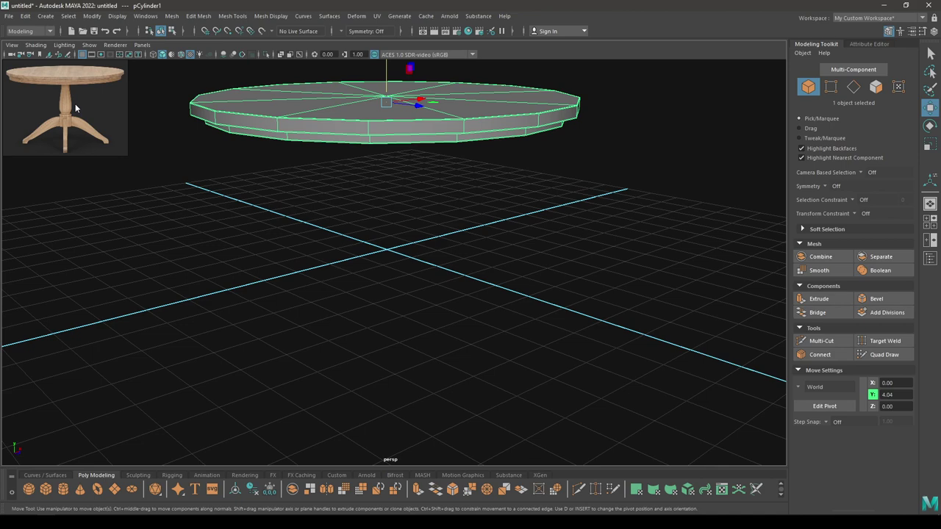
left_click(302, 196)
Import the pedestal table reference picture as an image plane in the front view
scroll(410, 158, "down", 5)
left_click_drag(410, 158, 401, 173, "alt")
key("space")
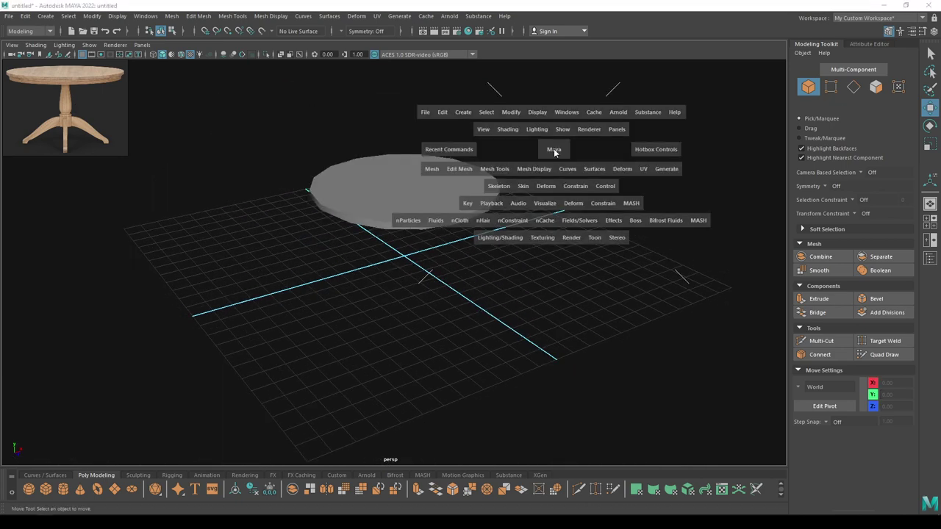
left_click_drag(554, 149, 555, 182)
left_click(554, 183)
left_click(12, 45)
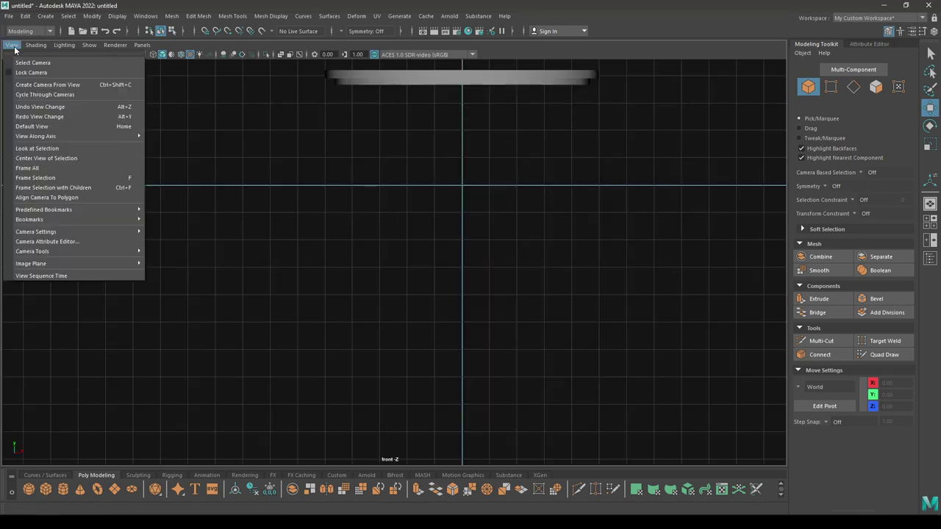
mouse_move(73, 264)
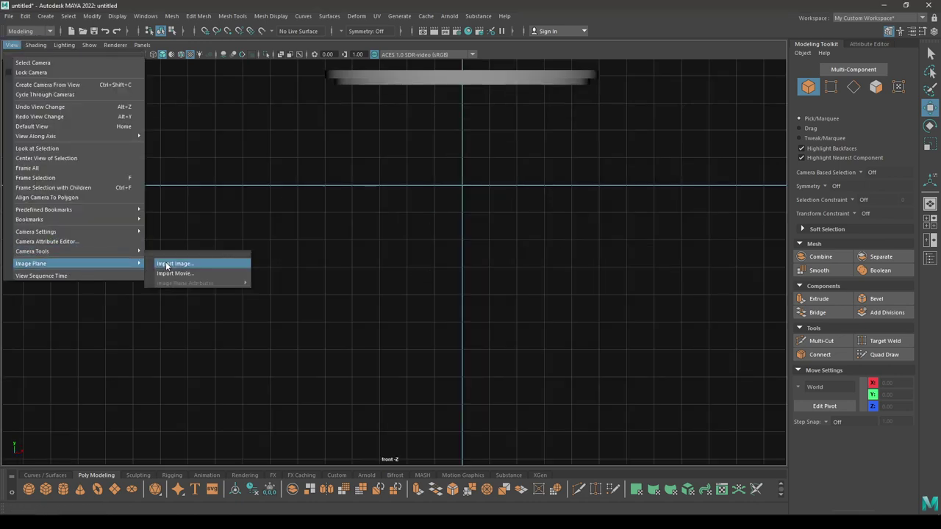
left_click(184, 263)
left_click(804, 366)
key("space")
left_click_drag(614, 232, 615, 206)
left_click_drag(588, 248, 459, 299, "alt")
key("space")
left_click_drag(459, 299, 461, 328)
left_click(460, 326)
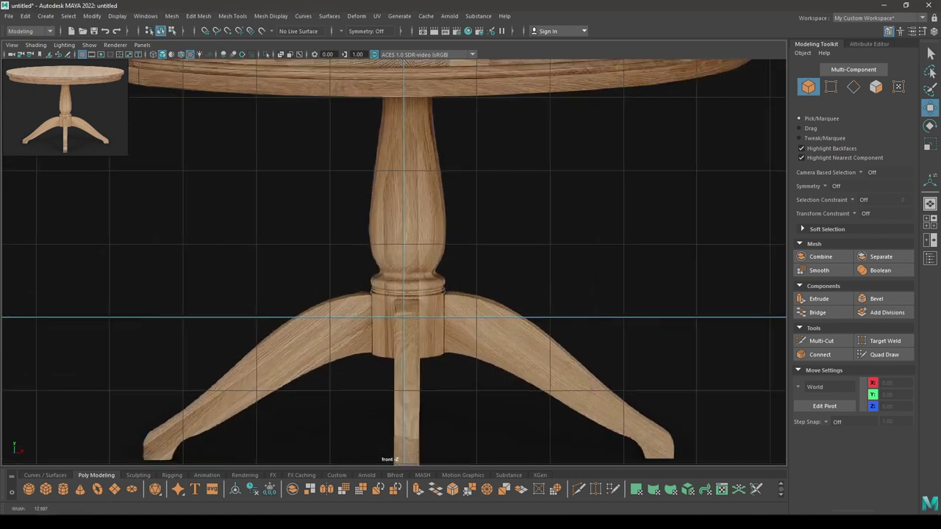
Create a polygon cylinder at the origin over the reference's leg hub and show it in wireframe
middle_click_drag(450, 276, 452, 323, "alt")
scroll(447, 346, "up", 4)
middle_click_drag(447, 441, 451, 389, "alt")
scroll(430, 264, "down", 5)
right_click_drag(429, 264, 413, 375, "alt")
right_click_drag(401, 233, 452, 348, "shift")
key("4")
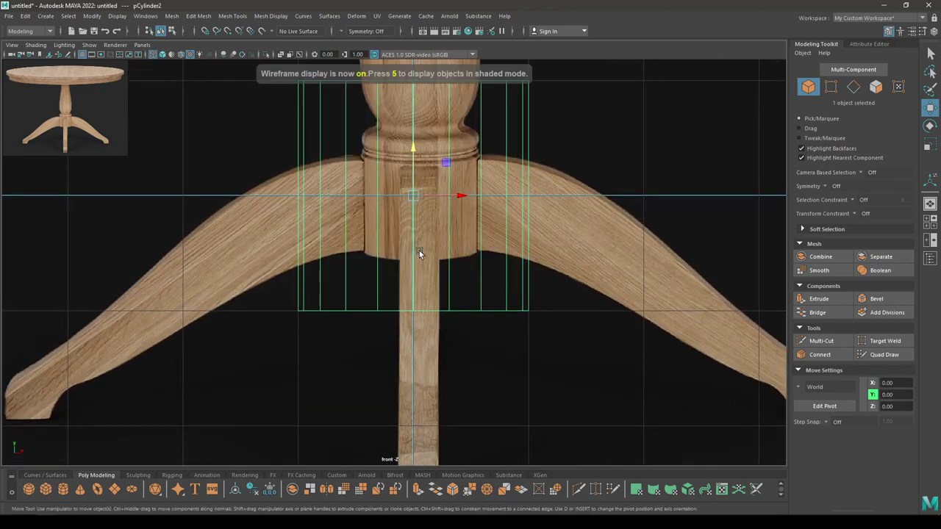
Reduce the cylinder's radius to about 0.49 and shift it to X 0.06 to match the hub's width
middle_click_drag(420, 247, 421, 375, "alt")
key("t")
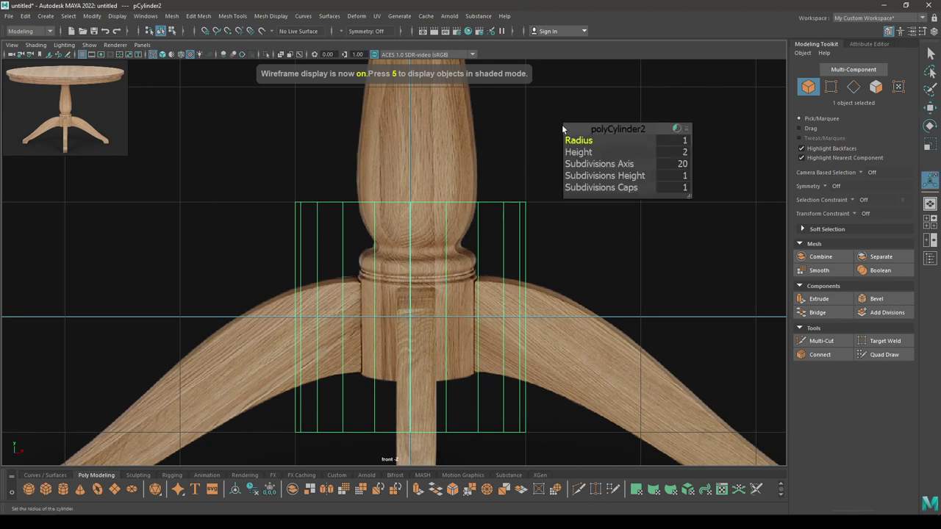
left_click_drag(578, 141, 568, 140)
middle_click_drag(566, 140, 551, 139)
key("w")
middle_click_drag(452, 314, 462, 314)
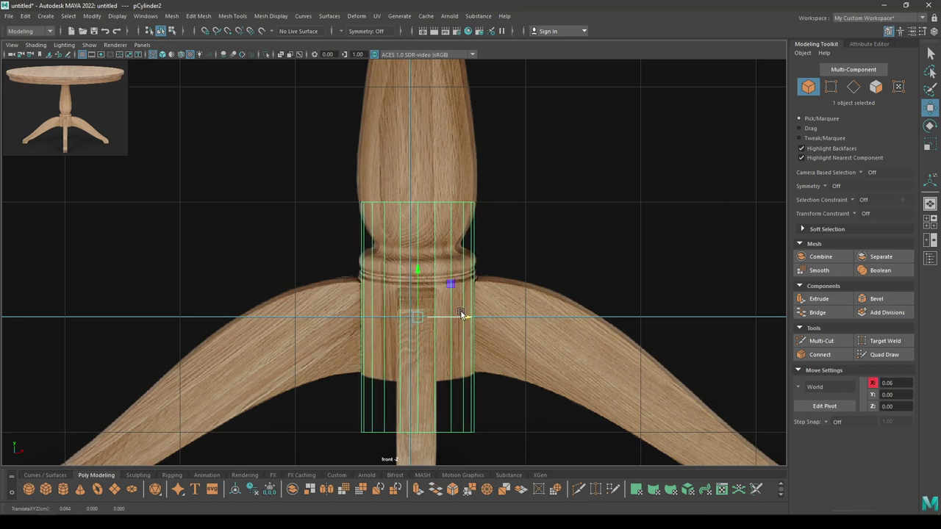
Fit the cylinder vertically to the leg hub with a height of about 0.82 and a position of Y -0.11
key("t")
left_click(578, 152)
middle_click_drag(579, 152, 523, 158)
key("w")
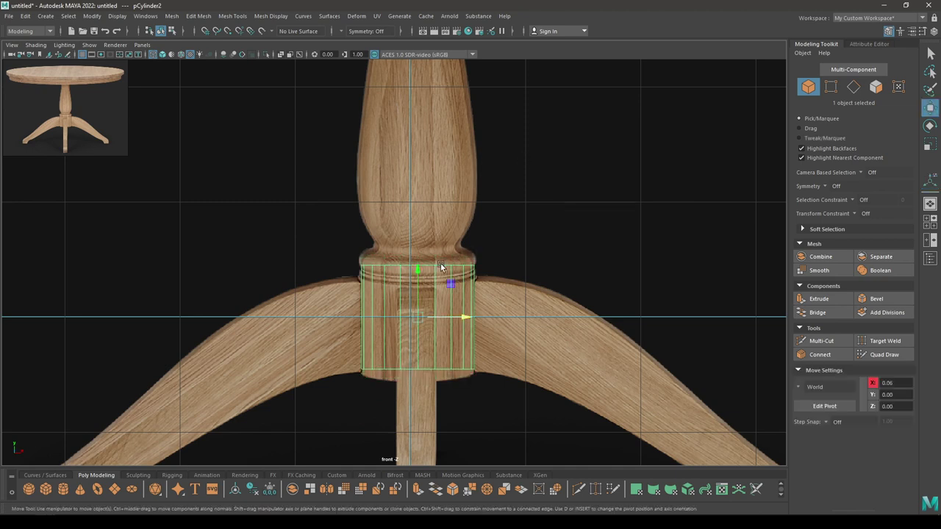
left_click_drag(414, 273, 417, 281)
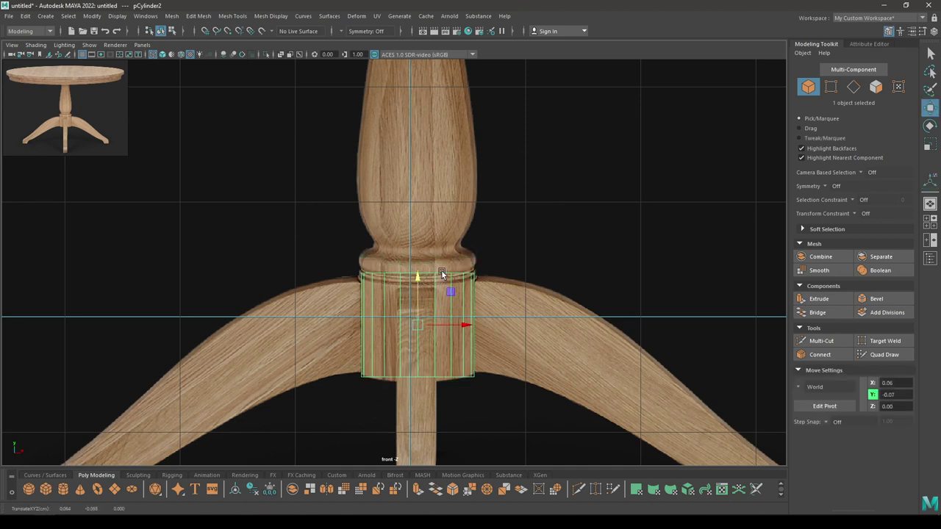
key("t")
middle_click_drag(579, 152, 570, 153)
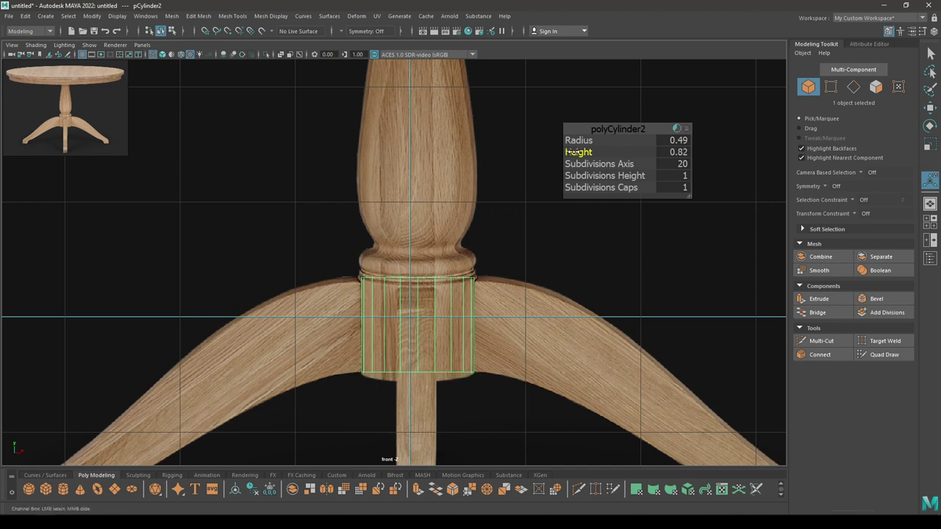
key("w")
left_click_drag(422, 267, 415, 280)
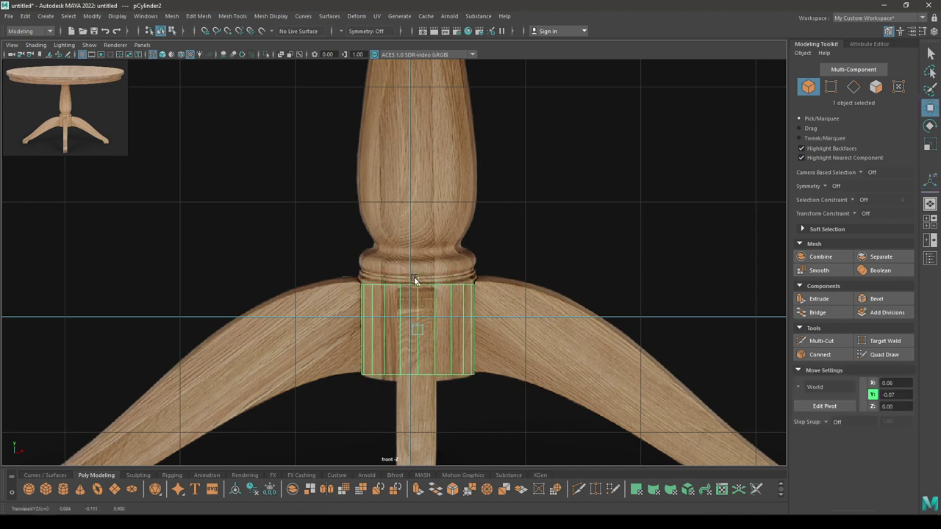
key("t")
middle_click_drag(567, 153, 572, 152)
key("w")
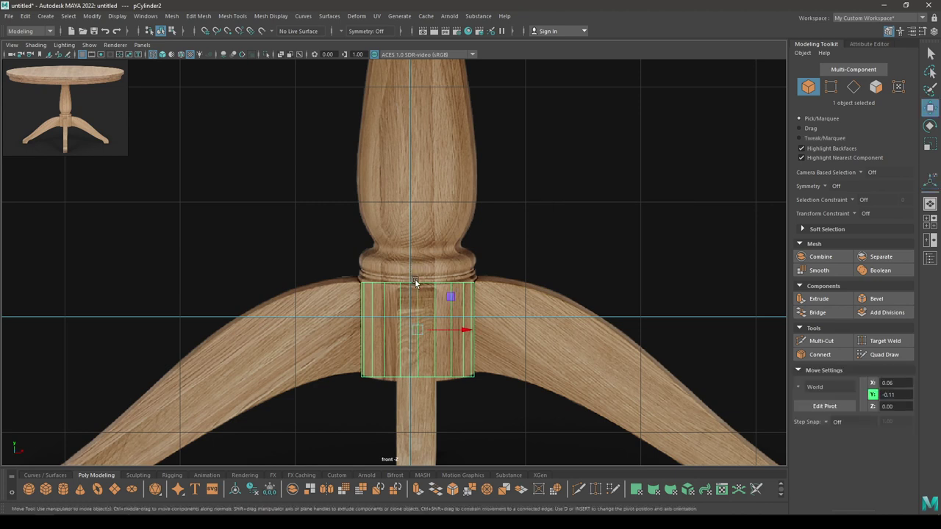
Set the hub cylinder's axis subdivisions to 16
key("t")
left_click(680, 164)
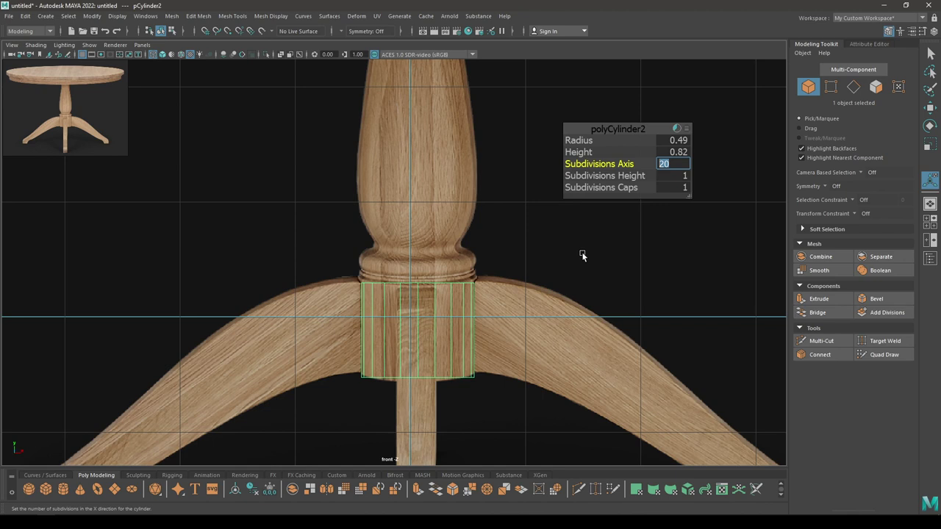
type("16")
key("Return")
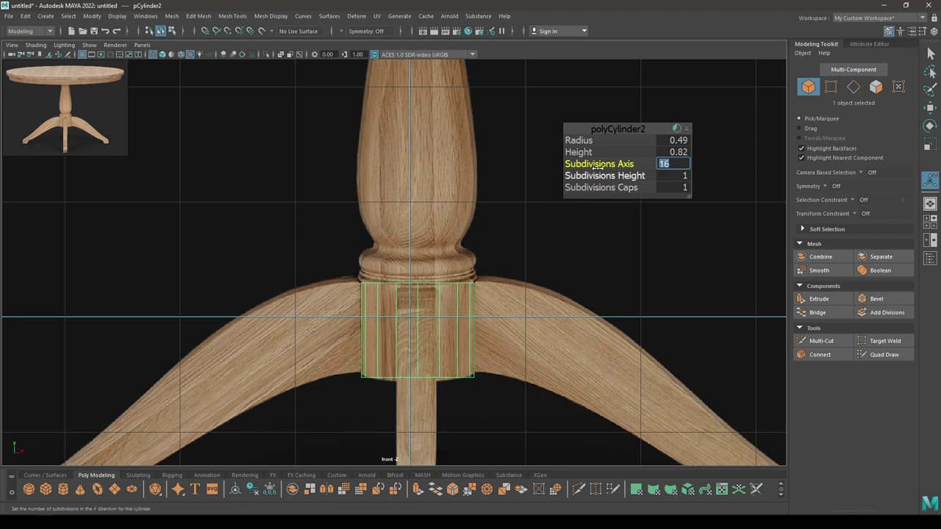
key("w")
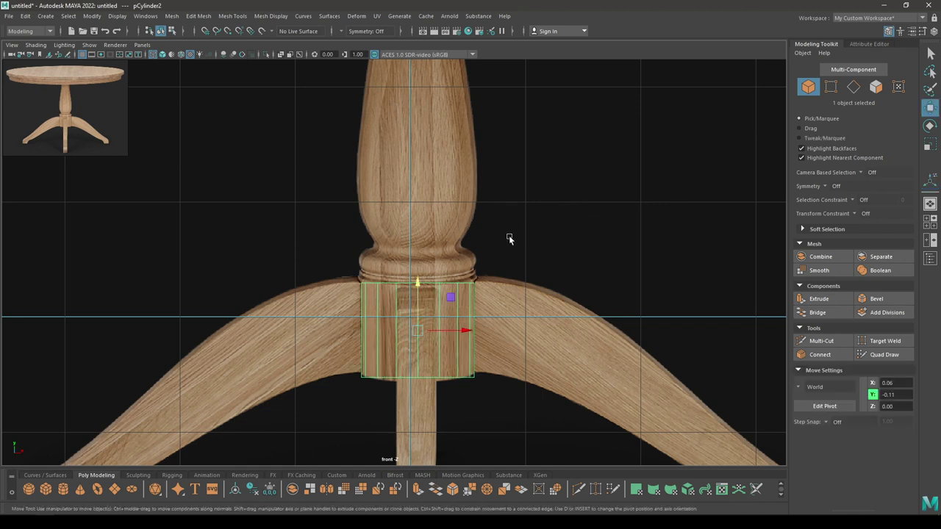
Extrude the cylinder's 16 top cap faces slightly outward, then extrude up to about Y 0.33 along the hub's lowest ring
right_click_drag(500, 238, 463, 345, "alt")
middle_click_drag(427, 266, 433, 237, "alt")
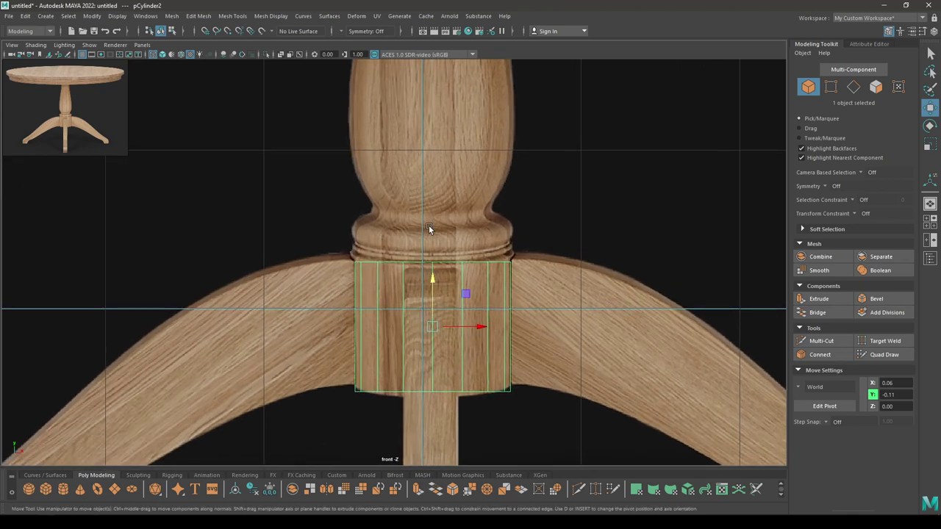
key("space")
left_click_drag(430, 227, 427, 205)
key("F11")
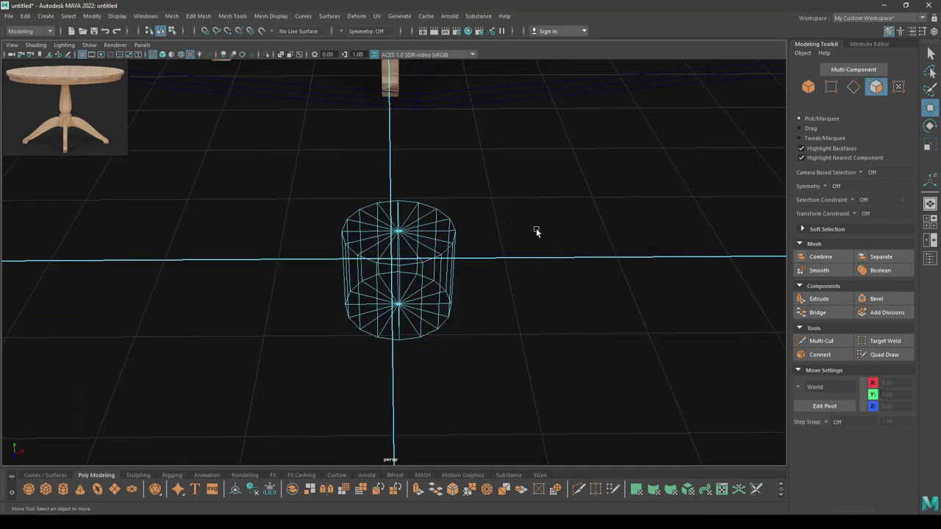
mouse_move(428, 248)
left_mouse_down()
mouse_move(407, 229)
mouse_move(435, 229)
mouse_move(366, 232)
mouse_move(367, 241)
left_mouse_up()
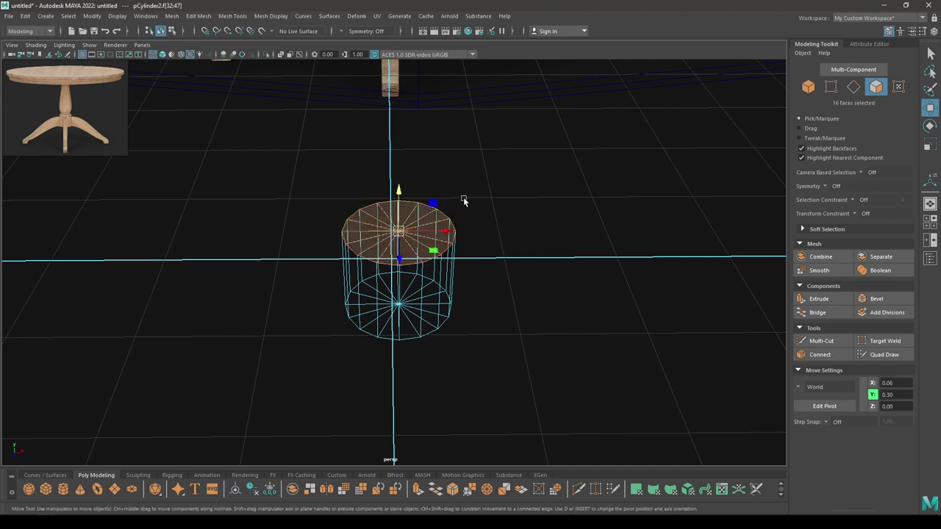
key("space")
left_click_drag(464, 203, 464, 226)
scroll(434, 278, "up", 3)
scroll(441, 283, "down", 2)
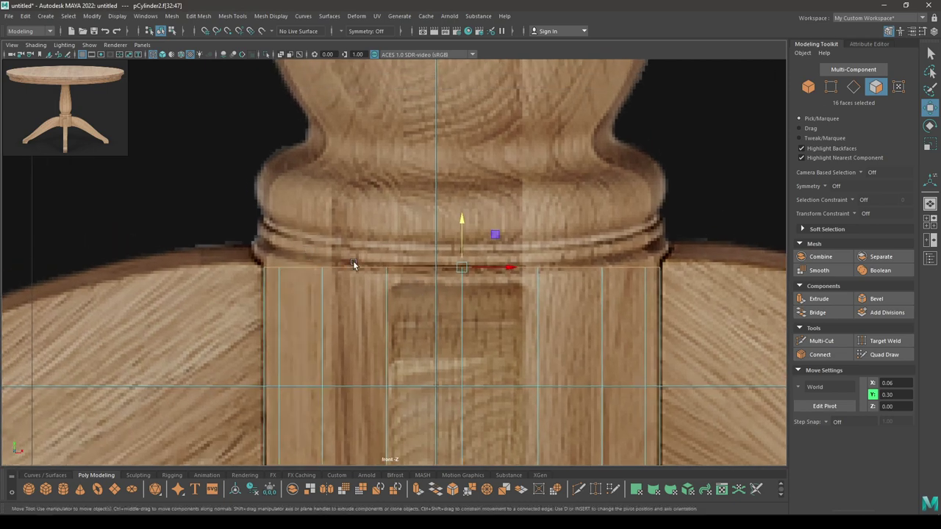
middle_click_drag(426, 260, 411, 285, "alt")
scroll(413, 286, "up", 1)
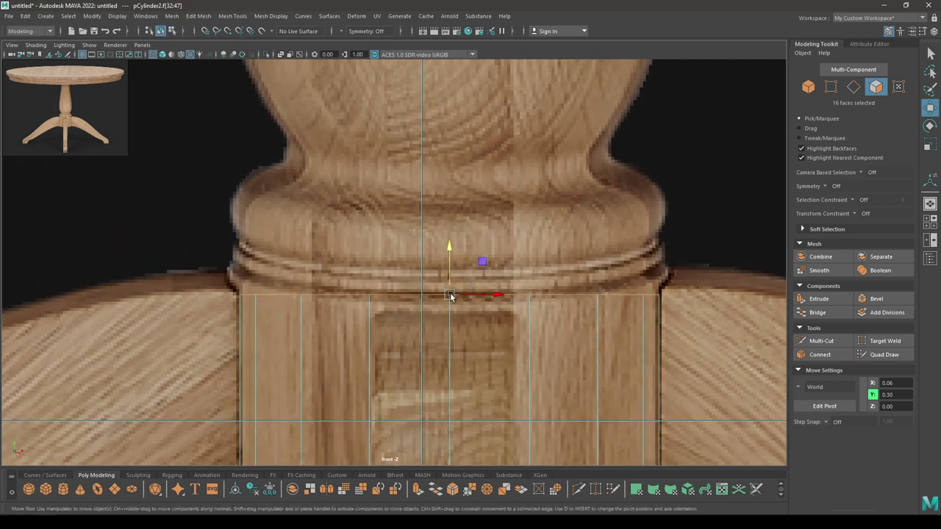
key("r")
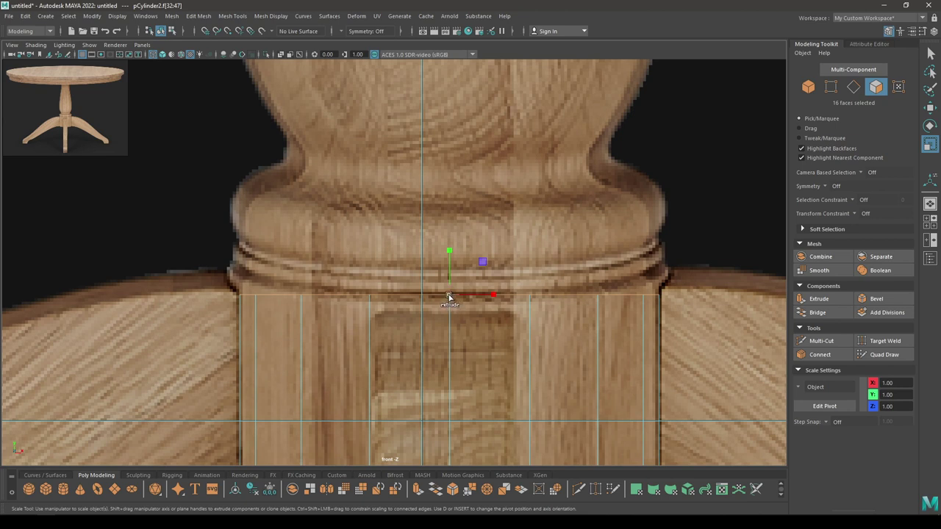
left_click_drag(448, 297, 456, 297)
key("w")
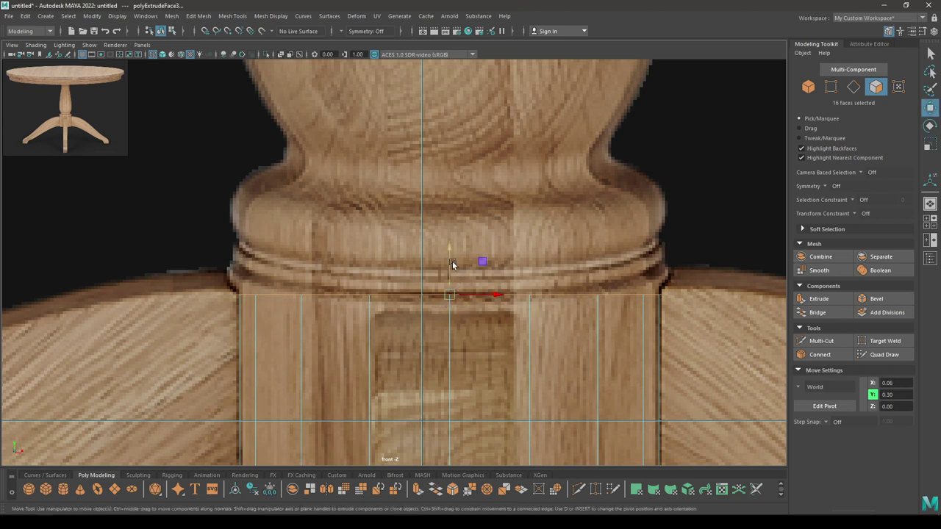
left_click_drag(449, 248, 449, 231)
Extrude the cap faces slightly inward, then extrude them upward to follow the groove above the lowest ring
key("r")
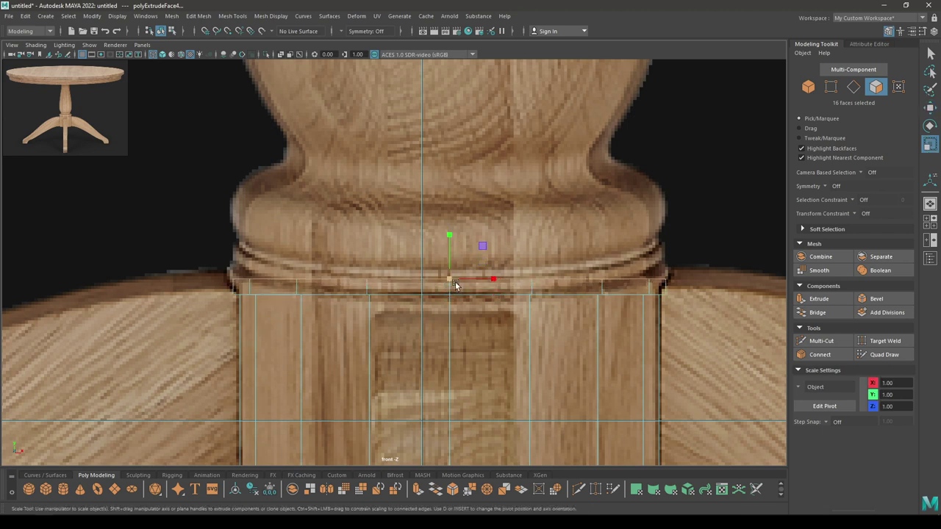
left_click_drag(452, 281, 450, 282)
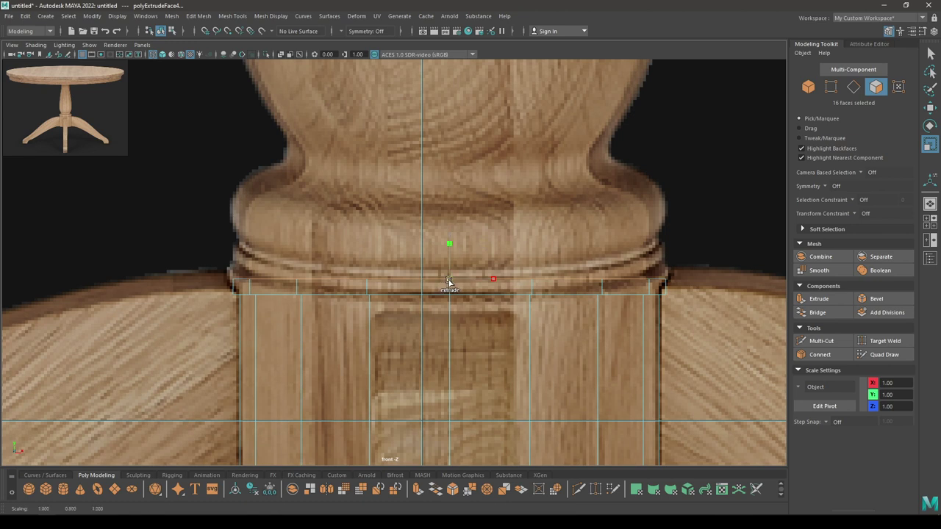
key("w")
left_click_drag(449, 231, 449, 217, "shift")
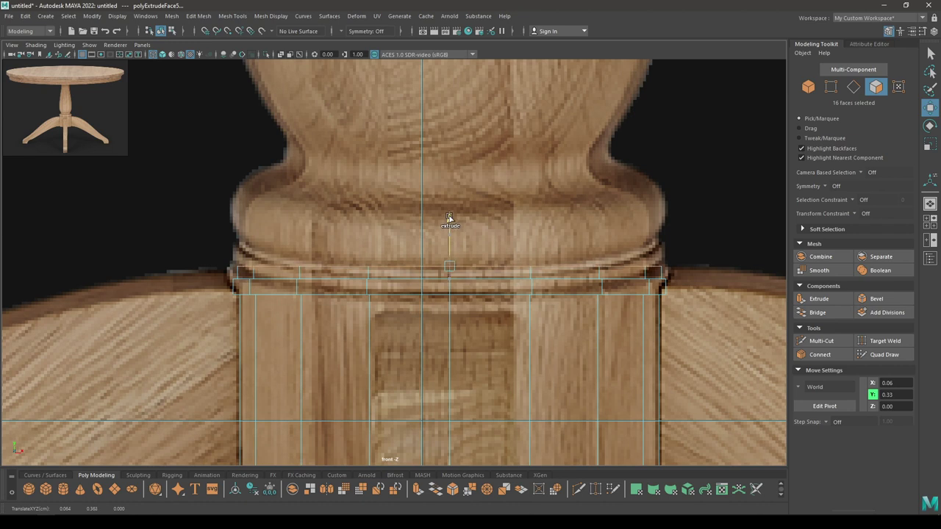
Extrude the cap faces slightly outward, then up to about Y 0.39 to form the thin ring above the groove
key("r")
left_click_drag(451, 265, 451, 266)
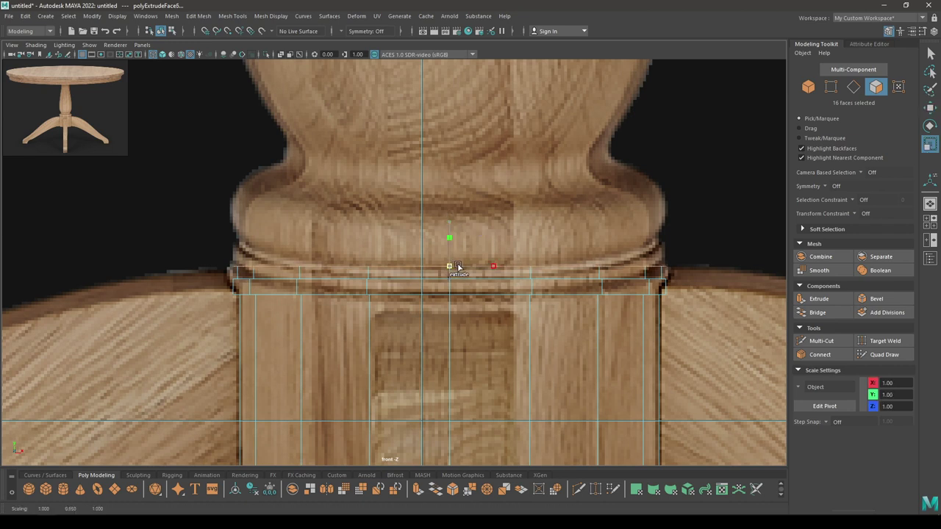
key("w")
left_click_drag(449, 219, 449, 204, "shift")
key("ctrl+e")
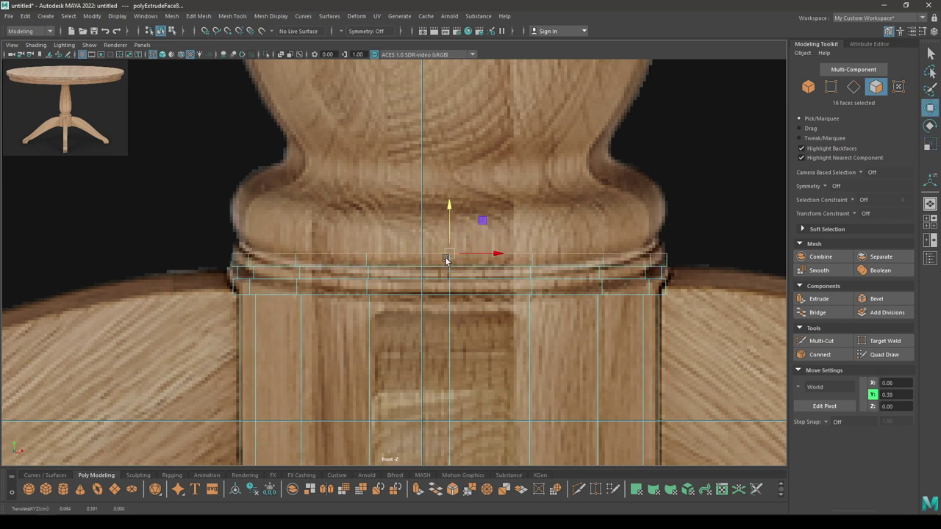
Extrude the cap faces outward past the thin ring, then up to about Y 0.52 to form the wide ring
key("r")
left_click_drag(451, 256, 460, 257)
key("ctrl+e")
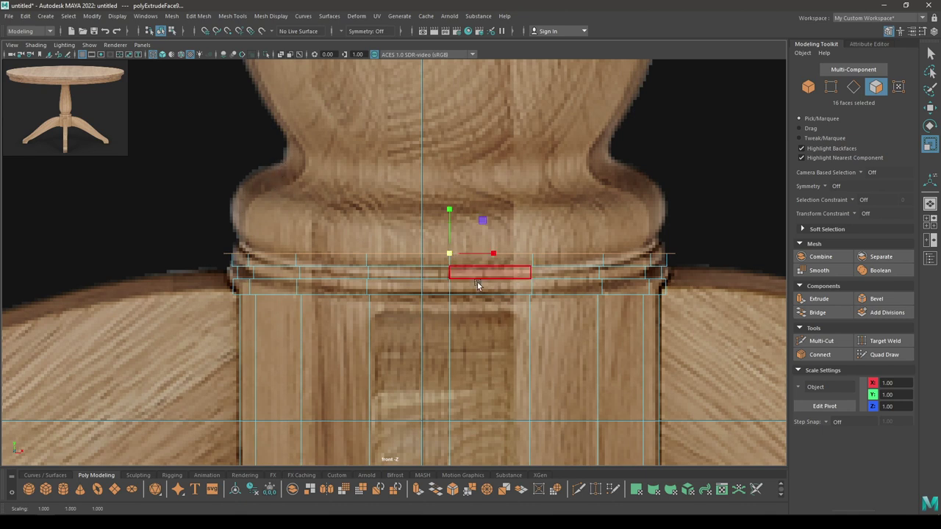
key("w")
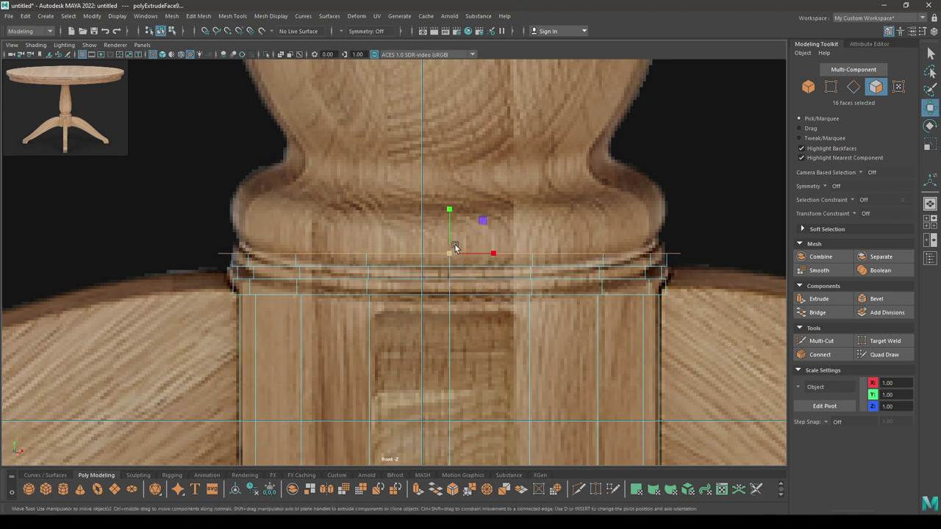
left_click_drag(452, 208, 452, 154)
key("ctrl+e")
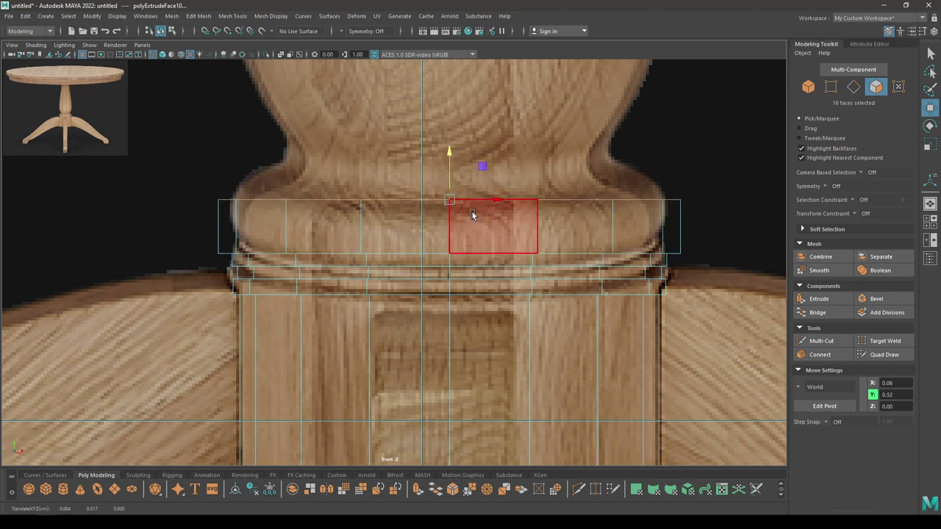
Extrude the cap faces of the wide ring inward to the base of the column's neck
key("r")
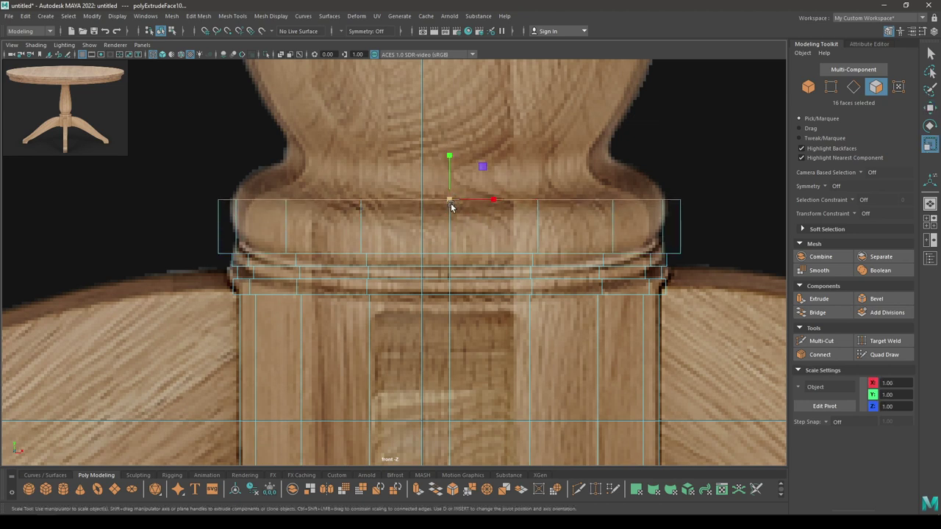
left_click_drag(449, 200, 445, 200, "shift")
key("w")
key("space")
left_click_drag(460, 171, 461, 151)
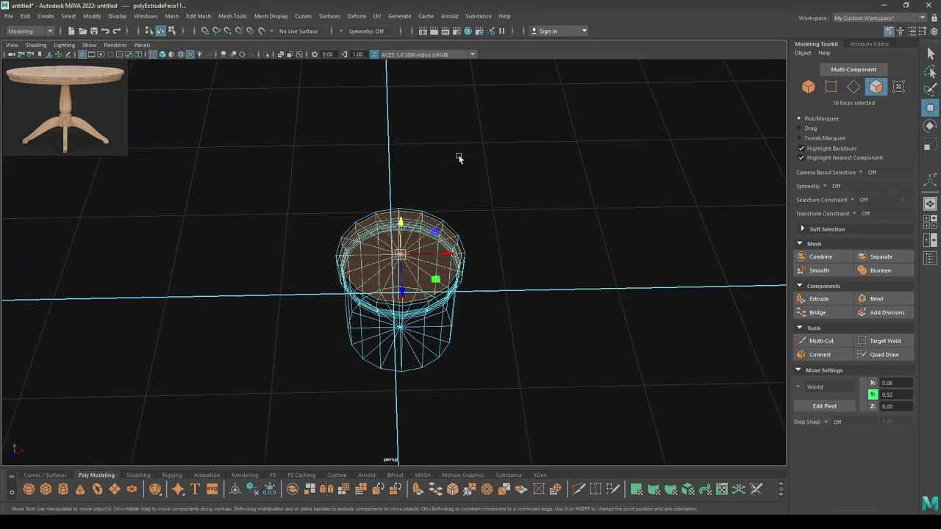
key("f")
left_click_drag(456, 258, 449, 241, "alt")
scroll(450, 241, "down", 2)
key("r")
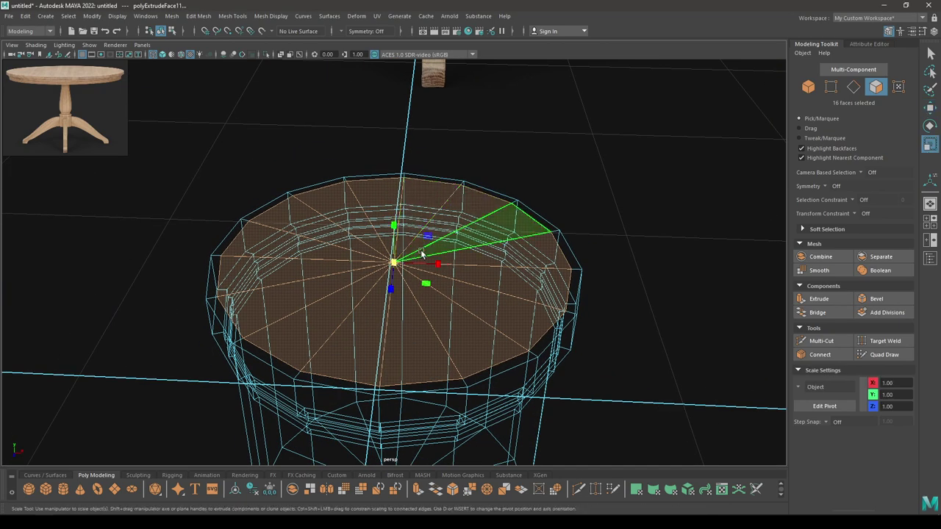
left_click_drag(395, 262, 364, 293)
Extend the inset cap faces upward to about Y 0.64 in the front view to form the neck
key("space")
key("w")
left_click_drag(450, 157, 455, 104)
Extrude the cap faces from the neck up to about Y 3.00, reaching the underside of the tabletop
middle_click_drag(465, 183, 426, 374, "alt")
scroll(427, 374, "down", 5)
scroll(405, 366, "up", 3)
scroll(385, 360, "up", 2)
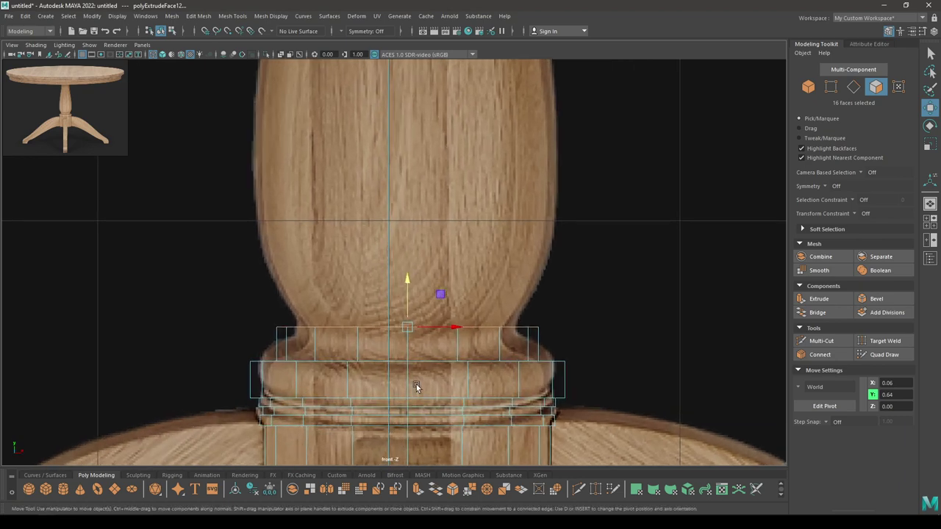
scroll(416, 387, "down", 4)
scroll(444, 263, "up", 3)
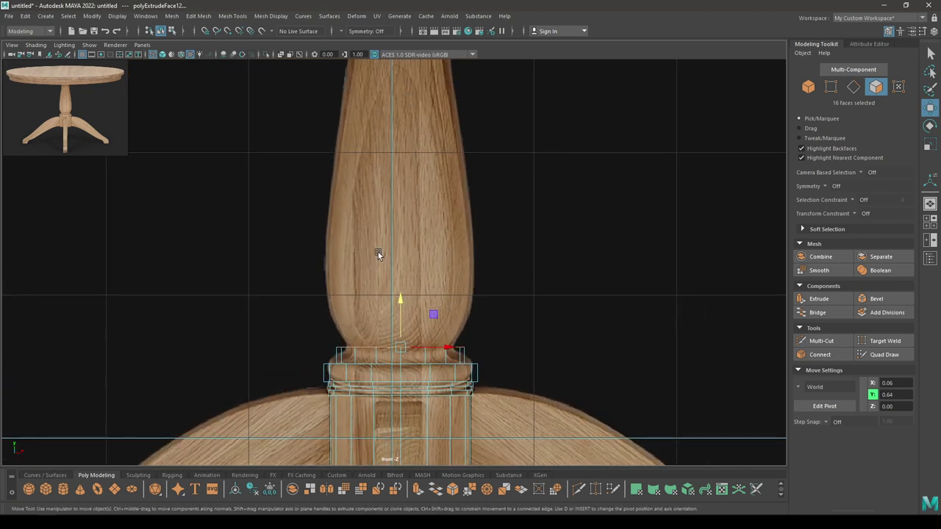
middle_click_drag(377, 254, 379, 316, "alt")
middle_click_drag(388, 359, 394, 343, "alt")
left_click_drag(408, 343, 408, 2, "shift")
middle_click_drag(399, 88, 399, 166, "alt")
scroll(450, 223, "down", 4)
middle_click_drag(449, 225, 466, 189, "alt")
scroll(499, 275, "up", 1)
scroll(499, 274, "up", 1)
middle_click_drag(496, 331, 480, 307, "alt")
scroll(438, 302, "up", 3)
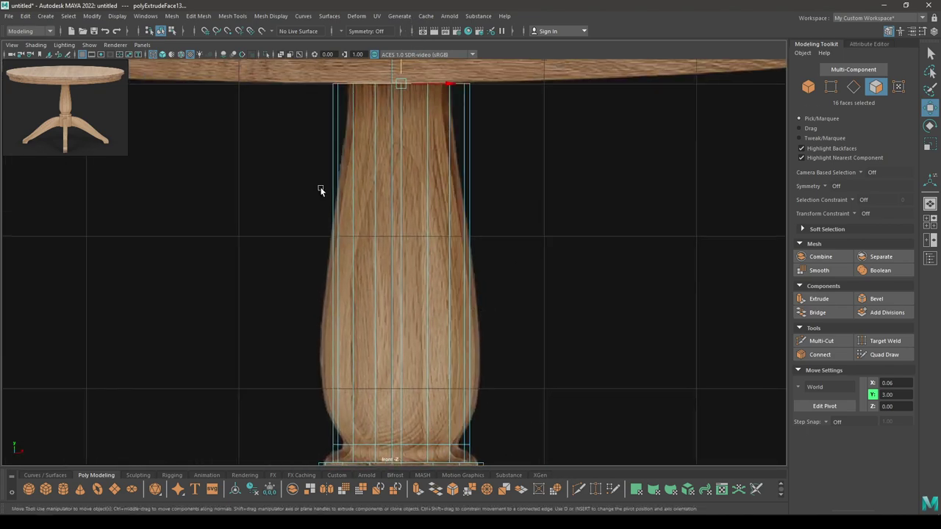
Connect the vertical edges of the long shaft section to add horizontal edge loops
middle_click_drag(438, 270, 439, 255, "alt")
right_click_drag(420, 213, 467, 184)
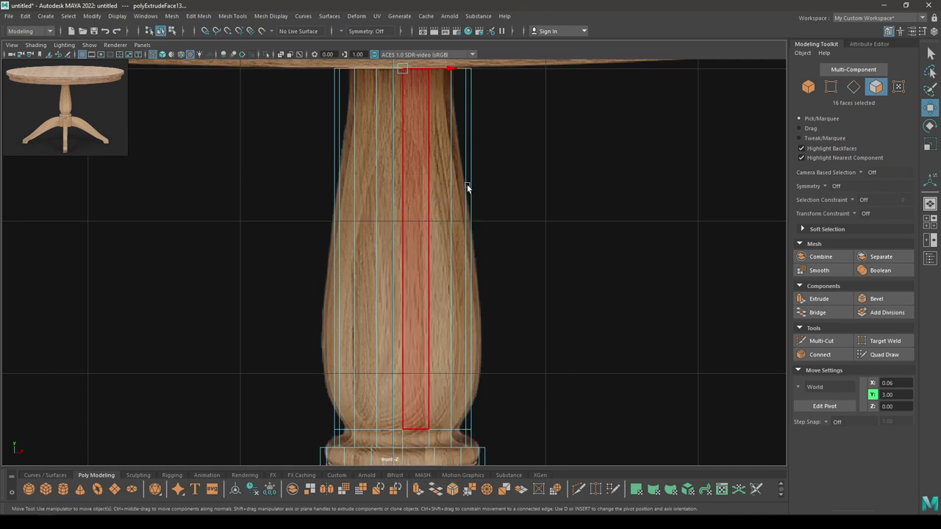
right_click(441, 189, "shift")
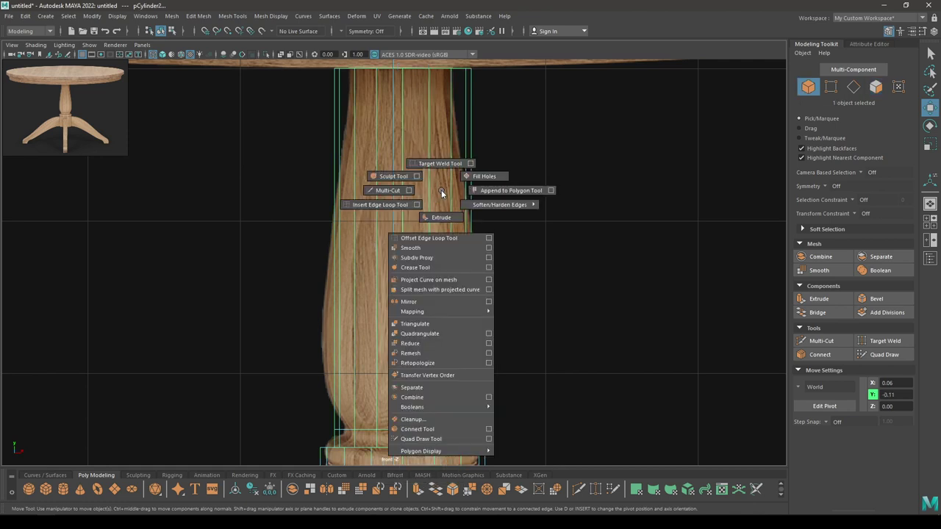
left_click(417, 429)
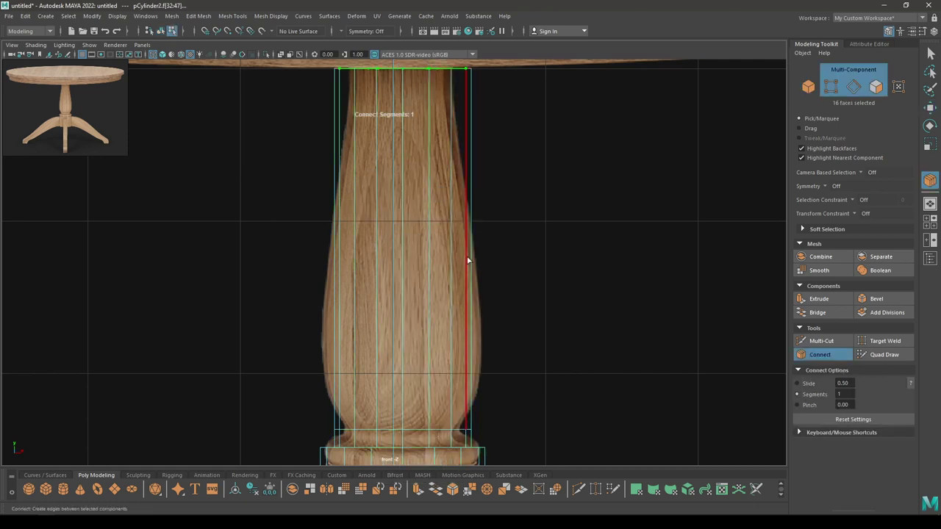
left_click(468, 258)
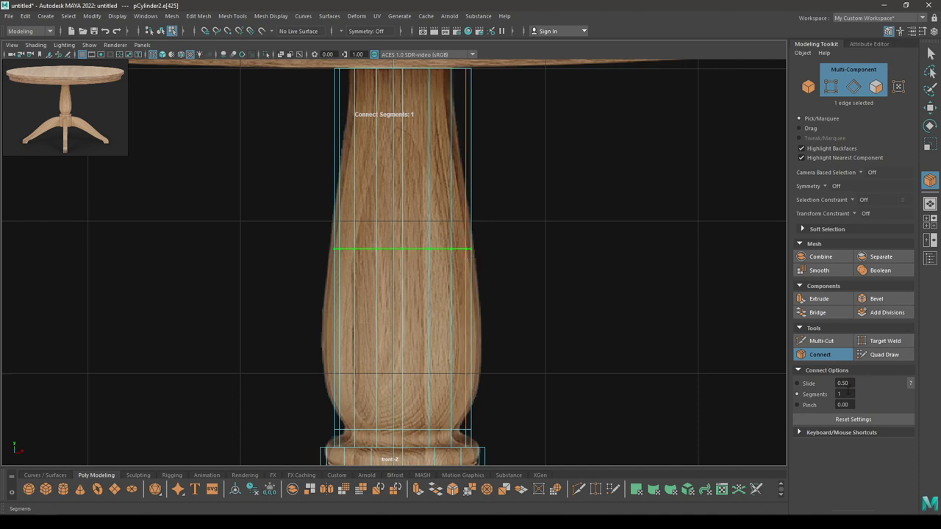
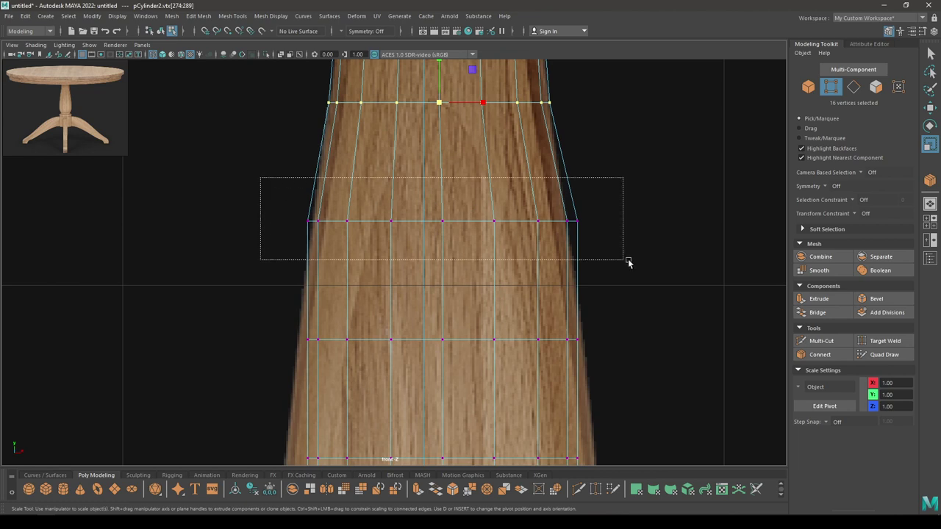
Scale the shaft's vertex ring at about Y 2.21 and the ring below it to match the reference outline
left_click_drag(443, 225, 480, 225)
key("w")
middle_click_drag(503, 297, 504, 180, "alt")
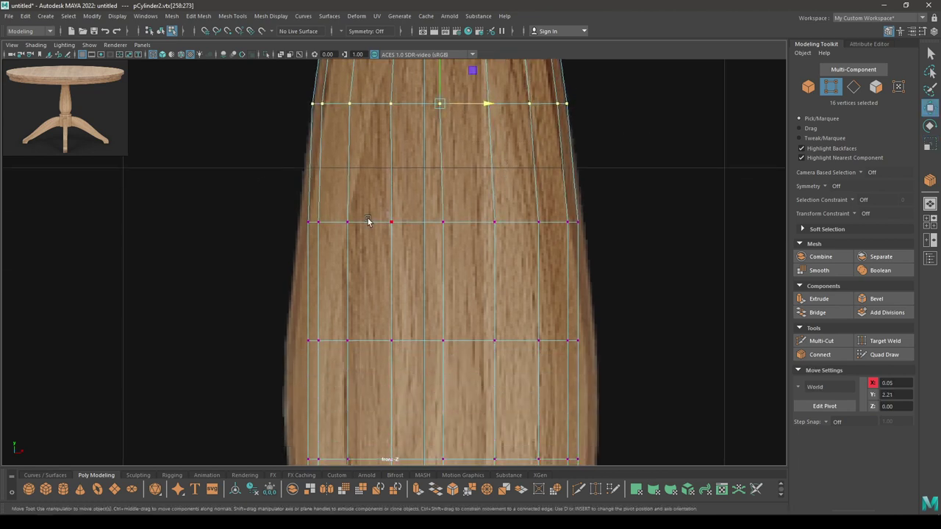
left_click_drag(302, 196, 615, 265)
key("r")
left_click_drag(435, 226, 493, 223)
key("w")
key("r")
key("w")
Scale the vertex rings at about Y 1.42 and Y 1.03 outward to match the bulging lower shaft
left_click_drag(237, 295, 678, 394)
middle_click_drag(587, 343, 609, 228, "alt")
key("r")
left_click_drag(466, 229, 507, 222)
key("w")
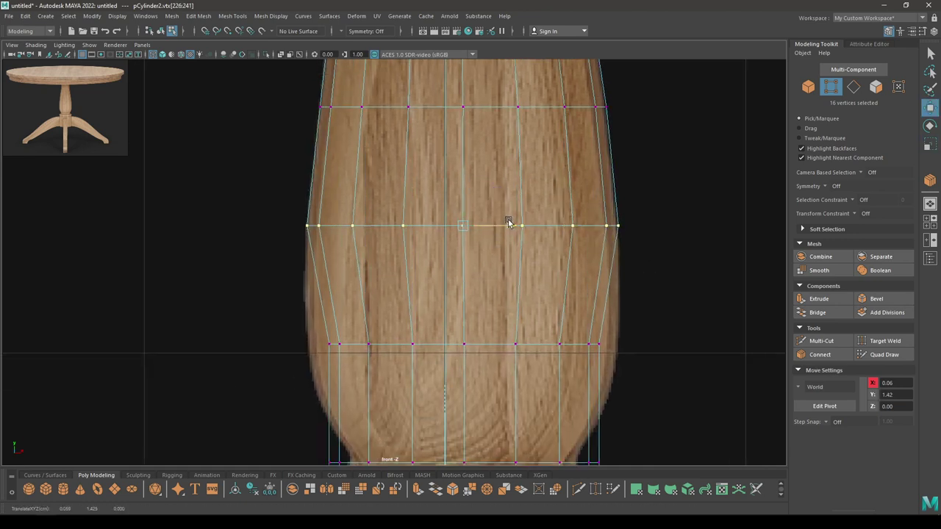
left_click_drag(268, 309, 654, 382)
key("r")
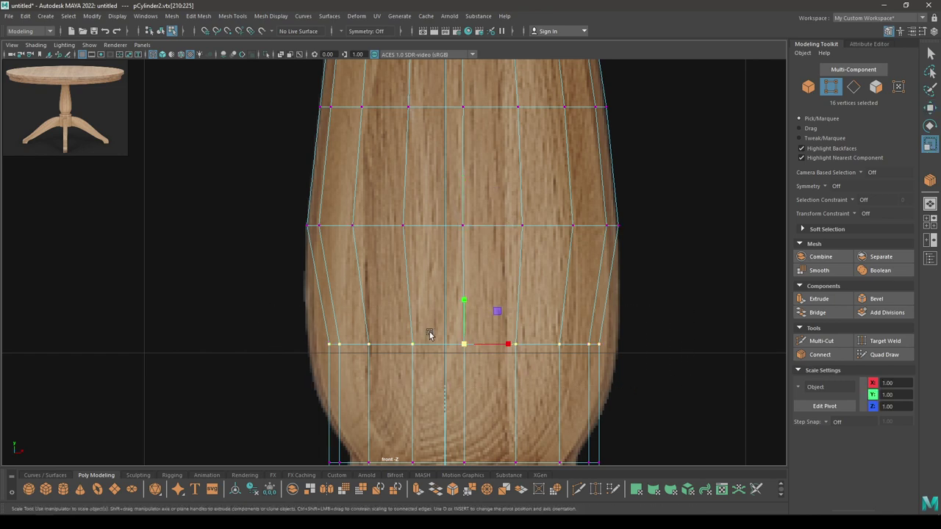
left_click_drag(462, 349, 496, 362)
Scale the neck's vertex ring inward to the reference outline and raise it to about Y 0.65
middle_click_drag(496, 363, 495, 170, "alt")
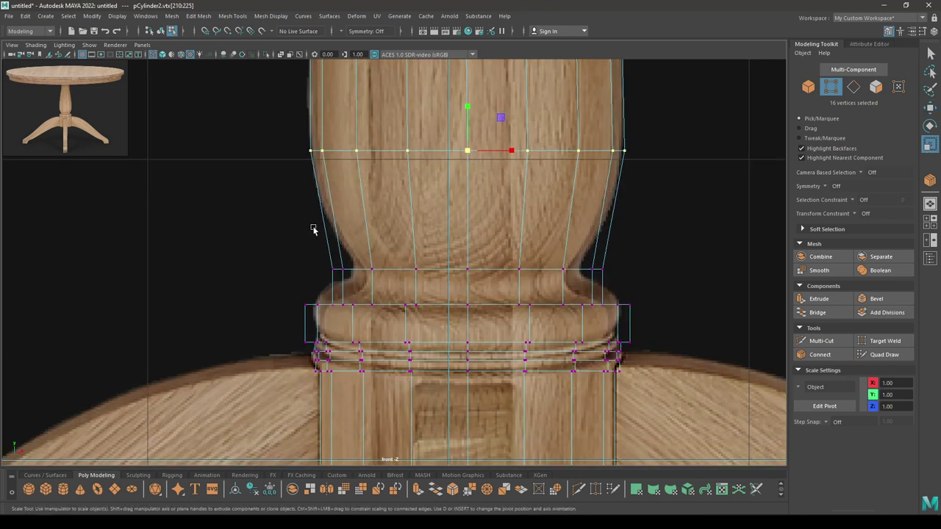
left_click_drag(294, 224, 634, 278)
left_click_drag(472, 273, 441, 273)
key("w")
left_click_drag(463, 228, 465, 214)
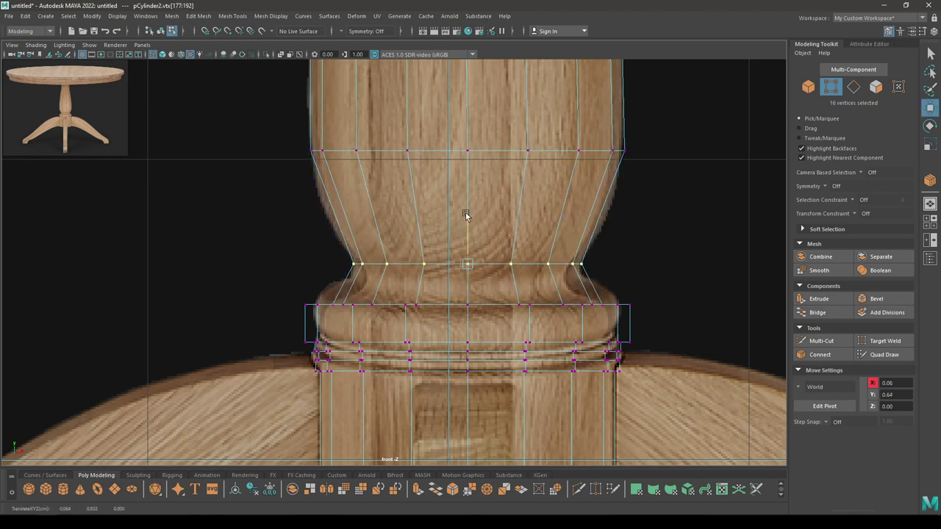
Insert an edge loop at about Y 0.84 between the bulge and the neck, and scale it outward to the reference outline
scroll(475, 272, "up", 2)
middle_click_drag(394, 231, 367, 272, "alt")
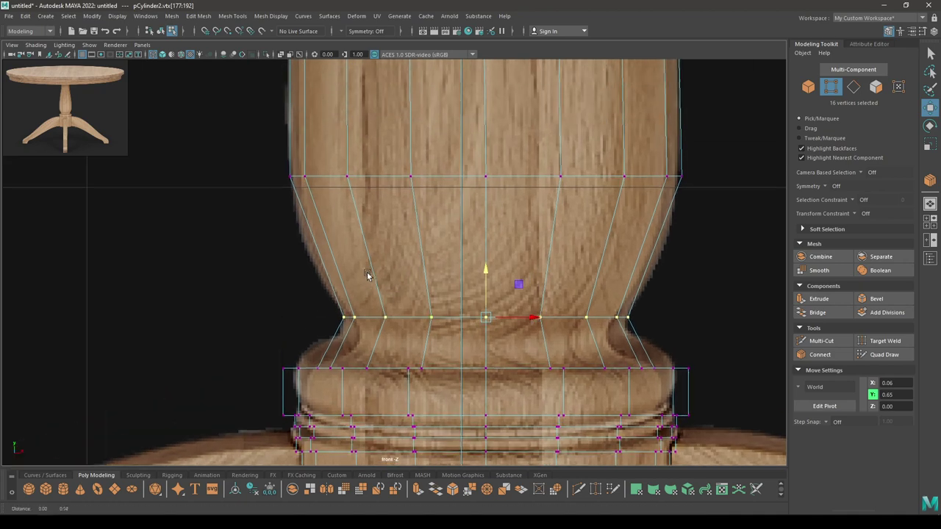
scroll(314, 239, "up", 1)
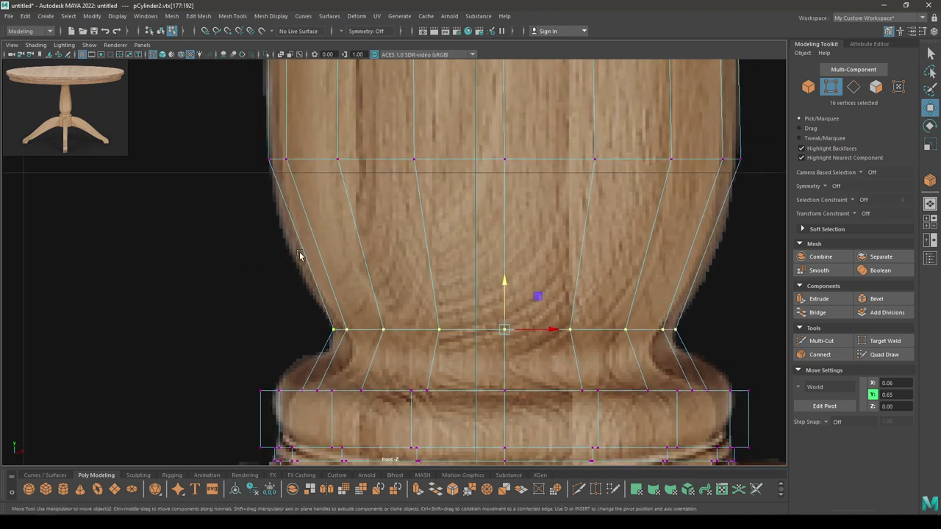
right_click_drag(299, 256, 306, 221)
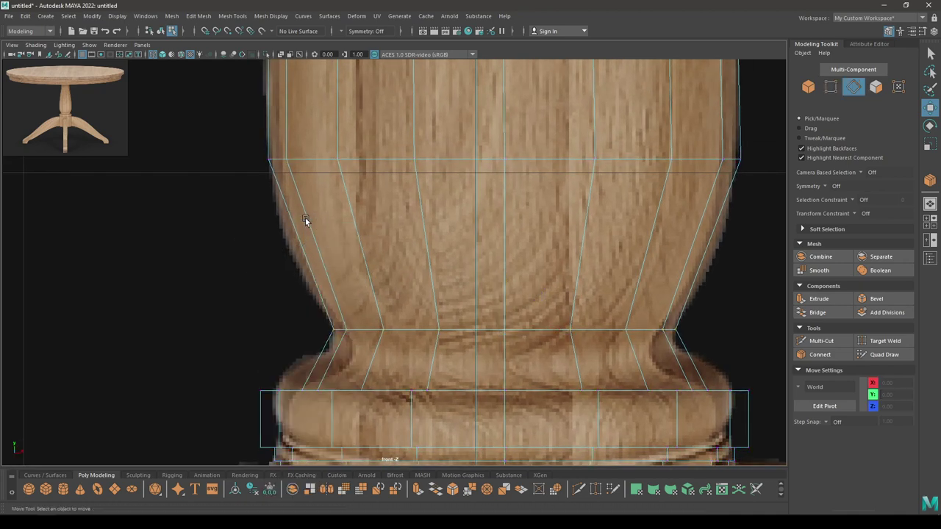
left_click(344, 236)
right_click_drag(386, 214, 390, 247, "shift")
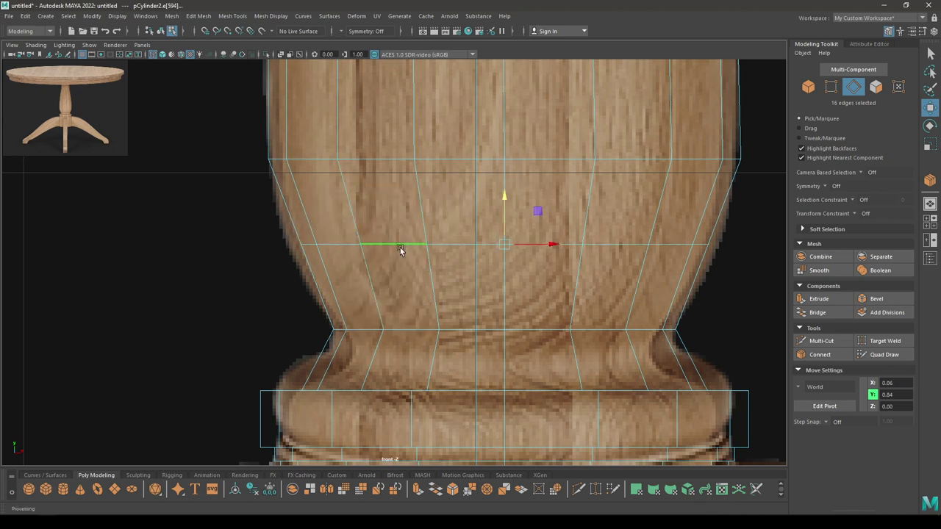
key("r")
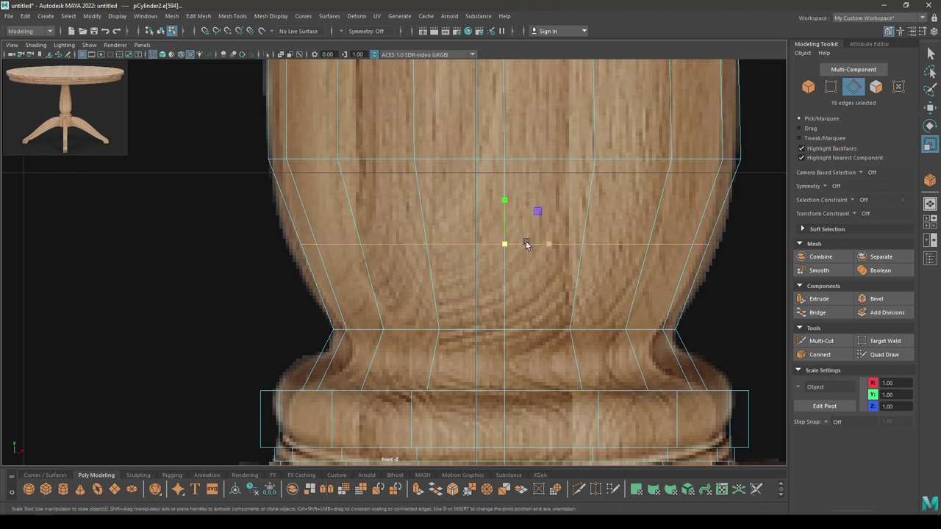
left_click_drag(511, 246, 531, 245)
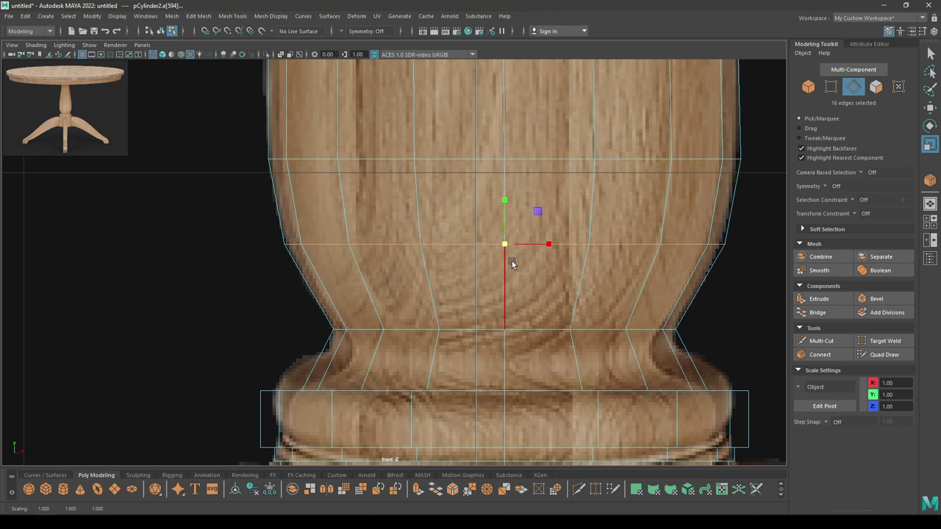
left_click_drag(507, 246, 502, 247)
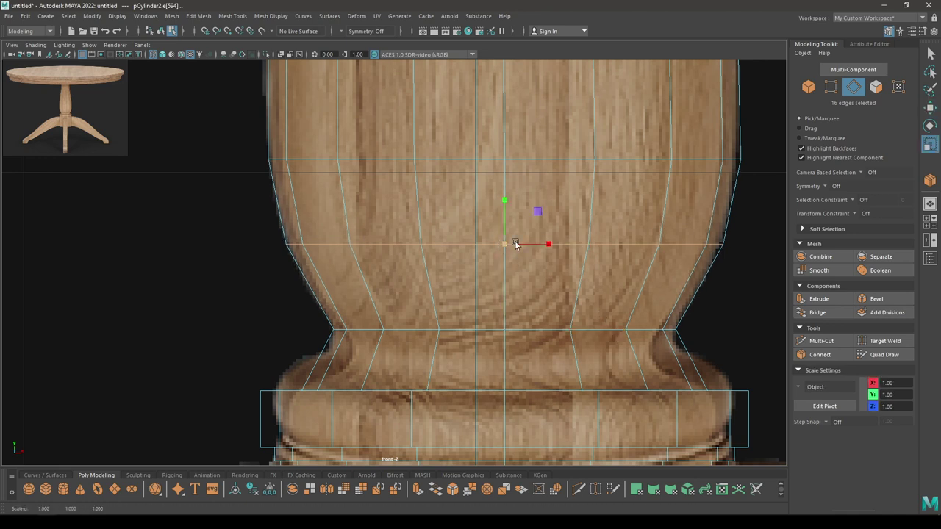
Align the edge loops at Y 0.84 and Y 1.03 horizontally with the reference column
key("w")
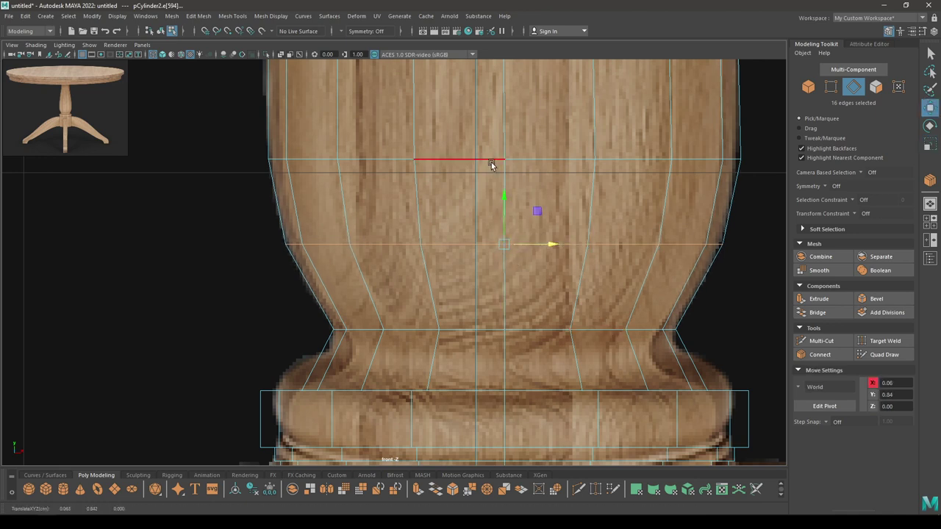
double_click(489, 159)
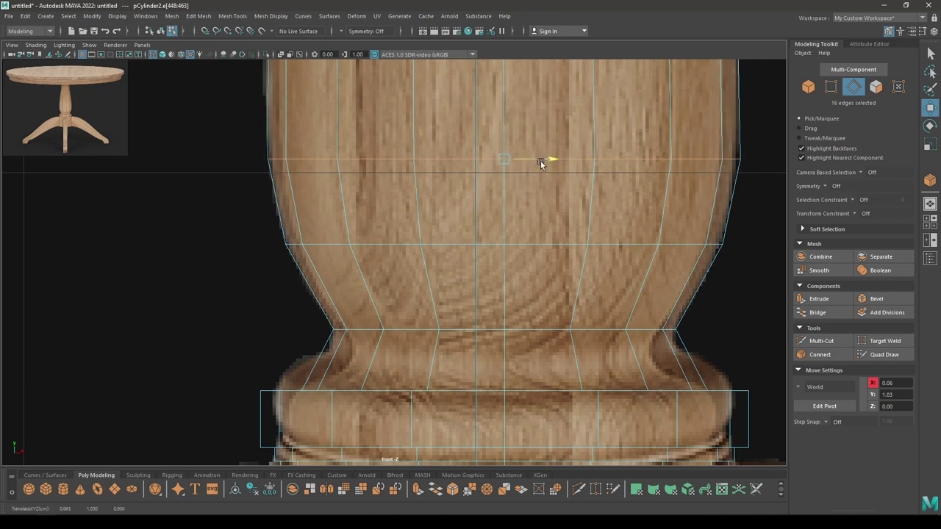
left_click_drag(540, 160, 540, 160)
Bevel the upper and lower rim edge loops of the wide collar beneath the column's neck
scroll(551, 237, "down", 3)
middle_click_drag(551, 237, 548, 169, "alt")
scroll(396, 309, "up", 3)
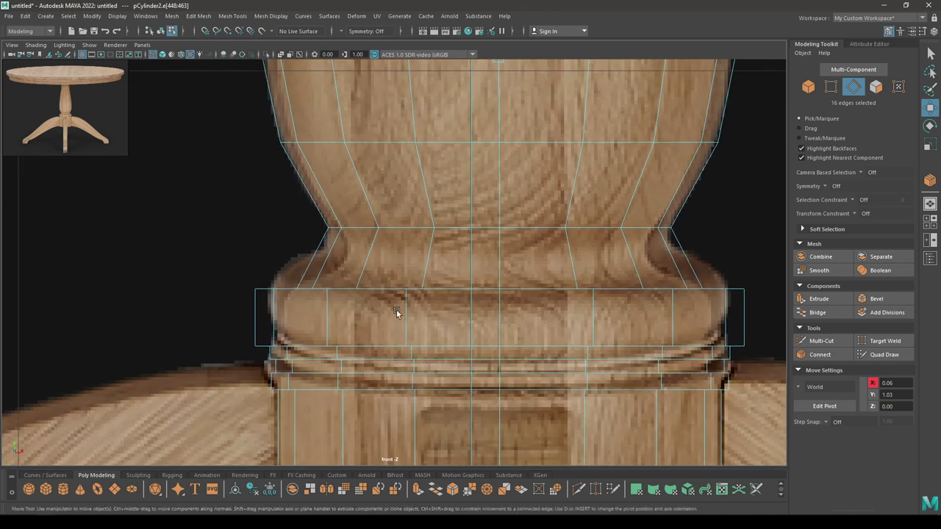
scroll(321, 255, "up", 1)
middle_click_drag(342, 324, 356, 281, "alt")
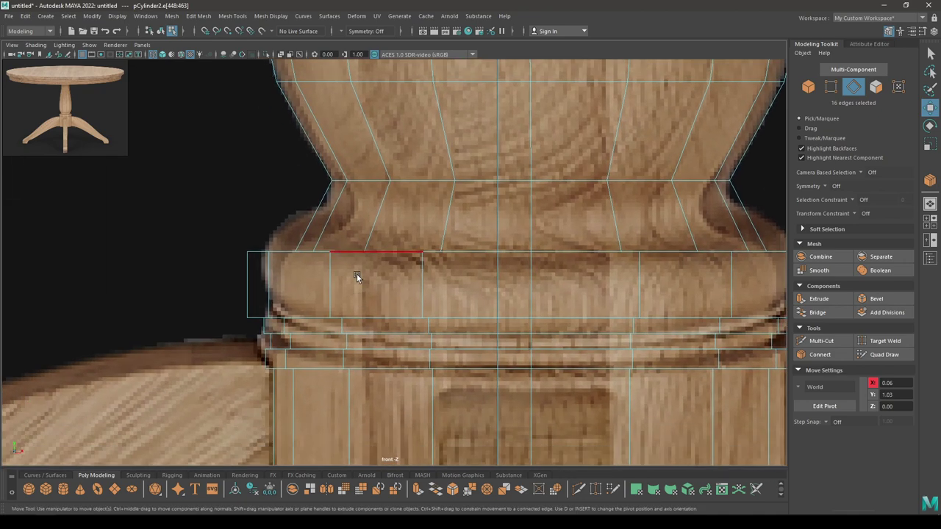
key("space")
left_click_drag(313, 275, 314, 219)
left_click_drag(318, 239, 339, 254, "alt")
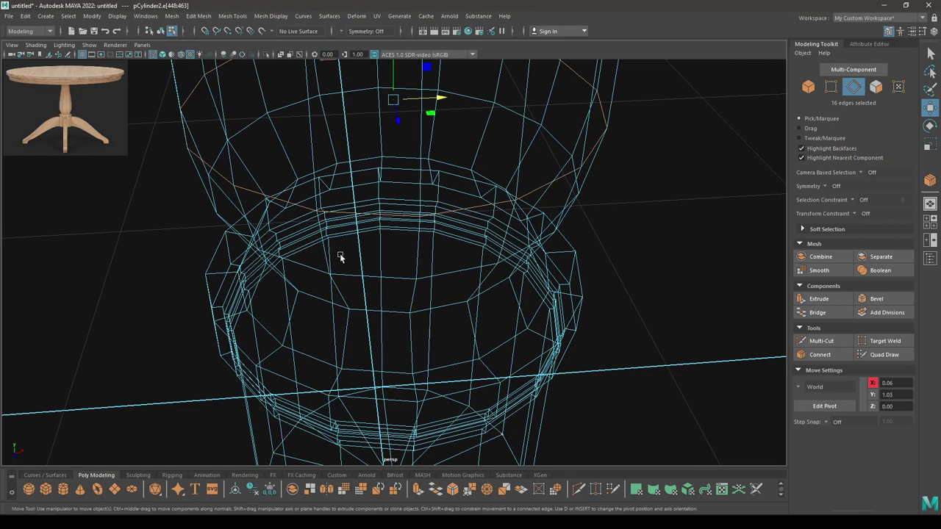
key("6")
mouse_move(365, 371)
left_mouse_down("alt")
mouse_move(370, 264)
mouse_move(370, 321)
mouse_move(307, 330)
left_mouse_up("alt")
right_click_drag(305, 248, 304, 225)
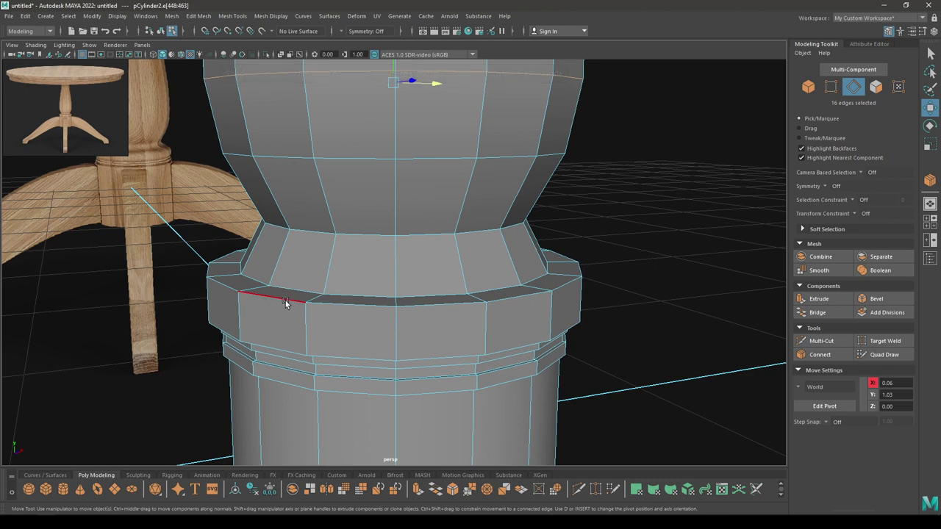
double_click(286, 304, "shift")
mouse_move(286, 308)
left_mouse_down("alt")
mouse_move(304, 256)
mouse_move(275, 289)
mouse_move(279, 306)
left_mouse_up("alt")
right_click_drag(279, 307, 318, 306, "shift")
scroll(319, 302, "up", 2)
middle_click_drag(319, 302, 405, 274, "alt")
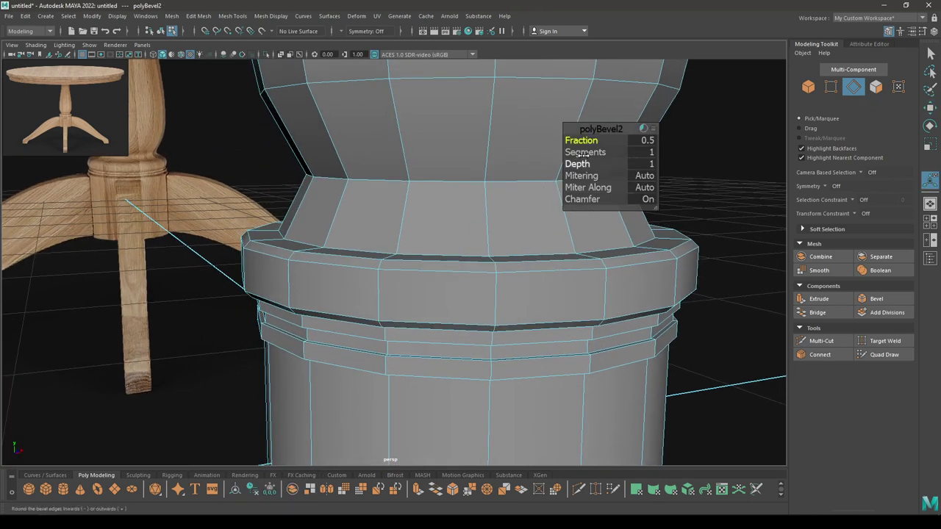
Set the collar bevel to a fraction of 1 with 2 segments
left_click_drag(574, 140, 604, 140)
mouse_move(450, 249)
left_mouse_down("alt")
mouse_move(479, 233)
mouse_move(450, 266)
left_mouse_up("alt")
left_click(580, 153)
left_click_drag(580, 152, 610, 154)
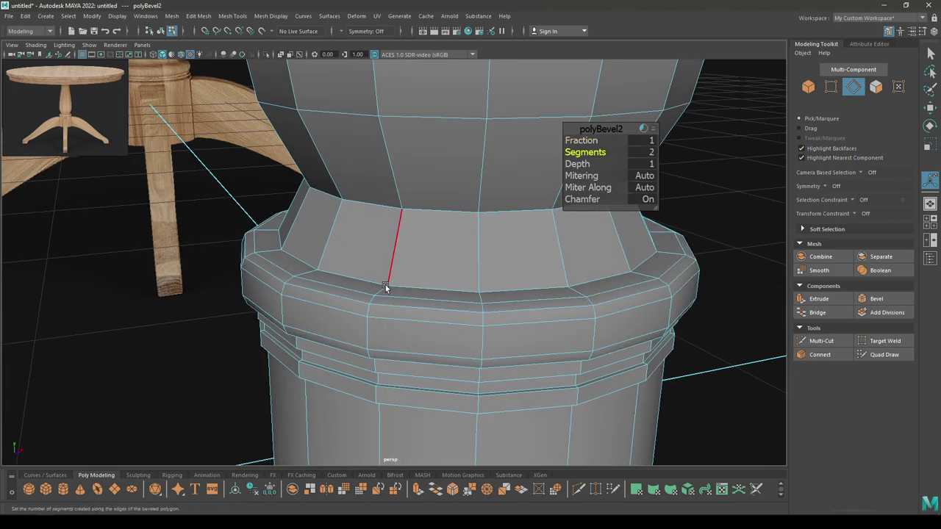
Insert an edge loop around the middle of the collar at about Y 0.45 and scale it slightly outward
key("w")
left_click(369, 327)
scroll(367, 346, "up", 5)
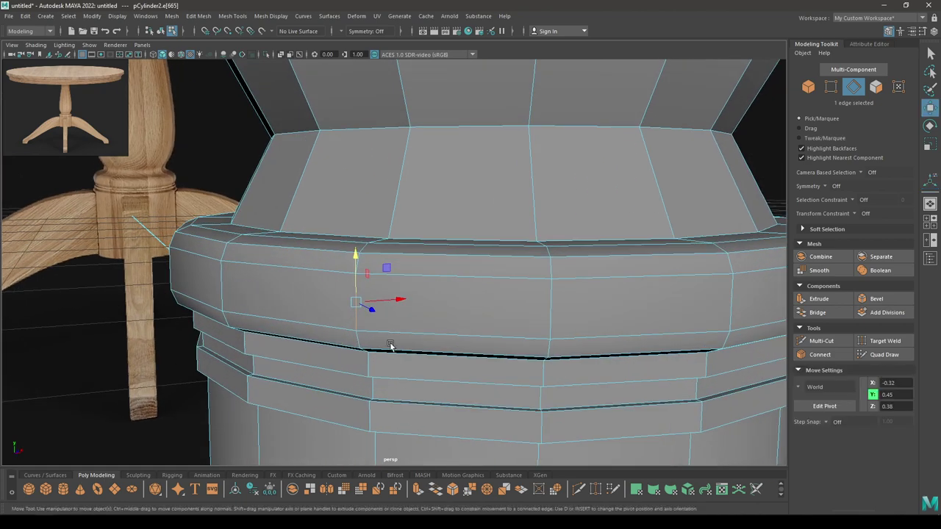
right_click_drag(401, 294, 376, 343, "ctrl")
key("space")
left_click_drag(397, 289, 398, 313)
scroll(380, 289, "up", 2)
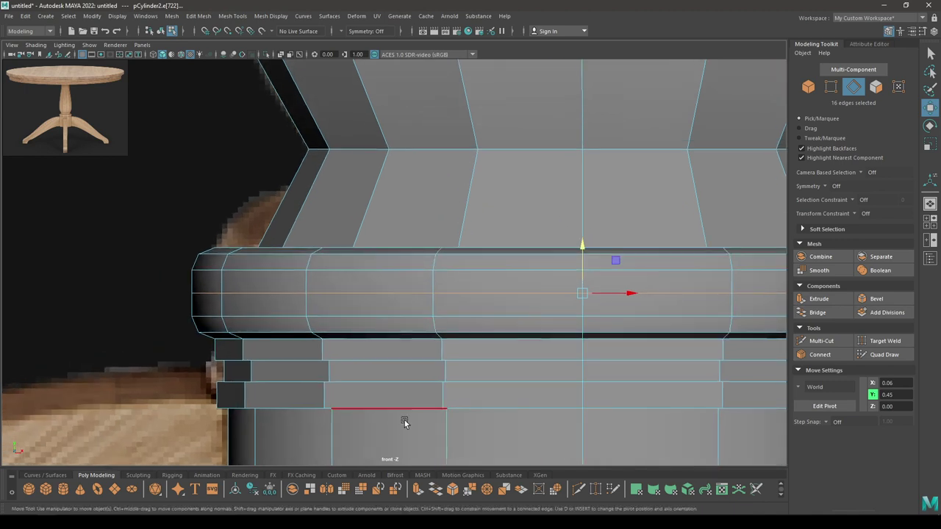
key("4")
middle_click_drag(373, 296, 372, 274, "alt")
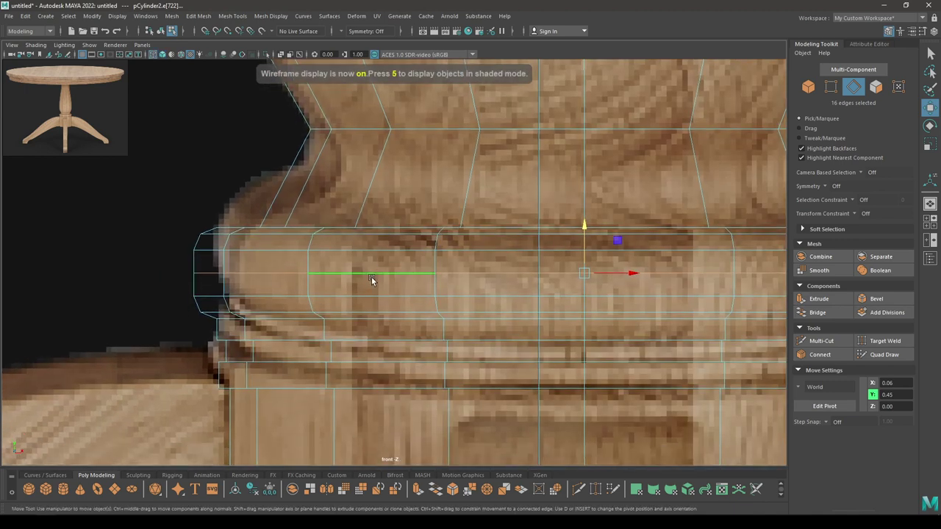
key("r")
left_click_drag(585, 274, 597, 275)
Scale the collar's edge loops above and below the middle, and the middle loop itself, to round its profile
double_click(288, 249)
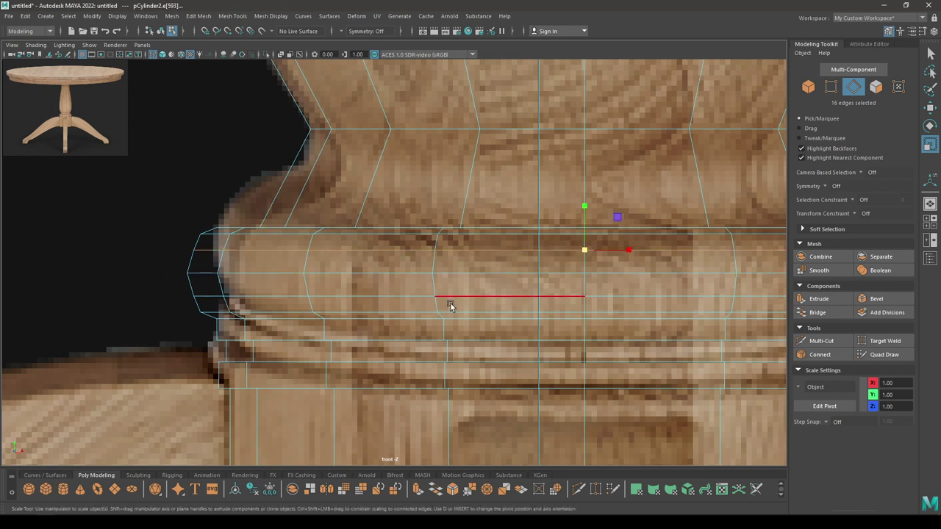
double_click(402, 294, "shift")
left_click_drag(584, 275, 580, 274)
left_click(523, 273)
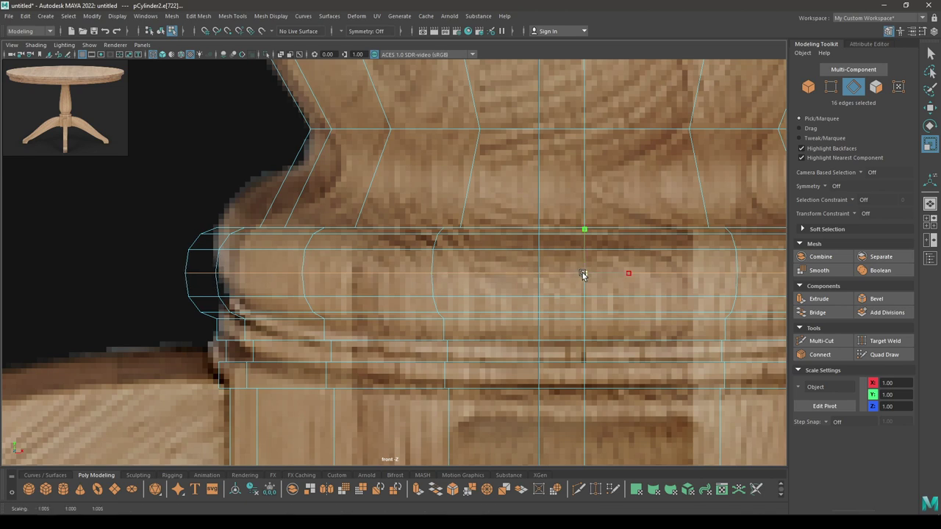
Insert an edge loop at about Y 0.59 between the neck and the collar, and scale it inward to form a concave curve
left_click(287, 182)
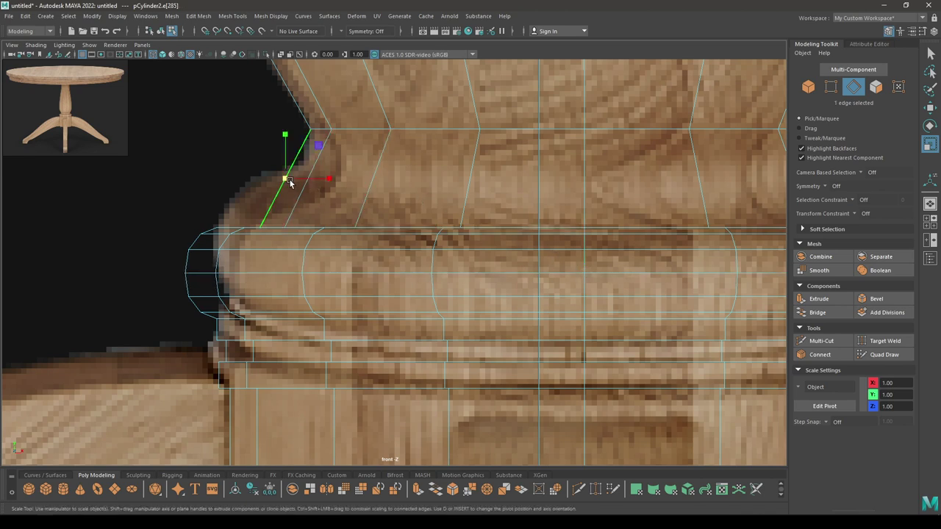
right_click(338, 166, "ctrl")
right_click_drag(248, 197, 299, 224, "ctrl")
left_click_drag(601, 191, 555, 185)
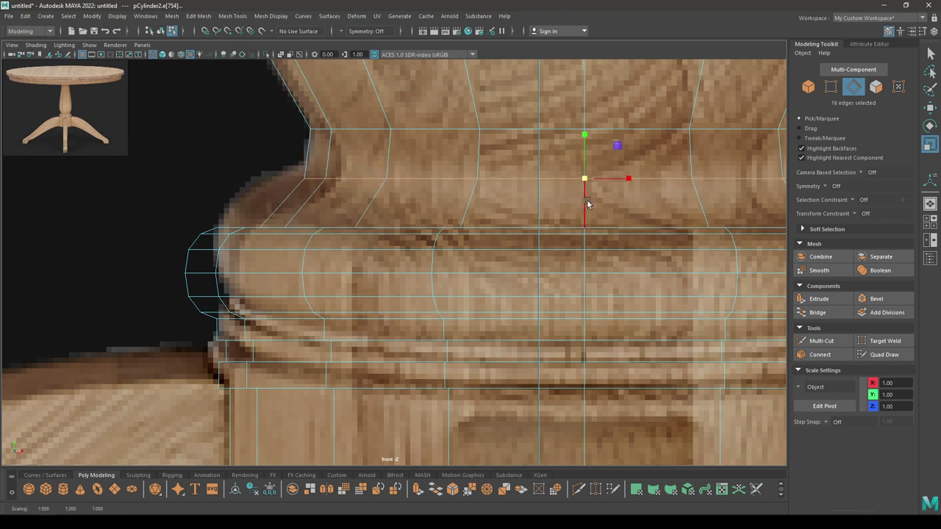
Examine the reshaped neck and collar in the shaded perspective view
middle_click_drag(587, 204, 482, 207, "alt")
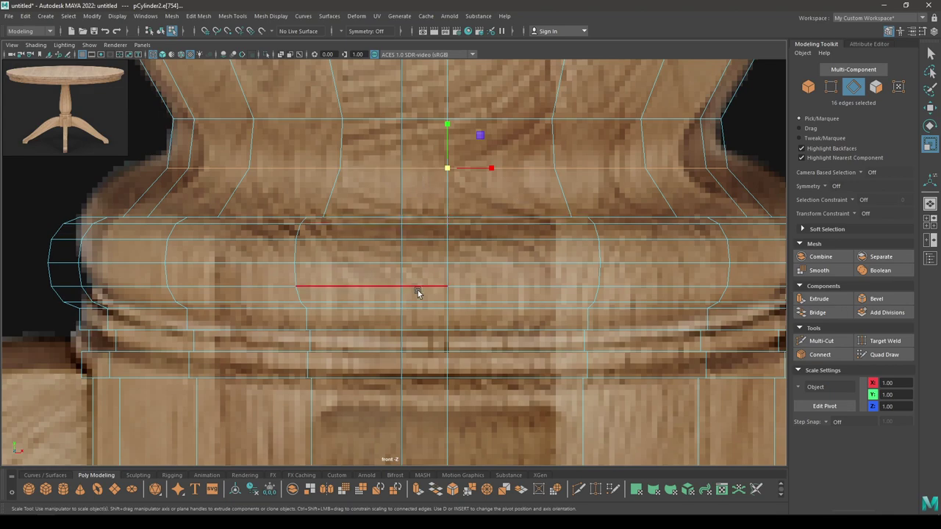
right_click_drag(419, 290, 423, 385, "alt")
right_click_drag(221, 247, 251, 250, "alt")
key("space")
mouse_move(252, 243)
left_mouse_down()
mouse_move(250, 185)
mouse_move(262, 220)
left_mouse_up()
key("f")
key("6")
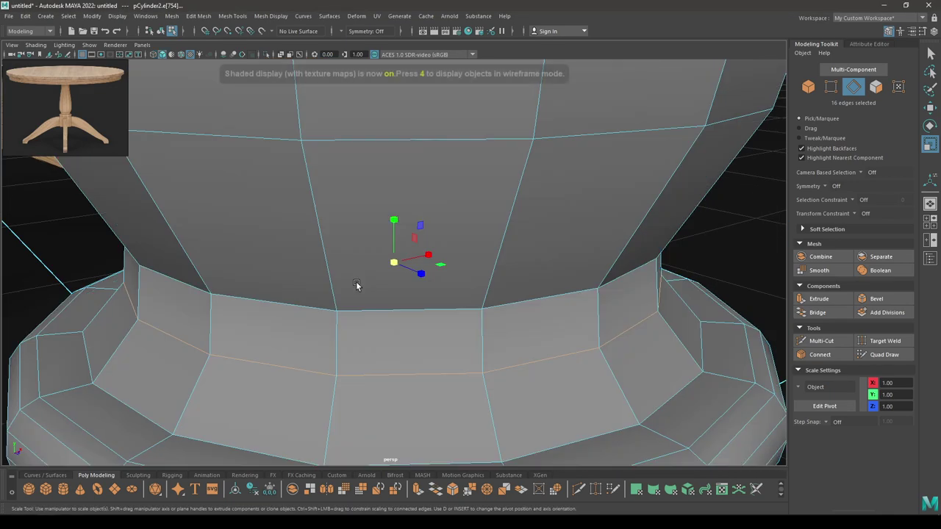
mouse_move(354, 277)
left_mouse_down("alt")
mouse_move(385, 144)
mouse_move(360, 282)
mouse_move(369, 234)
left_mouse_up("alt")
left_click_drag(352, 331, 288, 240, "alt")
Bevel the outer edge loops of the thin stepped rings below the collar with a fraction of 0.4
key("w")
left_click_drag(310, 272, 326, 256, "alt")
right_click_drag(328, 249, 326, 228)
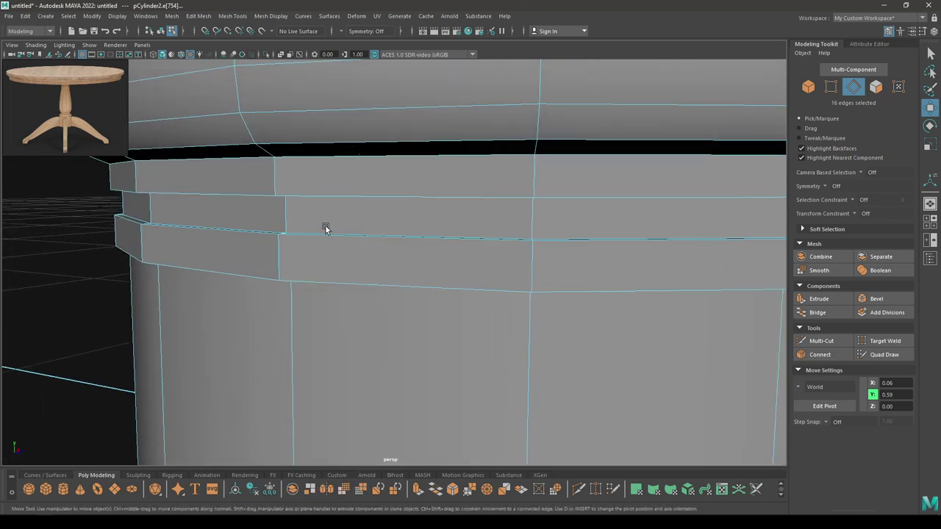
double_click(324, 241, "shift")
left_click_drag(322, 264, 305, 287, "alt")
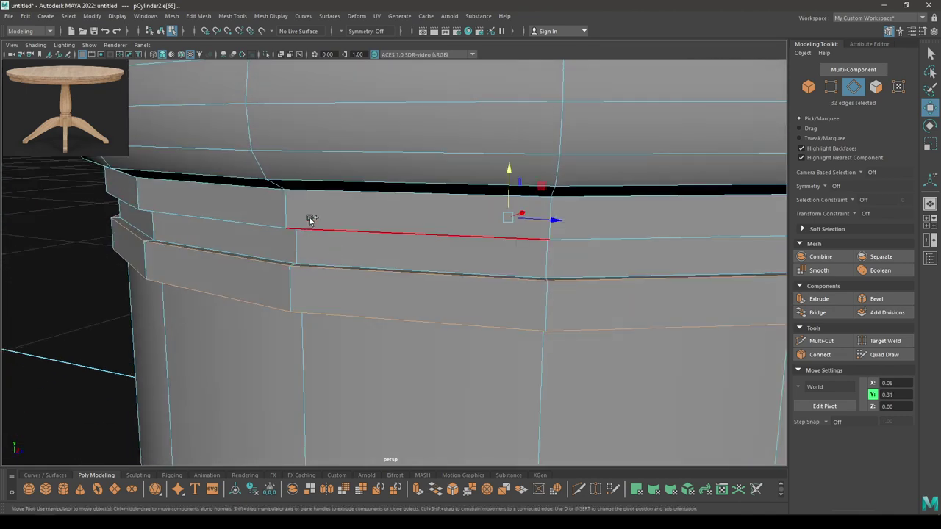
right_click_drag(340, 212, 387, 214, "shift")
left_click_drag(259, 255, 312, 234, "alt")
left_click_drag(582, 139, 580, 140)
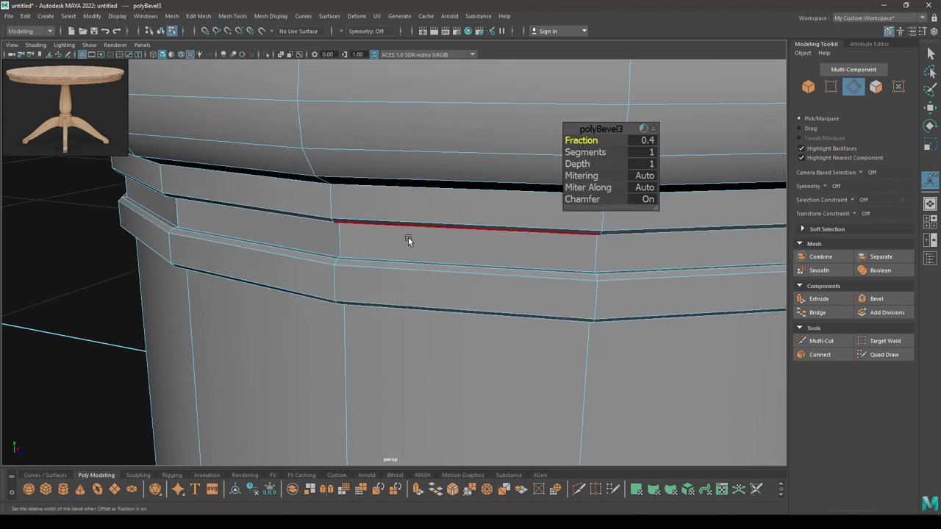
left_click_drag(410, 240, 373, 263, "alt")
scroll(349, 247, "down", 2)
scroll(390, 265, "up", 2)
scroll(374, 262, "down", 3)
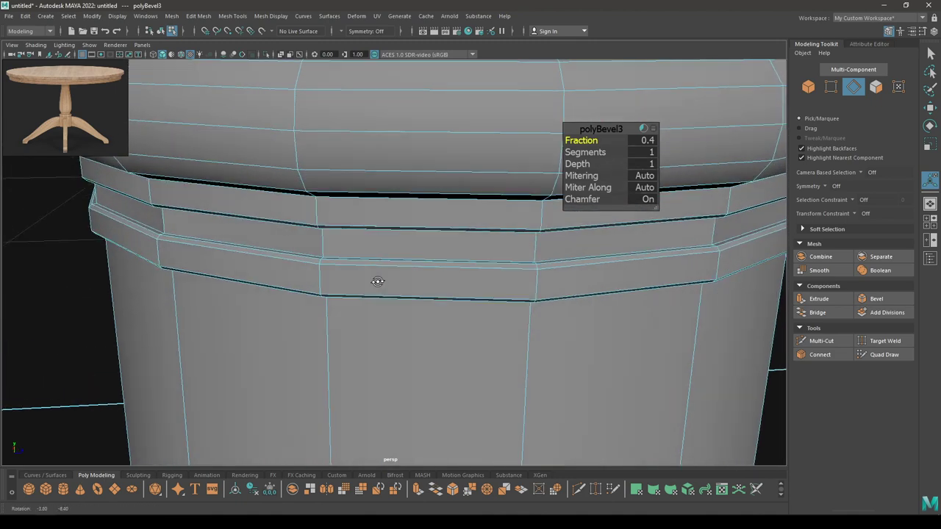
key("w")
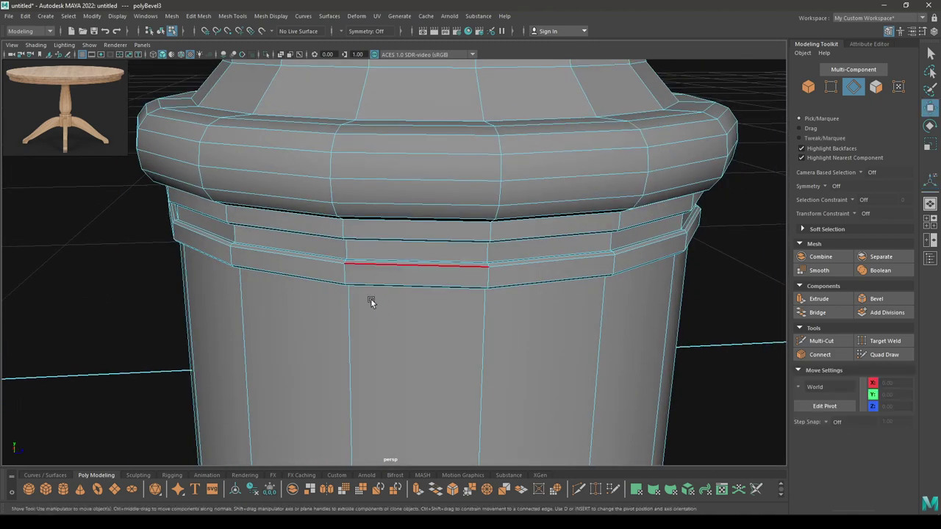
Return to object mode and examine the column's collar, base and shaft from several angles
left_click_drag(372, 301, 450, 277, "alt")
middle_click_drag(449, 277, 402, 320, "alt")
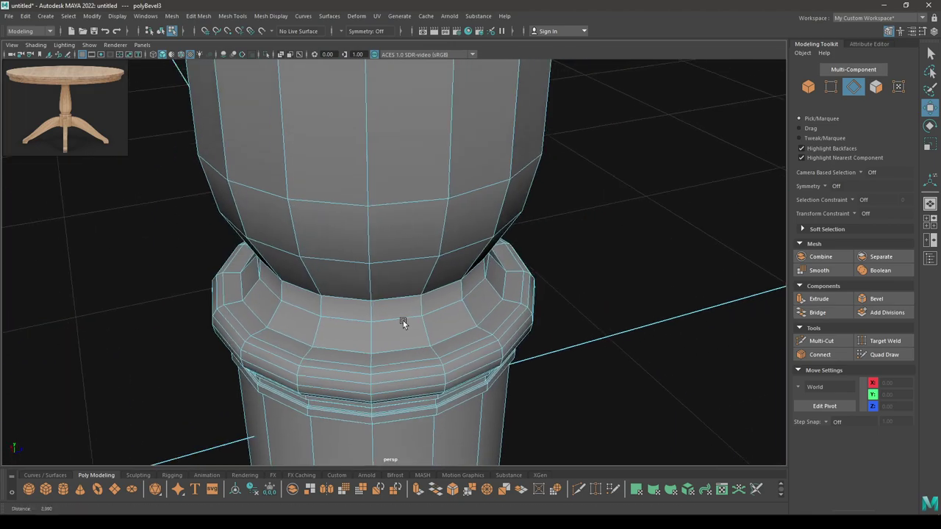
scroll(403, 321, "down", 3)
right_click_drag(397, 225, 471, 193)
left_click(613, 211)
scroll(550, 191, "down", 5)
left_click_drag(548, 191, 578, 159, "alt")
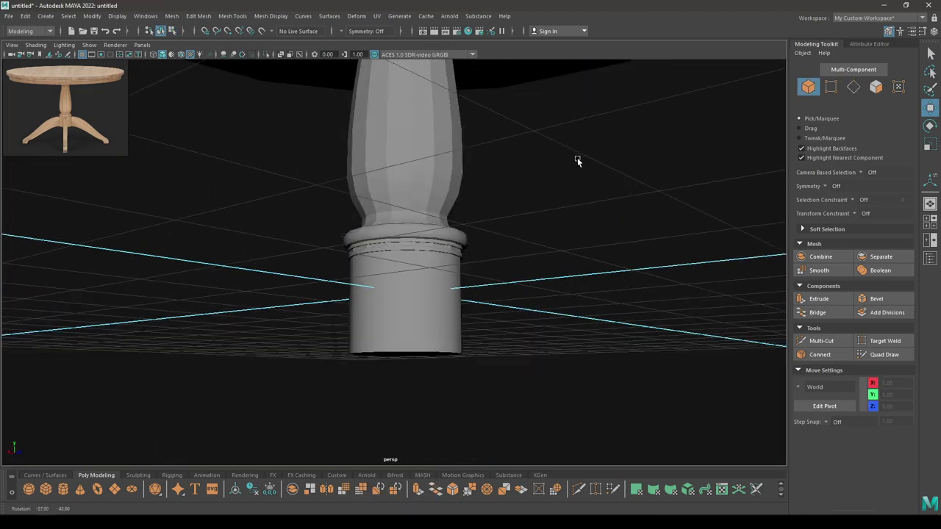
middle_click_drag(578, 159, 503, 363, "alt")
scroll(502, 363, "down", 4)
left_click_drag(503, 363, 444, 389, "alt")
scroll(394, 382, "up", 4)
scroll(444, 389, "down", 3)
left_click(461, 272)
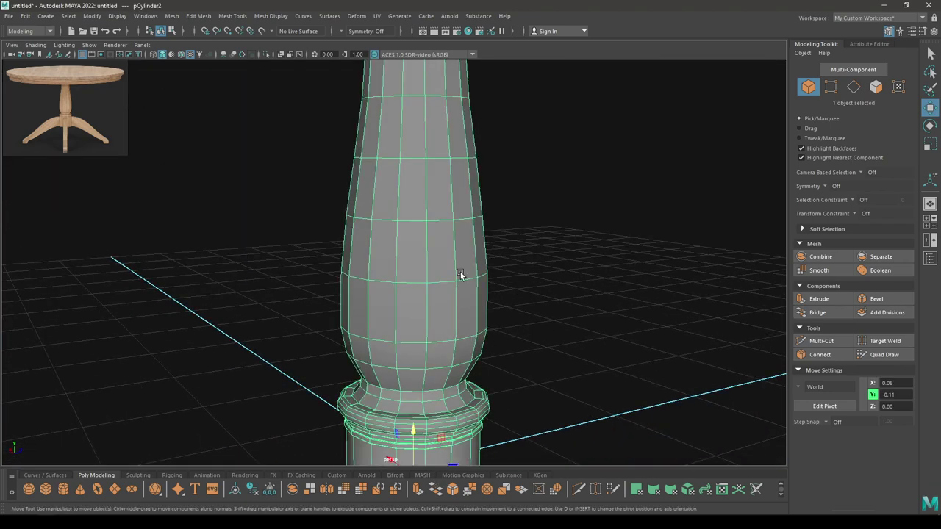
left_click_drag(460, 272, 425, 331, "alt")
left_click(595, 233)
scroll(426, 330, "up", 3)
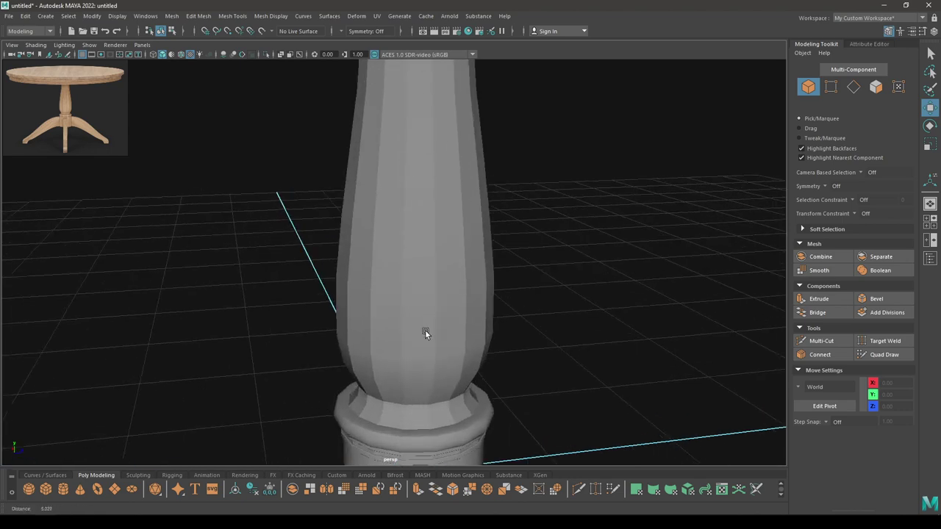
middle_click_drag(416, 221, 401, 308, "alt")
scroll(401, 308, "up", 1)
middle_click_drag(406, 250, 410, 299, "alt")
scroll(411, 302, "up", 4)
scroll(410, 307, "down", 4)
left_click_drag(411, 307, 406, 224, "alt")
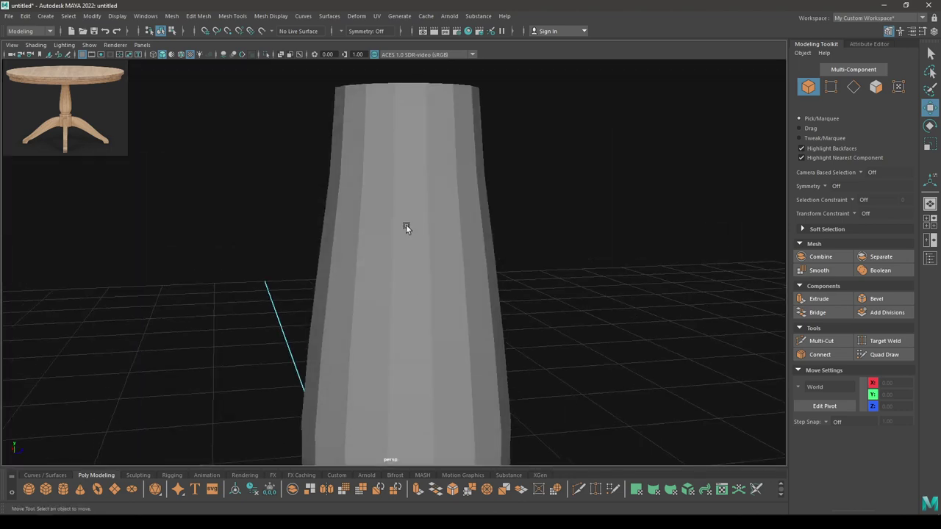
Hide every object except the column
left_click(406, 222)
scroll(412, 207, "up", 4)
scroll(412, 196, "down", 8)
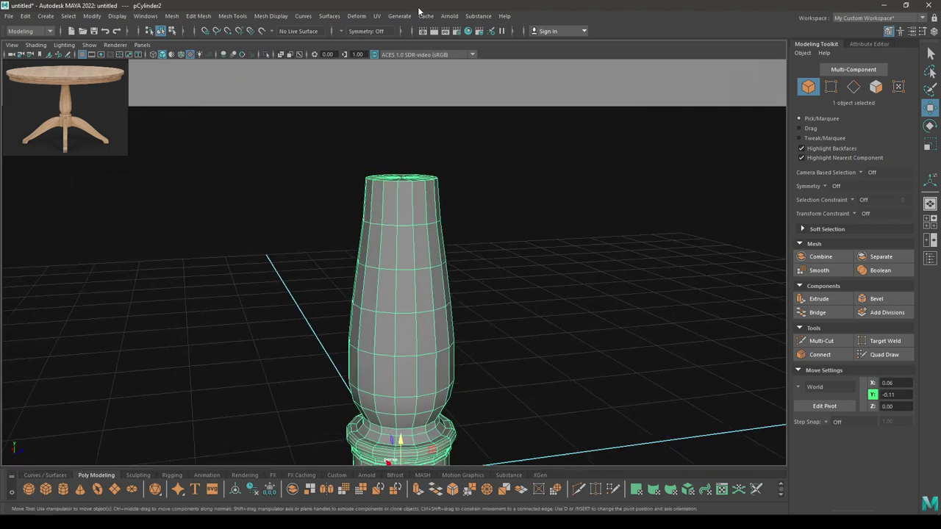
key("alt+h")
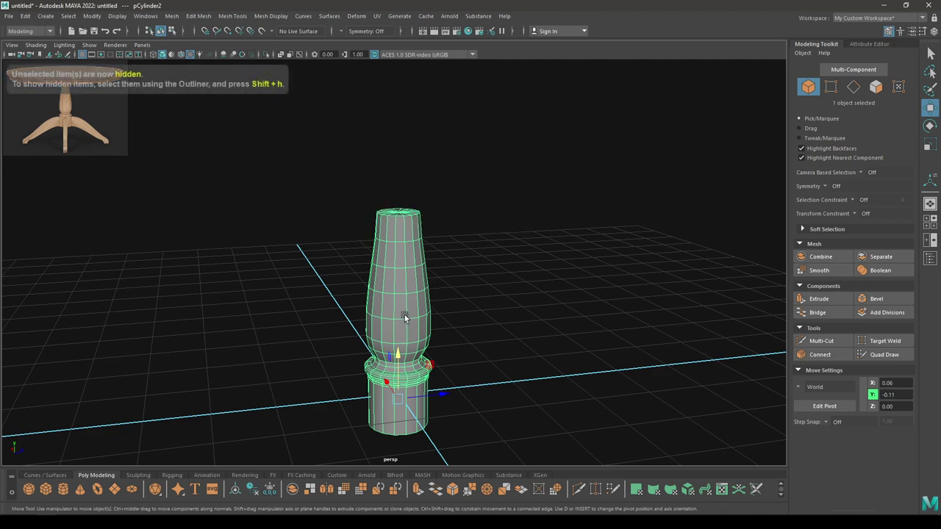
Bevel the rim edge loops at the column's top and bottom ends
left_click_drag(404, 315, 392, 259, "alt")
scroll(412, 331, "up", 5)
mouse_move(432, 400)
left_mouse_down("alt")
mouse_move(419, 403)
mouse_move(427, 385)
left_mouse_up("alt")
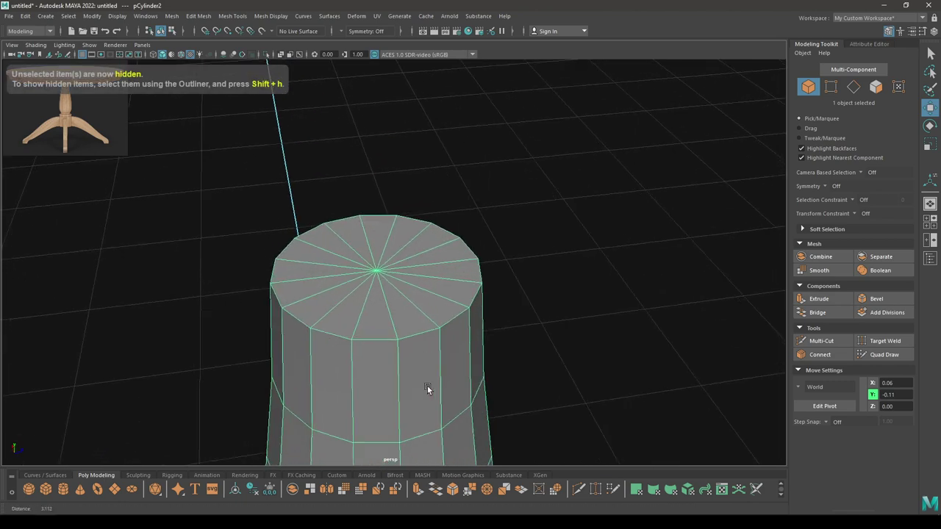
scroll(427, 385, "up", 3)
right_click(394, 322)
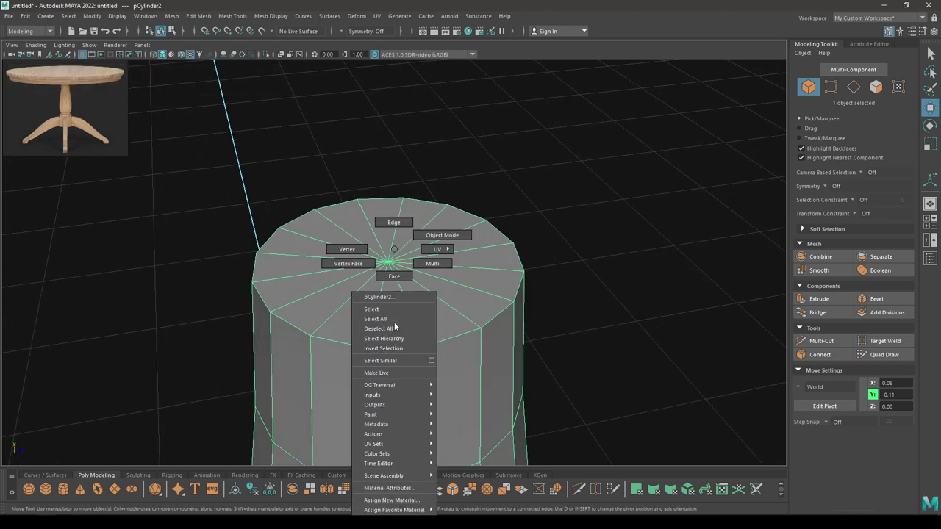
left_click(394, 222)
left_click_drag(366, 381, 372, 365, "alt")
double_click(376, 386)
middle_click_drag(377, 385, 435, 247, "alt")
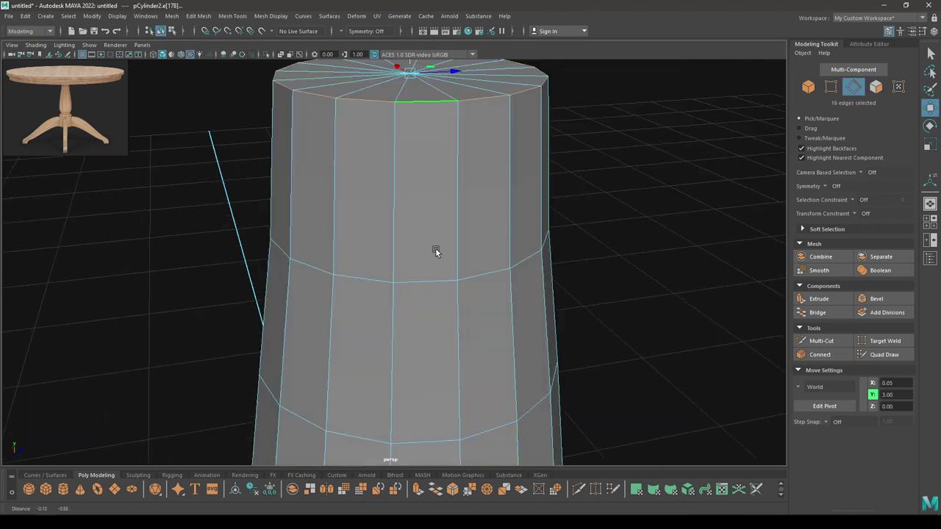
scroll(435, 248, "down", 5)
left_click_drag(448, 368, 460, 217, "alt")
scroll(459, 216, "up", 3)
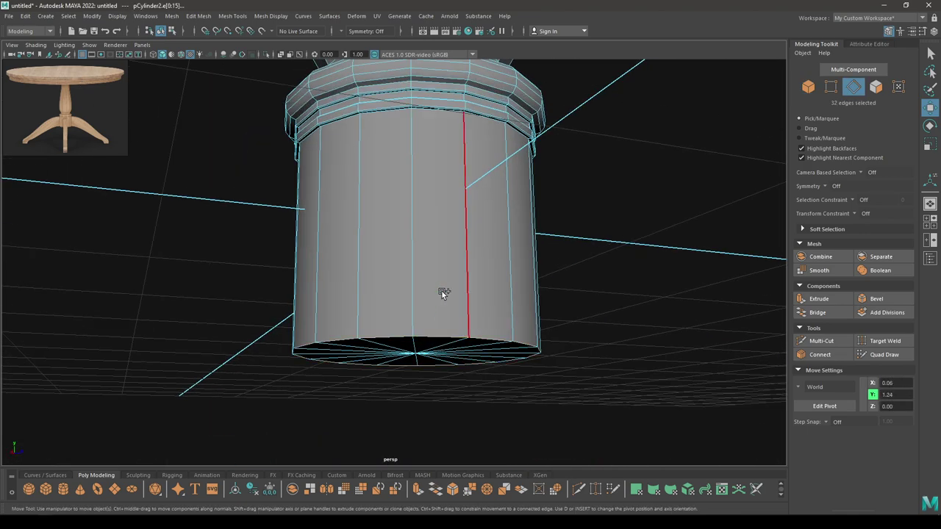
right_click_drag(441, 262, 471, 268, "shift")
scroll(471, 268, "up", 2)
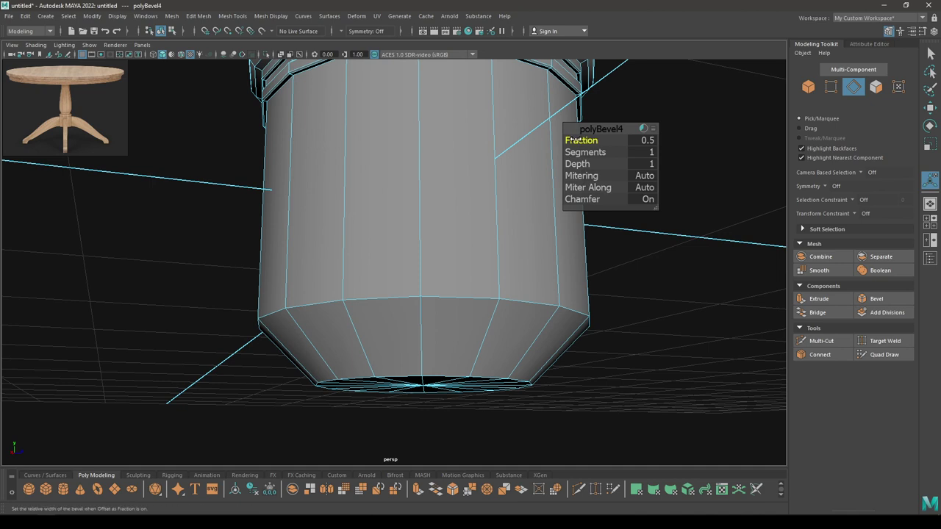
Set the rim bevel on the column's ends to a fraction of 0.02 with Chamfer off
left_click_drag(578, 140, 551, 144)
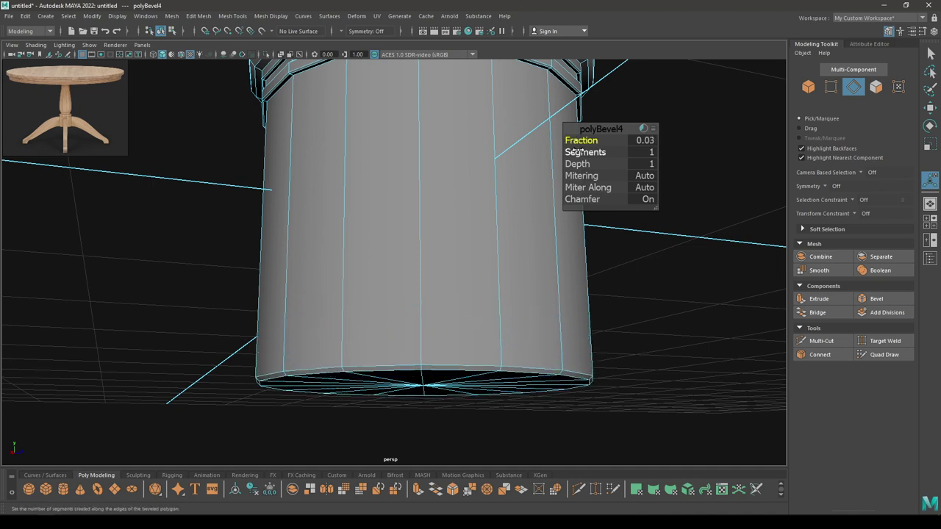
left_click(591, 199)
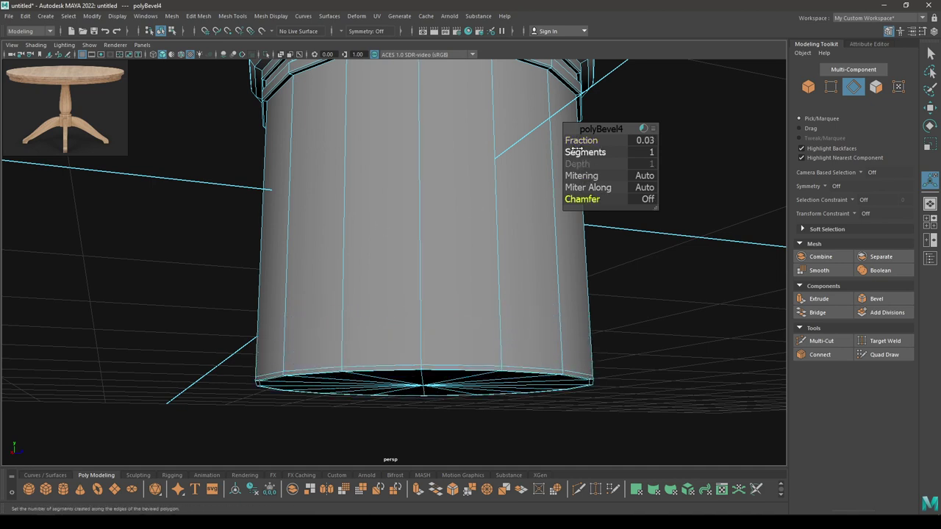
left_click_drag(578, 140, 580, 140)
left_click_drag(488, 256, 481, 211, "alt")
middle_click_drag(481, 211, 475, 318, "alt")
right_click_drag(475, 317, 474, 323, "alt")
left_click_drag(473, 323, 480, 317, "alt")
left_click(638, 140)
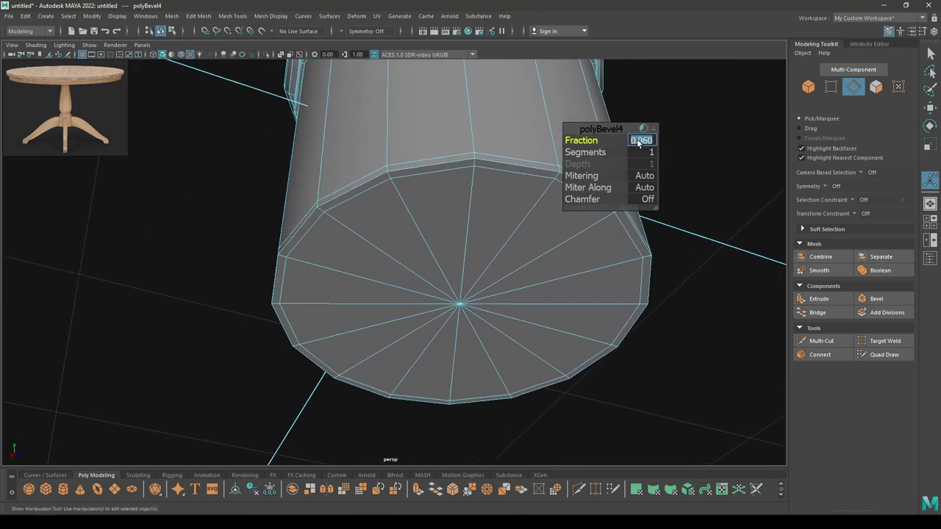
type("0.02")
key("Return")
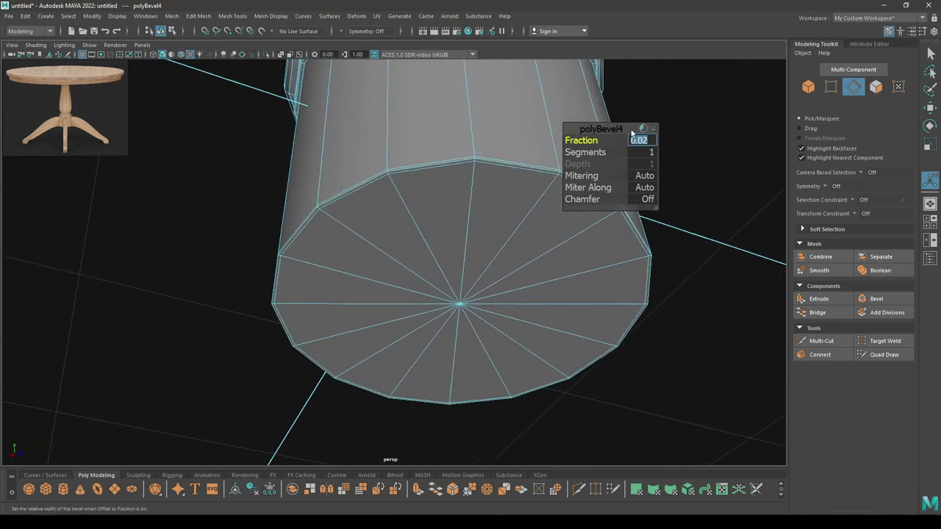
key("w")
Insert supporting edge loops along the upper edges of the column's rounded collar with the Insert Edge Loop tool
left_click_drag(545, 337, 442, 263, "alt")
middle_click_drag(441, 263, 452, 146, "alt")
scroll(456, 245, "up", 5)
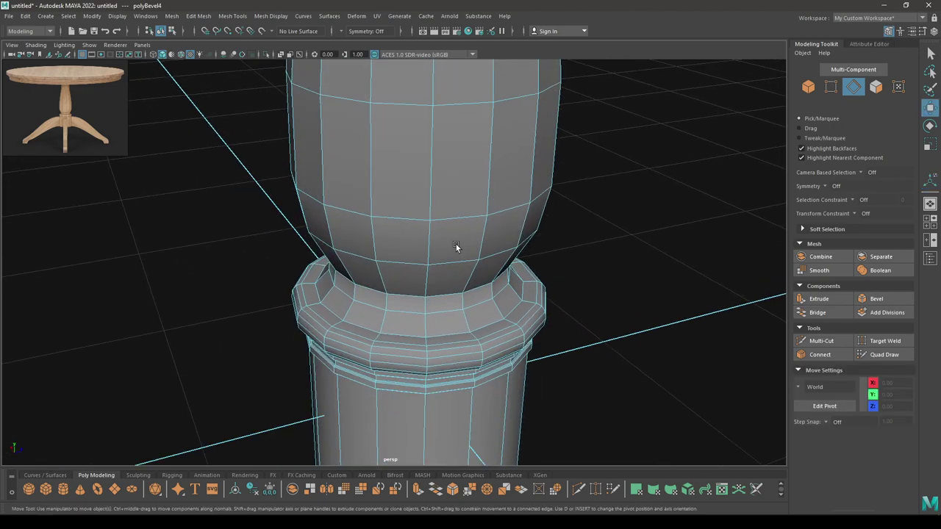
left_click_drag(444, 356, 444, 338, "alt")
scroll(444, 338, "up", 3)
middle_click_drag(444, 338, 449, 453, "alt")
left_click_drag(449, 454, 408, 304, "alt")
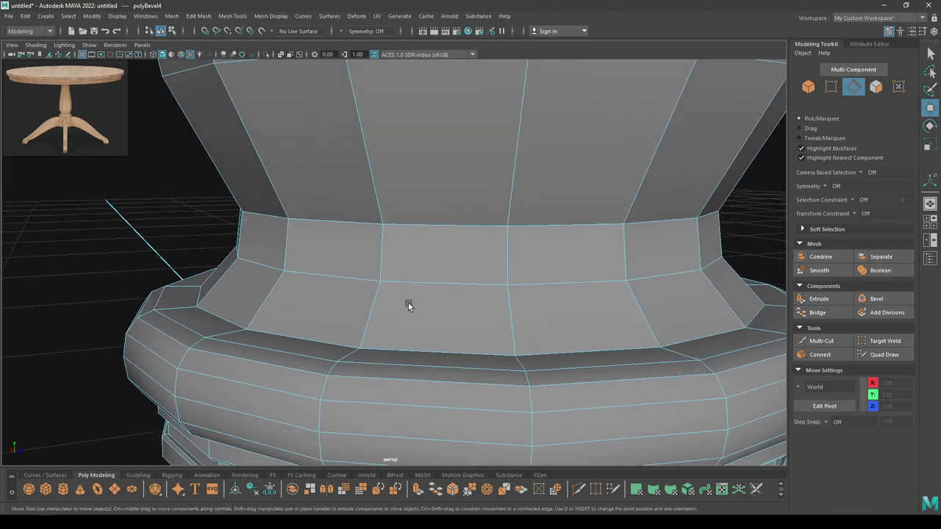
right_click(375, 243, "shift")
right_click_drag(374, 224, 444, 183)
right_click(445, 184, "shift")
left_click(383, 197)
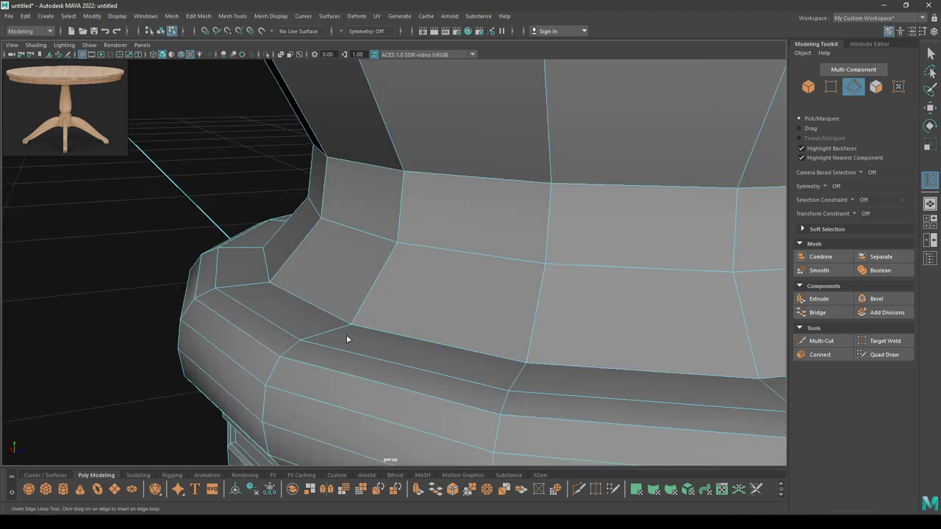
left_click(348, 330)
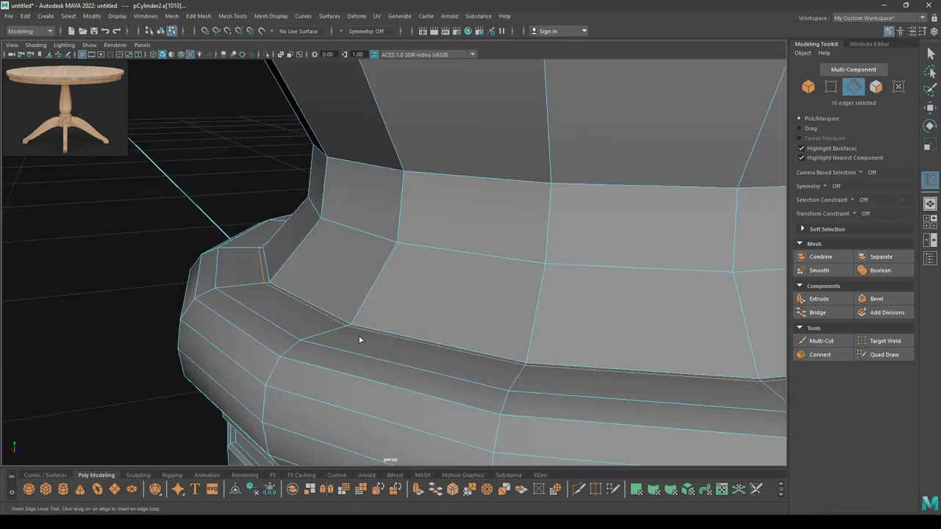
left_click_drag(357, 341, 370, 315, "alt")
left_click(357, 293)
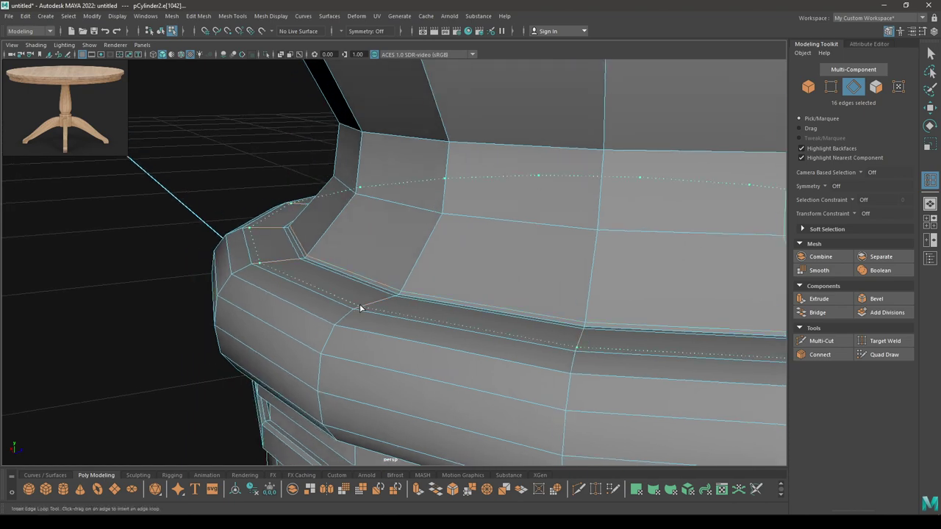
left_click(360, 308)
Insert supporting edge loops close to the edges of the thin stepped rings below the collar
left_click_drag(374, 326, 376, 305, "alt")
middle_click_drag(376, 213, 390, 306, "alt")
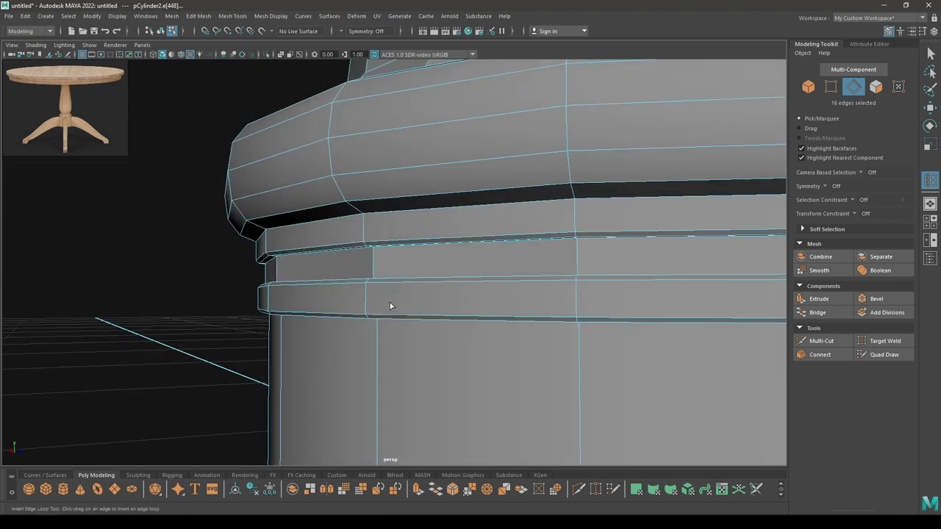
left_click_drag(390, 306, 396, 254, "alt")
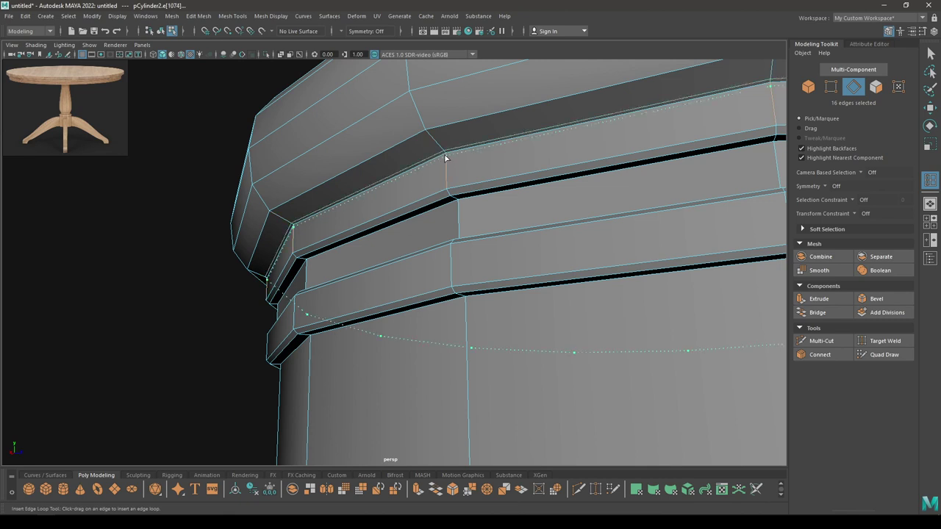
left_click_drag(449, 186, 476, 203, "alt")
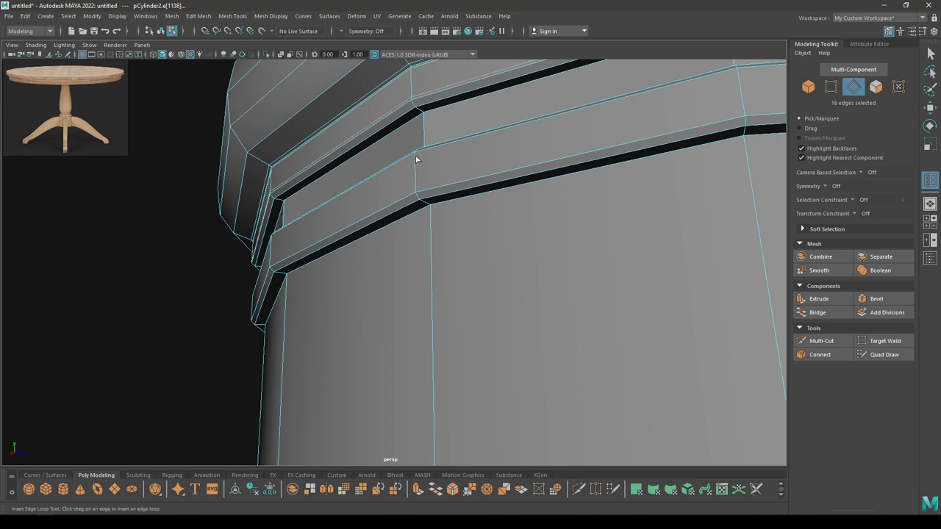
left_click(424, 205)
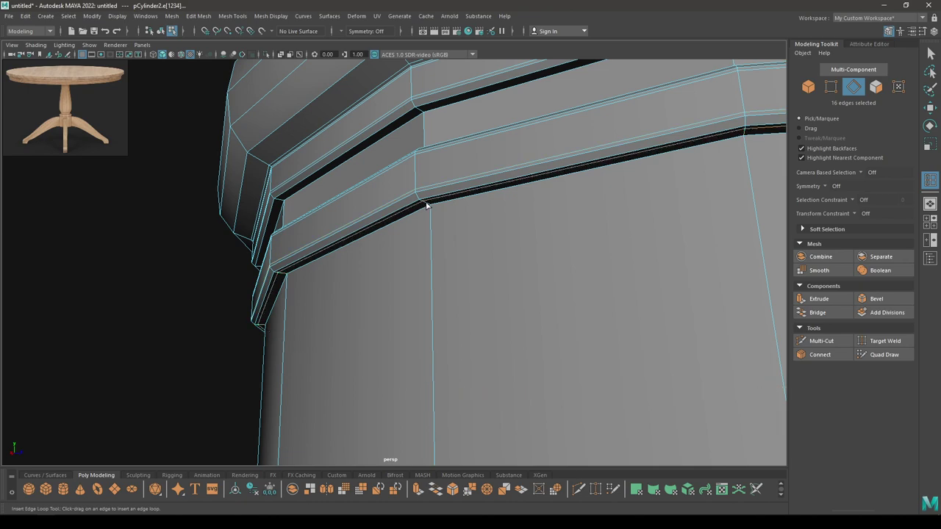
left_click(431, 209)
Insert supporting edge loops in the groove between the stepped rings and on the lower ring's upper ledge
left_click_drag(431, 209, 300, 273, "alt")
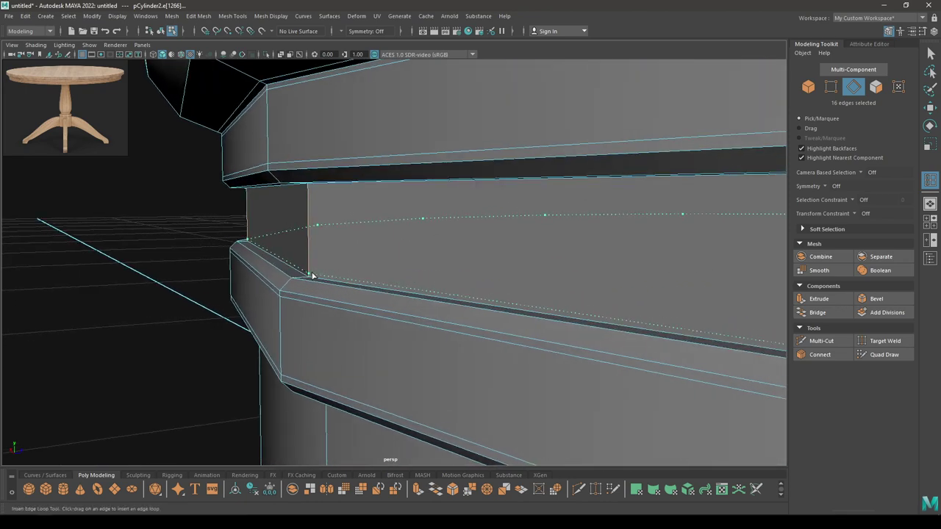
left_click_drag(310, 199, 344, 290, "alt")
left_click_drag(356, 356, 374, 322, "alt")
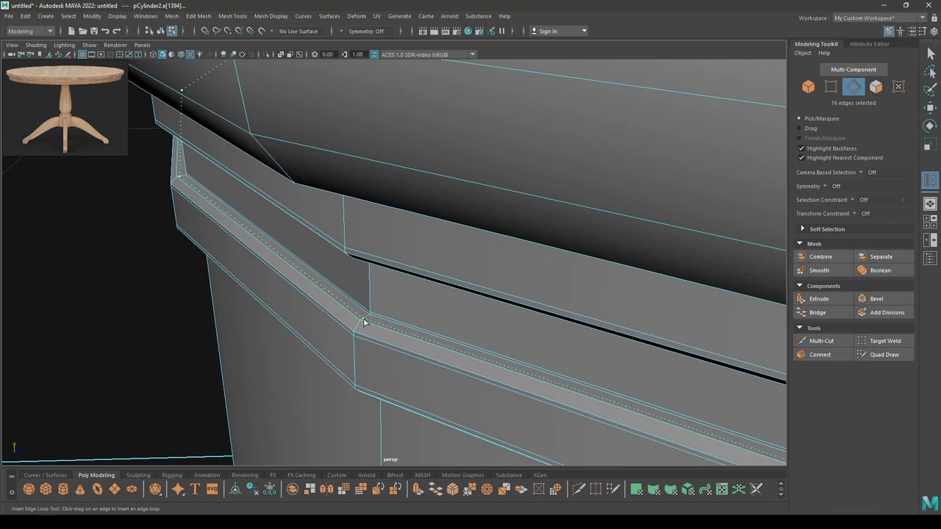
left_click(363, 321)
left_click_drag(363, 321, 392, 277, "alt")
Return to object mode and examine the column's collar, rings and overall shape
left_click_drag(518, 137, 460, 219, "alt")
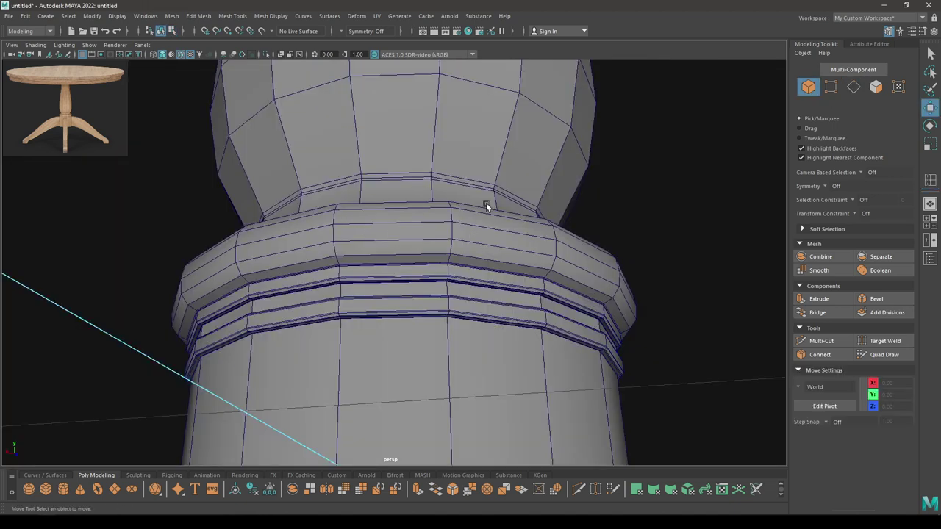
key("space")
left_click_drag(463, 284, 421, 232, "alt")
left_click(428, 231)
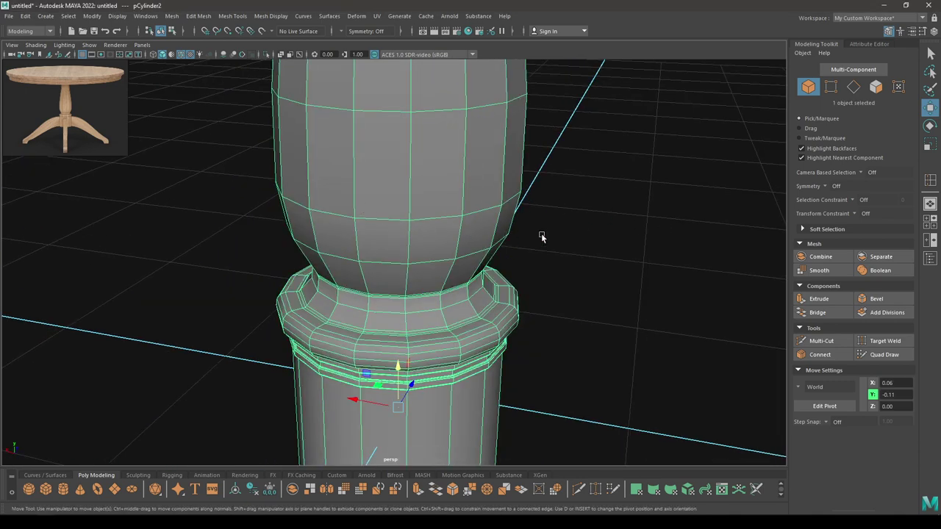
left_click(567, 357)
scroll(567, 357, "down", 3)
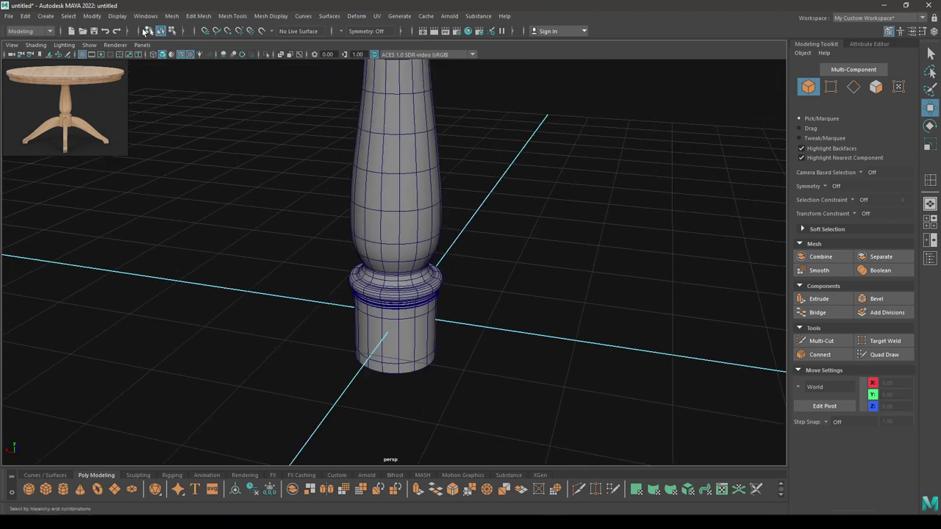
left_click(172, 56)
mouse_move(220, 88)
left_mouse_down("alt")
mouse_move(483, 191)
mouse_move(458, 174)
mouse_move(432, 228)
mouse_move(408, 202)
mouse_move(405, 408)
mouse_move(390, 434)
left_mouse_up("alt")
Delete every second radial edge on the column's top and bottom caps and return to object mode
left_click(372, 368)
left_click_drag(382, 195, 376, 255, "alt")
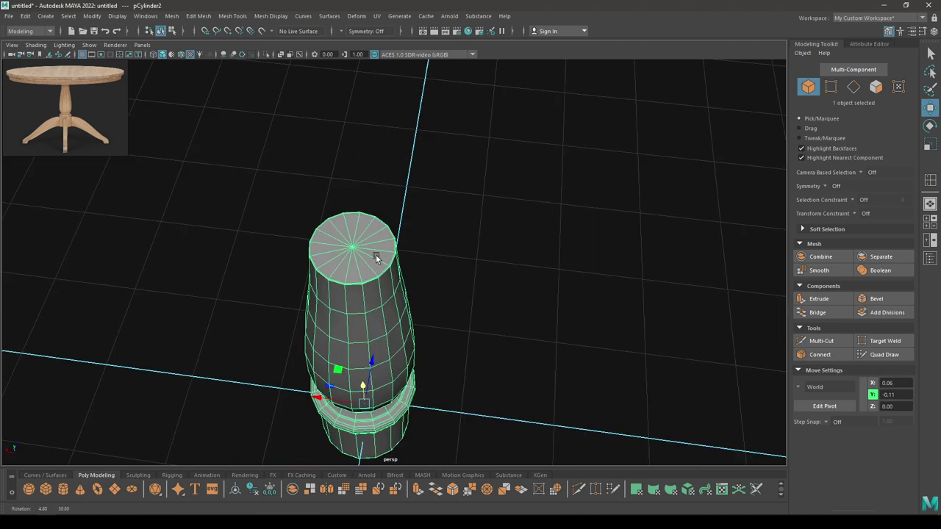
scroll(349, 324, "up", 5)
middle_click_drag(350, 322, 473, 296, "alt")
scroll(371, 336, "up", 3)
right_click_drag(455, 248, 459, 210)
left_click(480, 223)
left_click(502, 169, "shift")
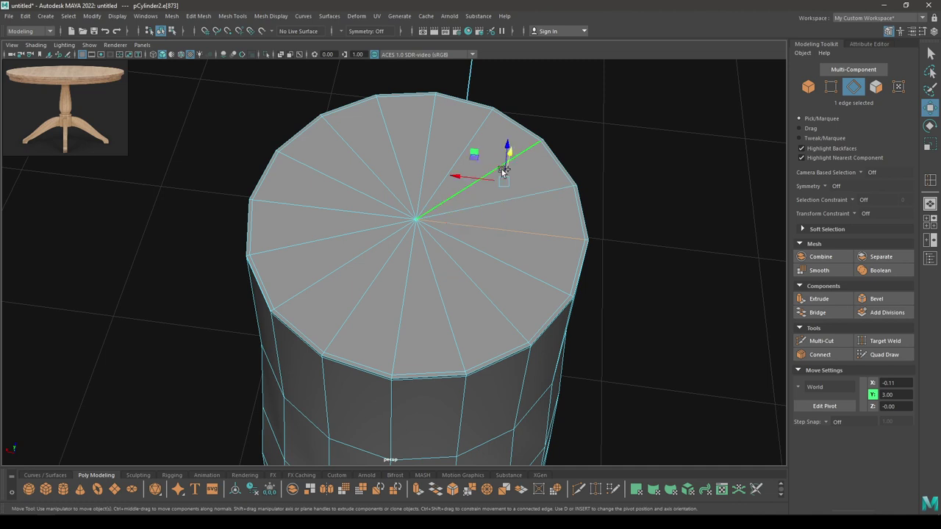
left_click(429, 155, "shift")
left_click(354, 173, "shift")
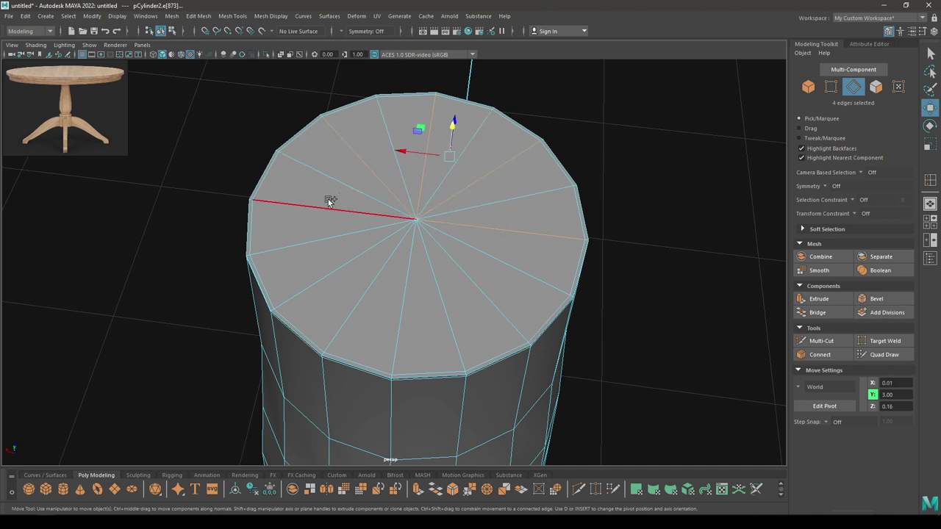
left_click(328, 199, "shift")
left_click(325, 260, "shift")
left_click(395, 300, "shift")
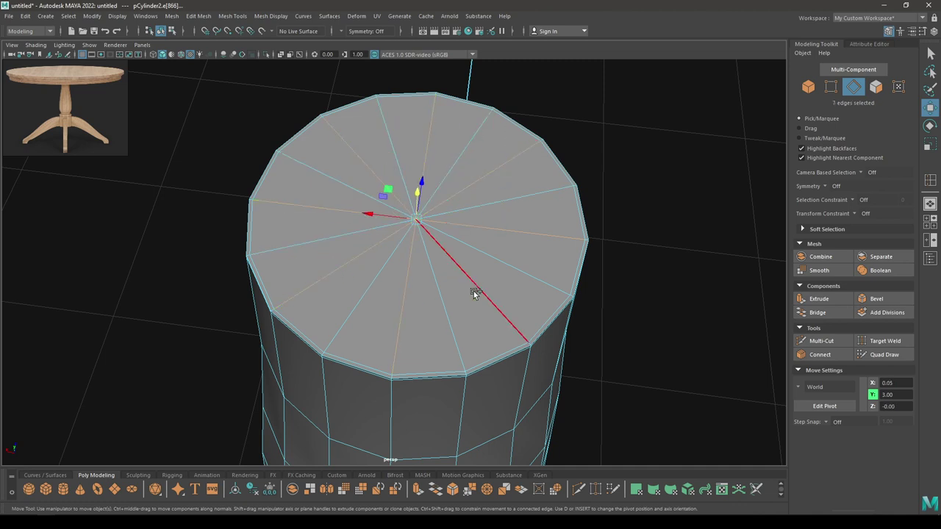
left_click(475, 290, "shift")
left_click_drag(532, 361, 512, 270, "alt")
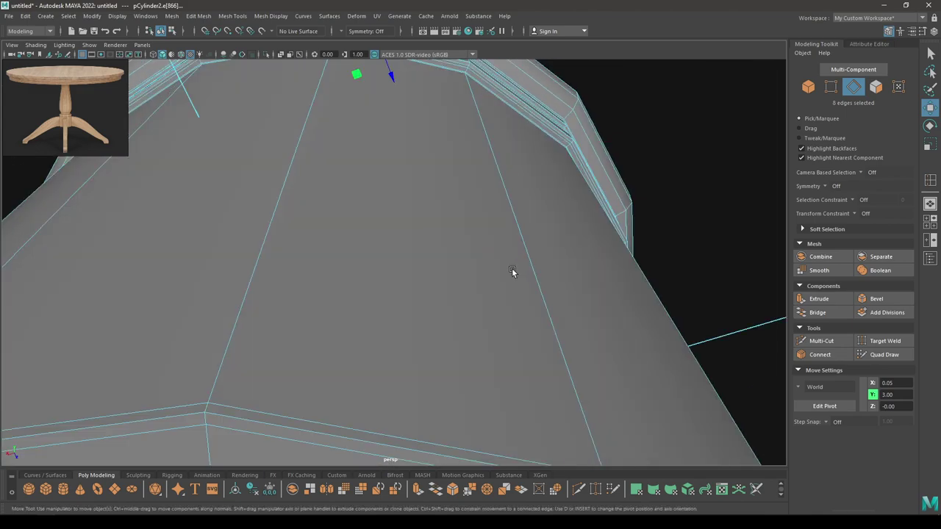
right_click_drag(512, 270, 473, 183, "alt")
left_click_drag(473, 184, 425, 140, "alt")
left_click(375, 86, "shift")
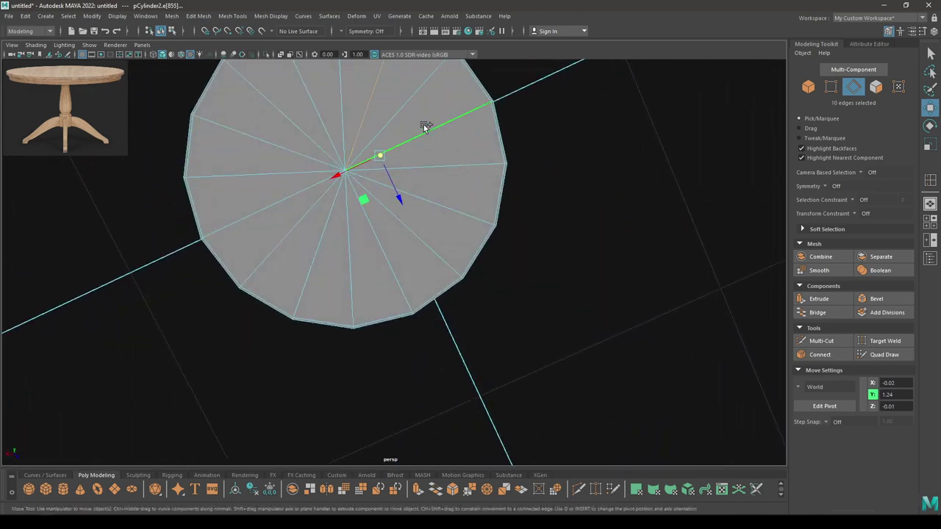
left_click(425, 130, "shift")
left_click(419, 215, "shift")
left_click(367, 248, "shift")
left_click(319, 248, "shift")
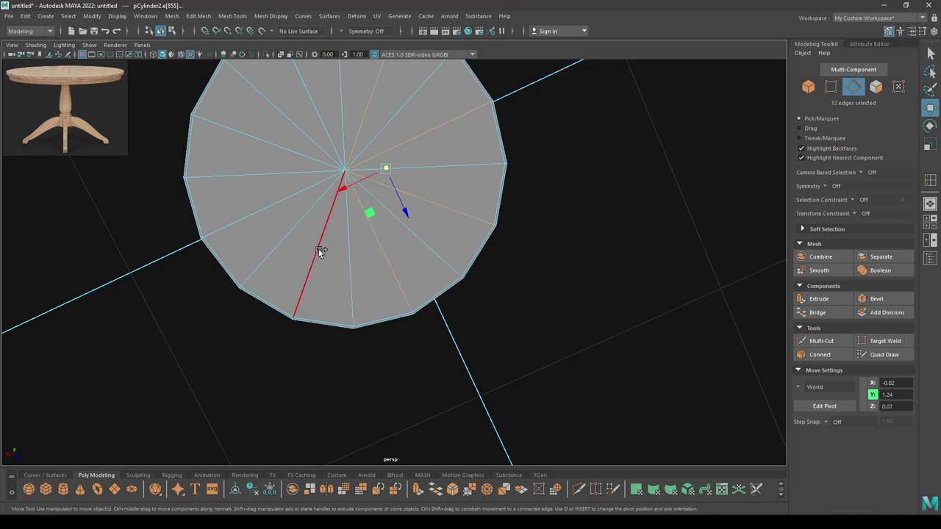
left_click(274, 213, "shift")
left_click(274, 153, "shift")
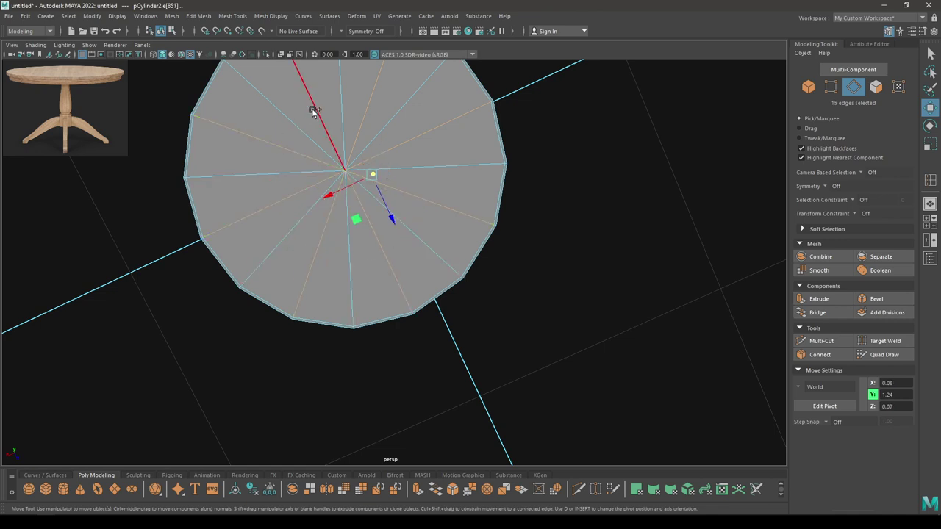
left_click(311, 105, "shift")
right_click(313, 112, "shift")
right_click_drag(312, 112, 279, 125, "shift")
scroll(287, 186, "down", 6)
left_click_drag(288, 186, 314, 245, "alt")
right_click_drag(354, 220, 470, 197)
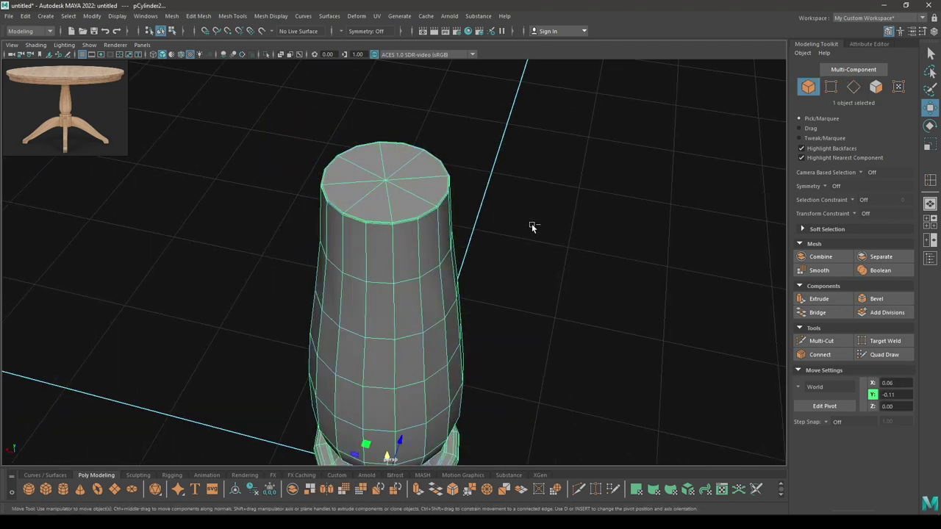
Show all objects again and, in the front view, raise the column to Y 0.56 so it meets the tabletop
key("ctrl+1")
right_click_drag(531, 226, 424, 23, "alt")
left_click_drag(417, 291, 441, 225, "alt")
key("space")
scroll(469, 290, "down", 10)
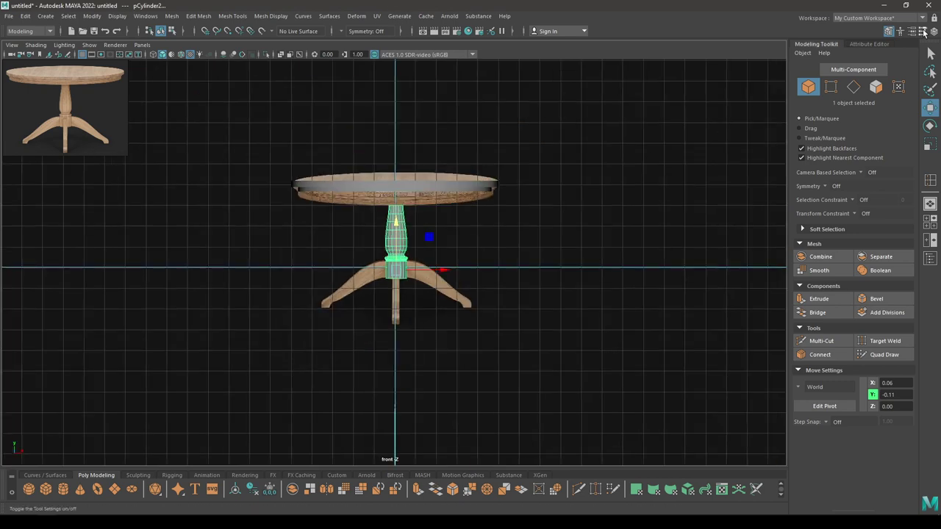
scroll(431, 223, "up", 8)
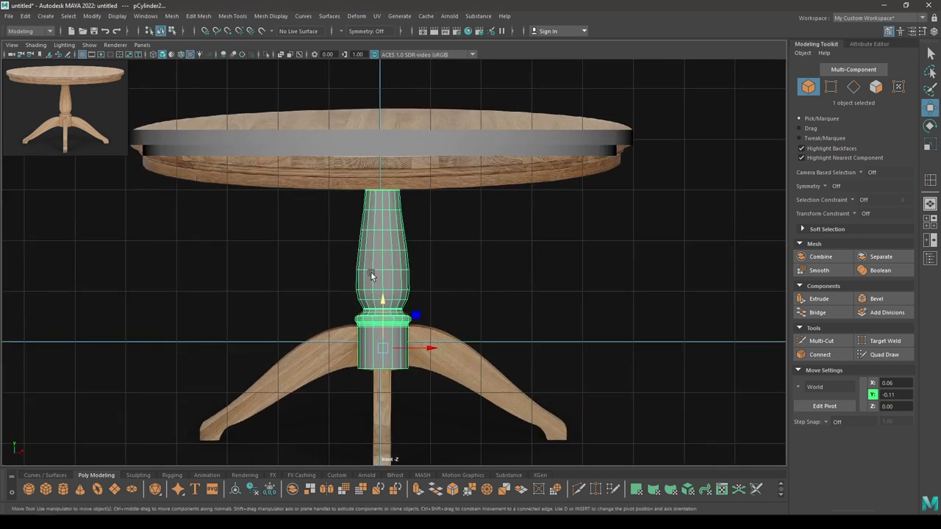
middle_click_drag(381, 298, 383, 266)
key("space")
key("space")
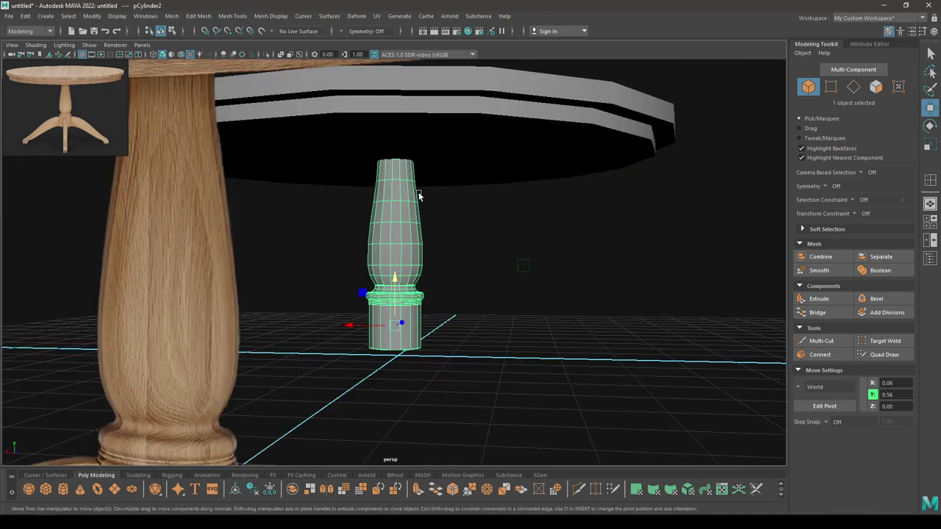
left_click_drag(419, 195, 381, 256, "alt")
key("space")
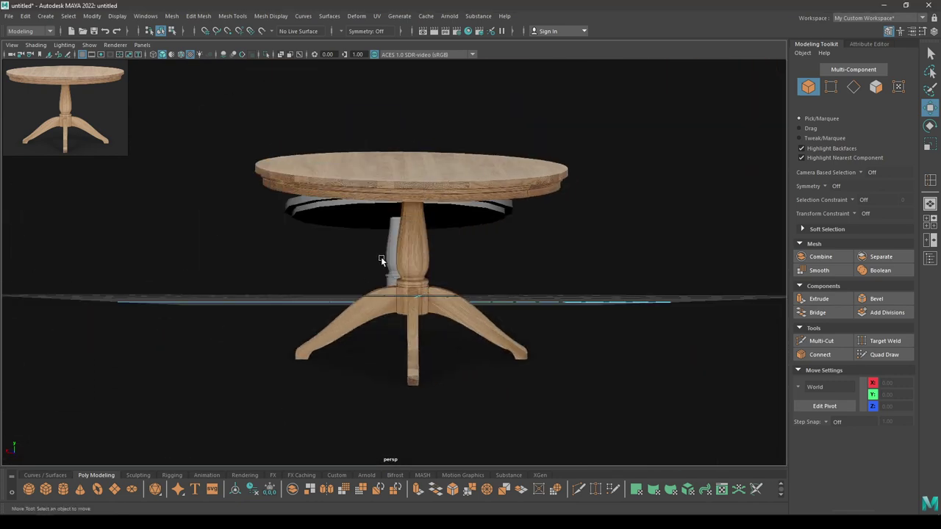
left_click(390, 210)
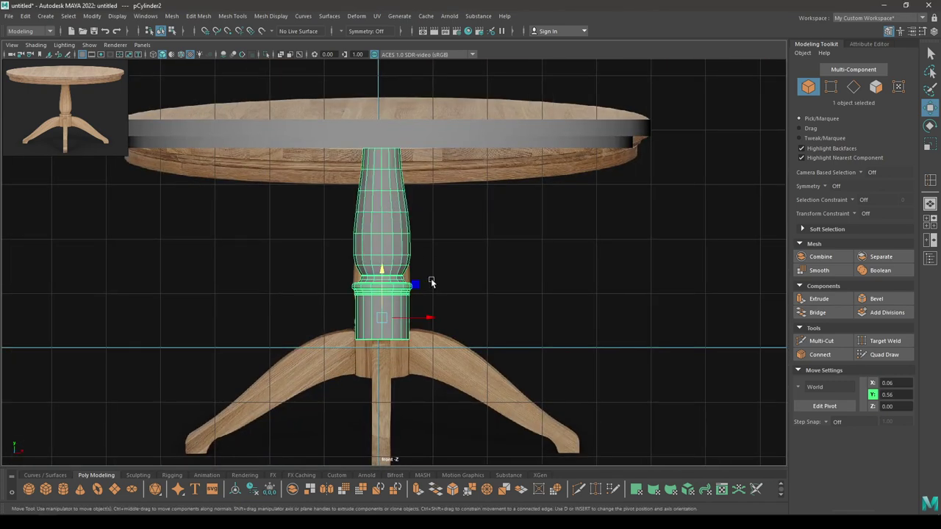
Try to stretch the column vertically in the front view, and undo the scaling
scroll(439, 324, "up", 1)
middle_click_drag(438, 326, 454, 274, "alt")
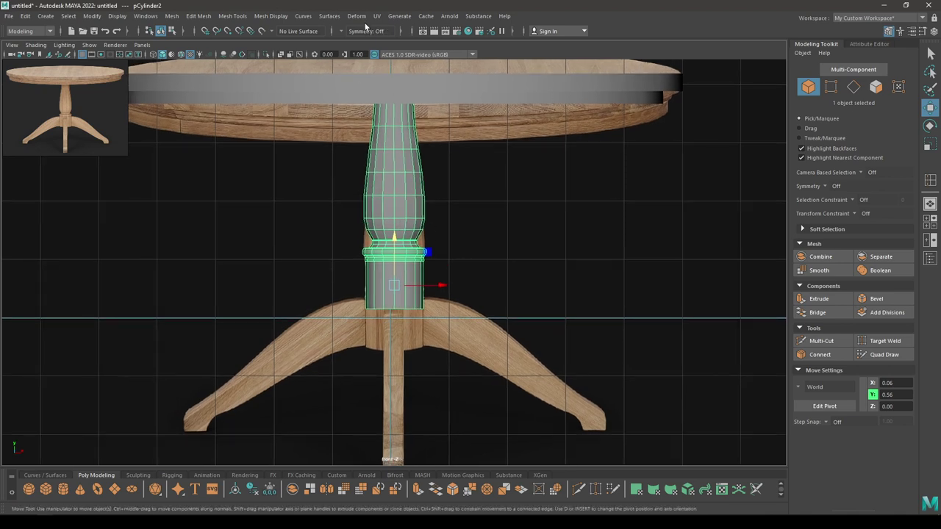
key("r")
left_click_drag(394, 238, 394, 230)
key("ctrl+z")
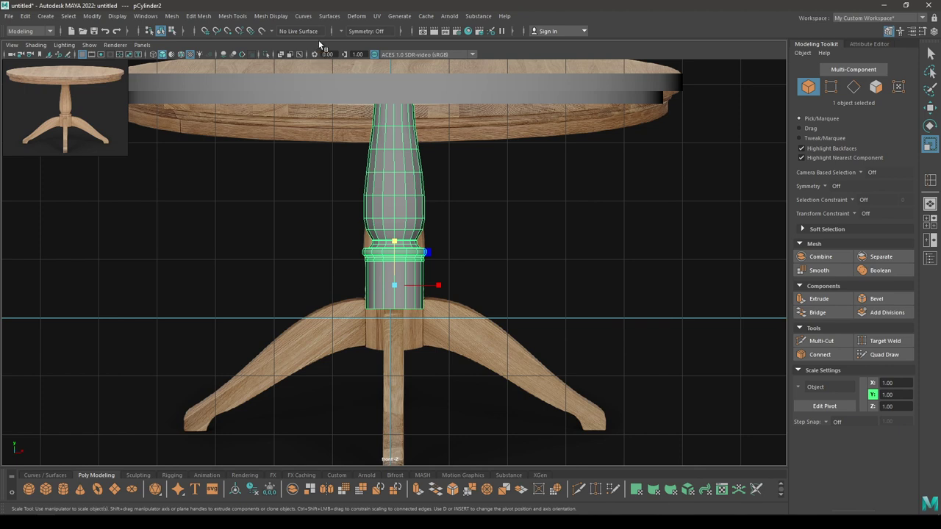
Add a lattice deformer to the column and set its T divisions to 2
left_click(357, 16)
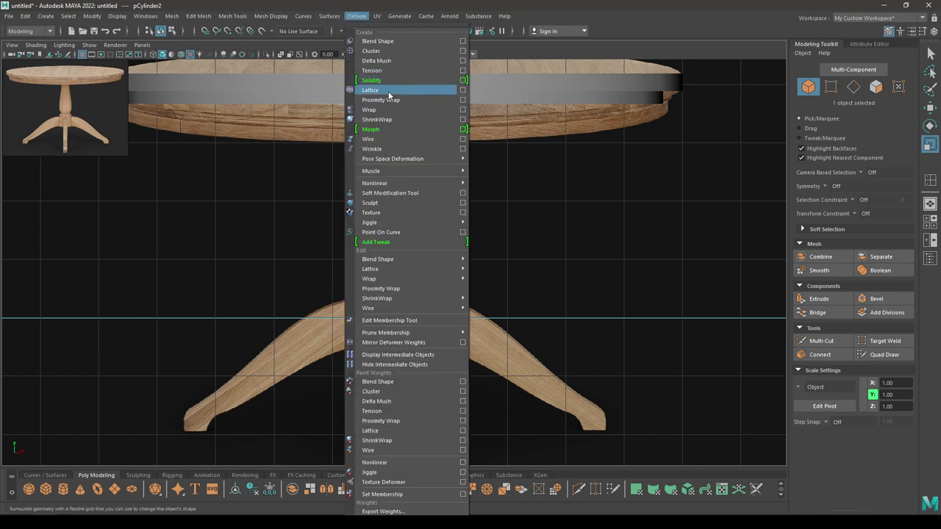
left_click(388, 91)
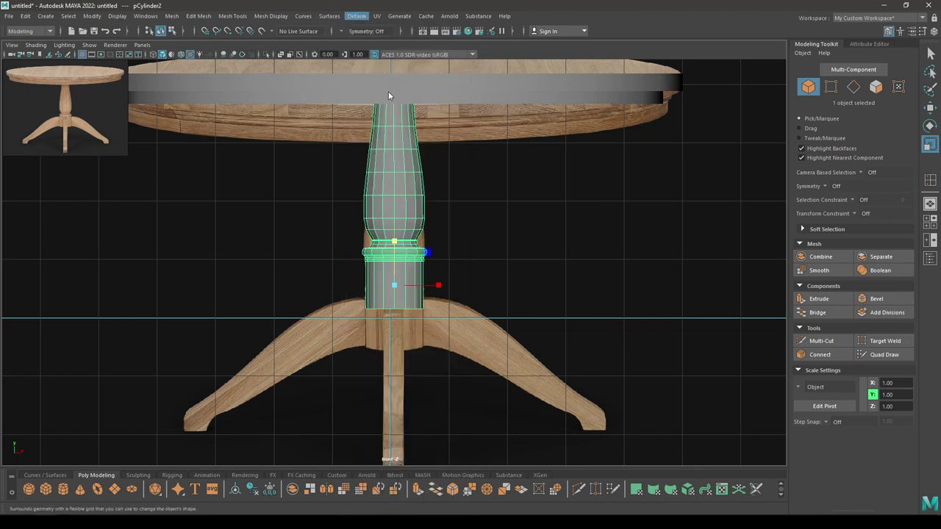
left_click(933, 33)
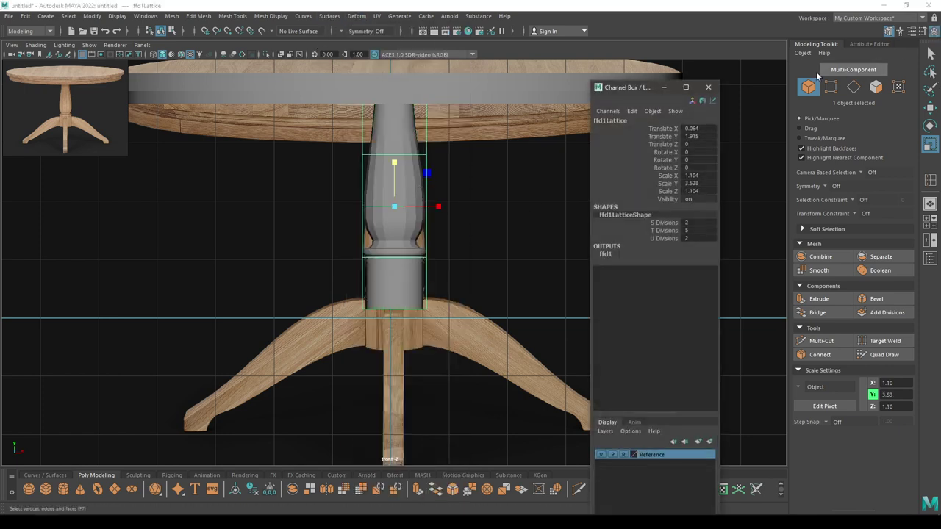
double_click(691, 230)
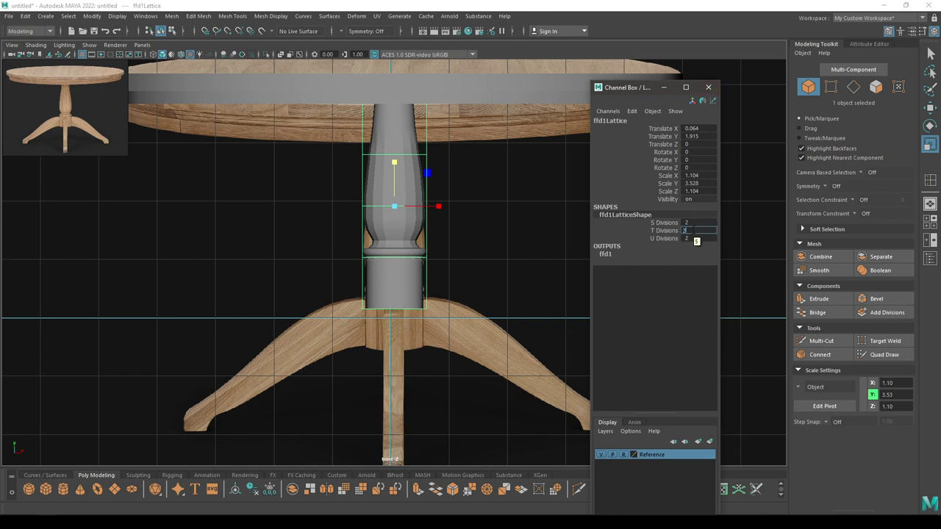
key("Return")
left_click(708, 86)
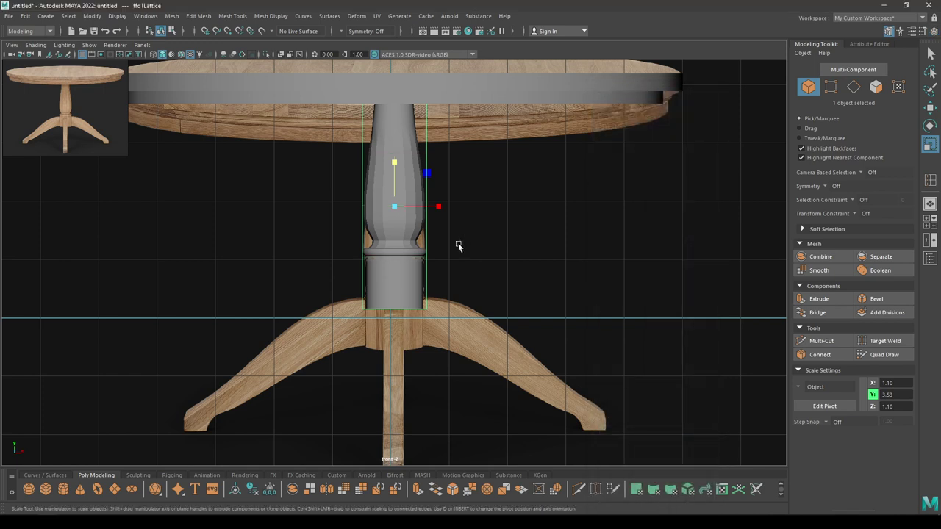
Move the lattice's lower points down in the front view to stretch the column to the base of the reference column
right_click_drag(567, 193, 548, 174)
left_click_drag(548, 174, 206, 357)
key("w")
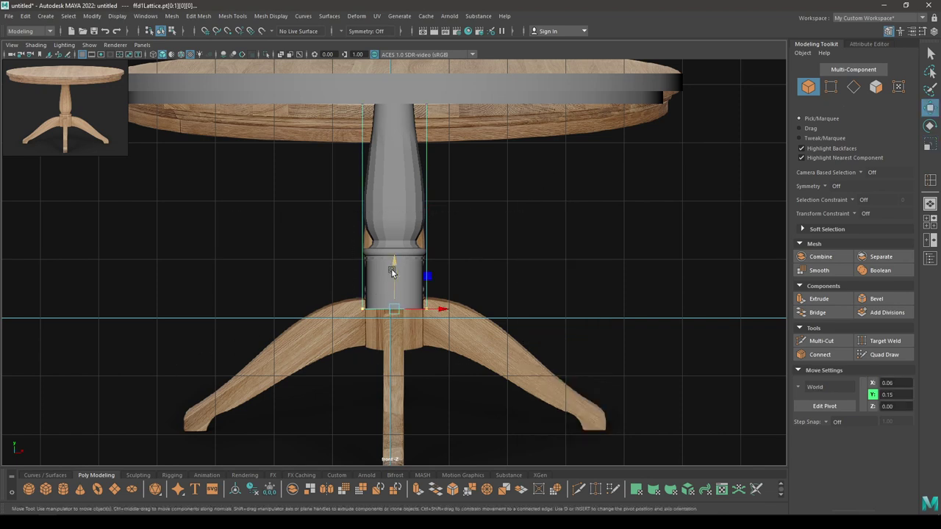
left_click_drag(391, 268, 392, 305)
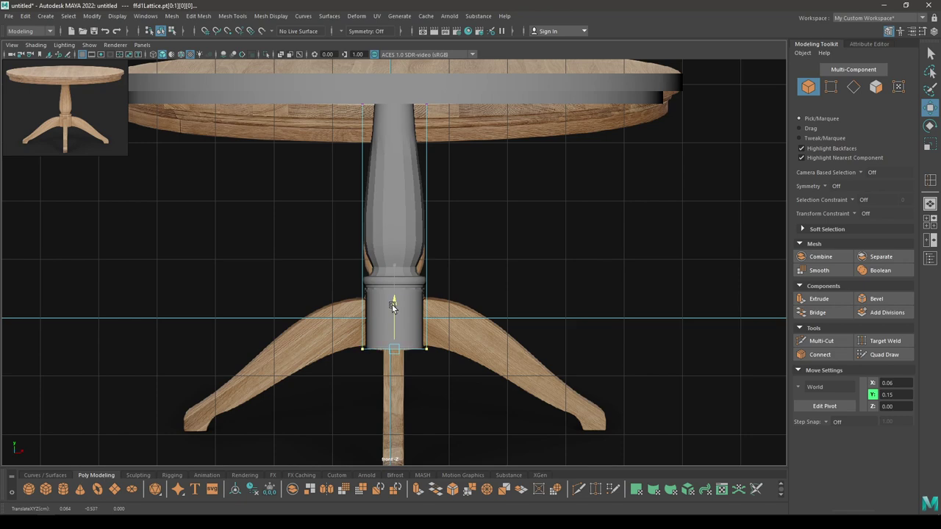
Return to object mode in the perspective view and delete the column's construction history to bake in the lattice stretch
key("space")
left_click_drag(403, 265, 403, 248)
left_click_drag(402, 248, 409, 294, "alt")
right_click_drag(409, 294, 432, 325, "alt")
left_click_drag(431, 326, 469, 320, "alt")
right_click_drag(431, 255, 482, 227)
left_click_drag(478, 234, 450, 294, "alt")
right_click_drag(450, 294, 463, 377, "alt")
left_click(427, 299)
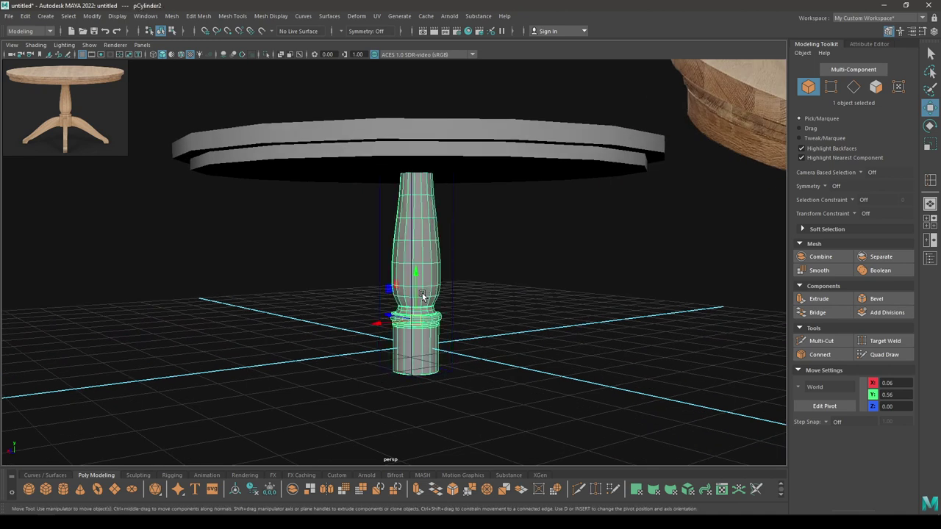
left_click(26, 18)
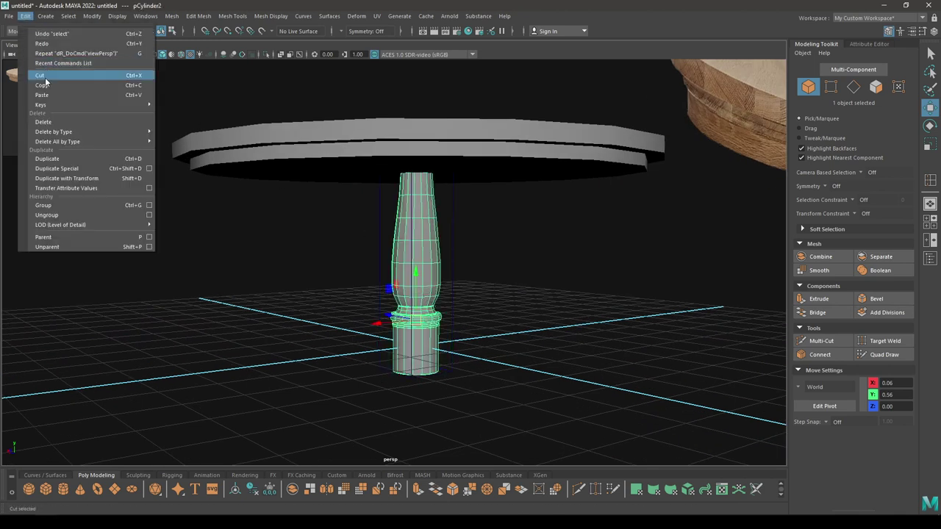
mouse_move(61, 127)
left_click(190, 130)
Examine the tabletop and the stretched column from below, from the side and from above
left_click_drag(208, 166, 423, 179, "alt")
left_click(307, 137)
left_click(302, 301)
left_click(424, 179)
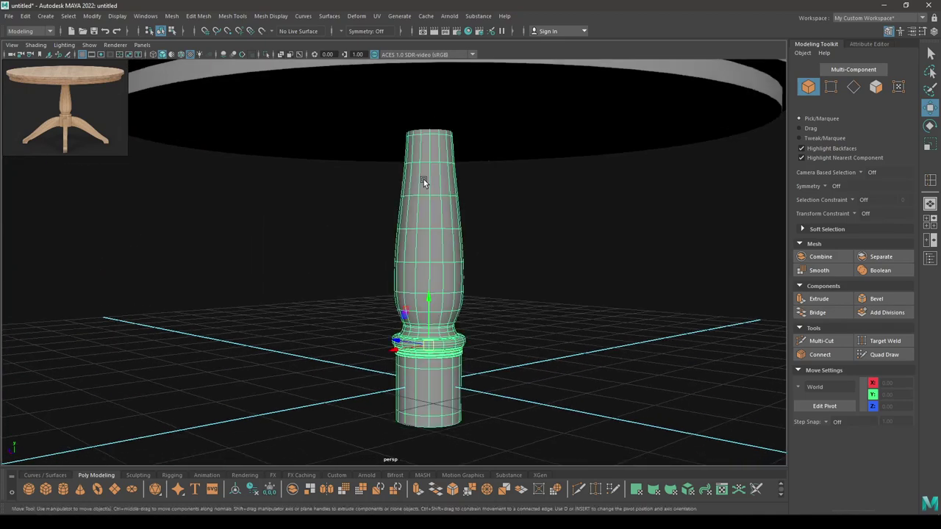
left_click_drag(427, 294, 432, 299)
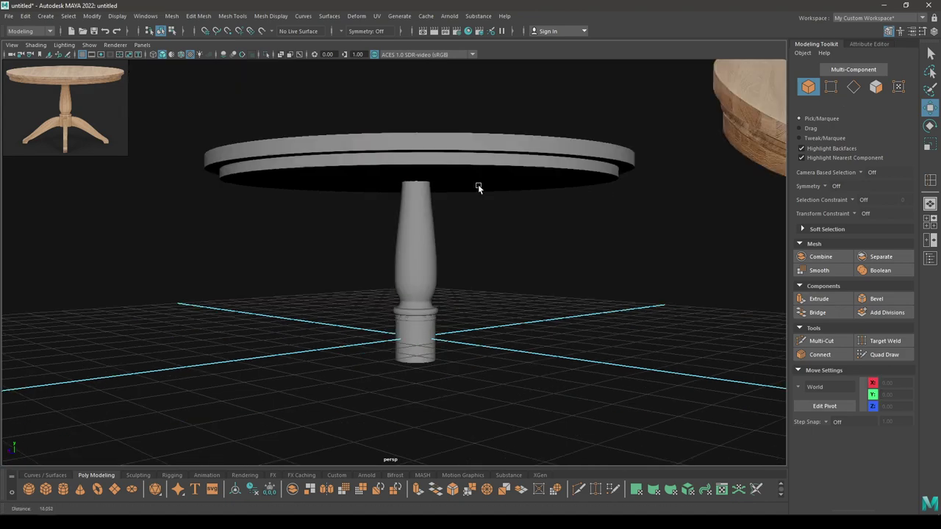
left_click_drag(477, 187, 423, 203, "alt")
right_click_drag(423, 203, 438, 372, "alt")
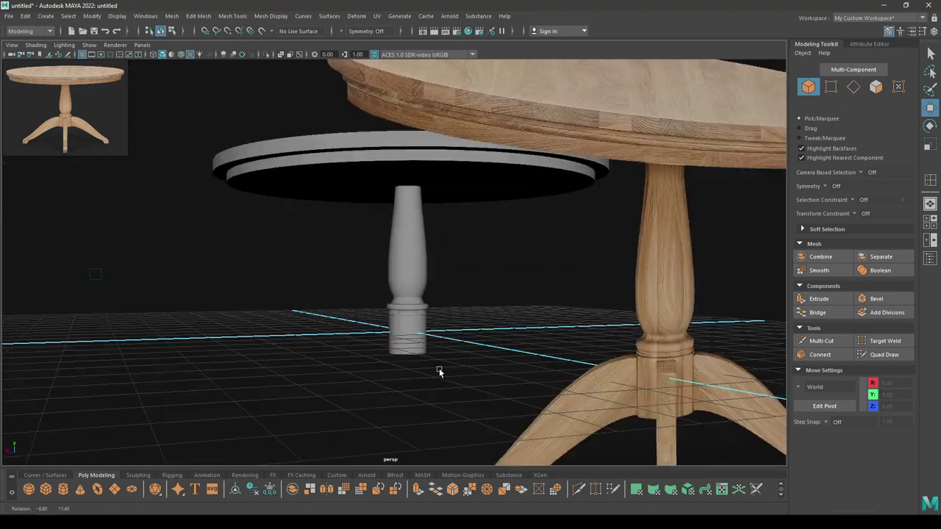
left_click_drag(439, 372, 466, 406, "alt")
right_click_drag(465, 403, 397, 336, "alt")
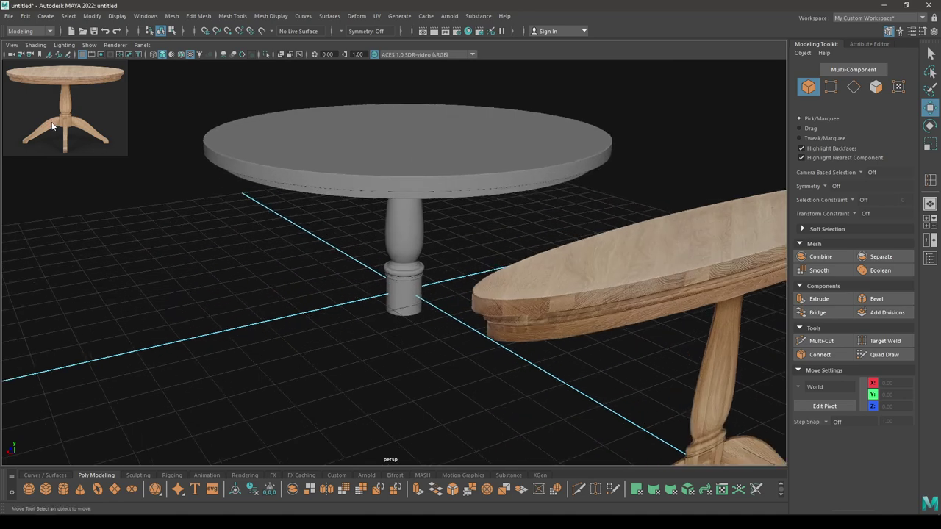
Compare the model with the reference table in perspective, examining the reference's legs and pedestal base
left_click_drag(540, 298, 449, 243, "alt")
right_click_drag(448, 242, 390, 175, "alt")
left_click_drag(391, 175, 450, 206, "alt")
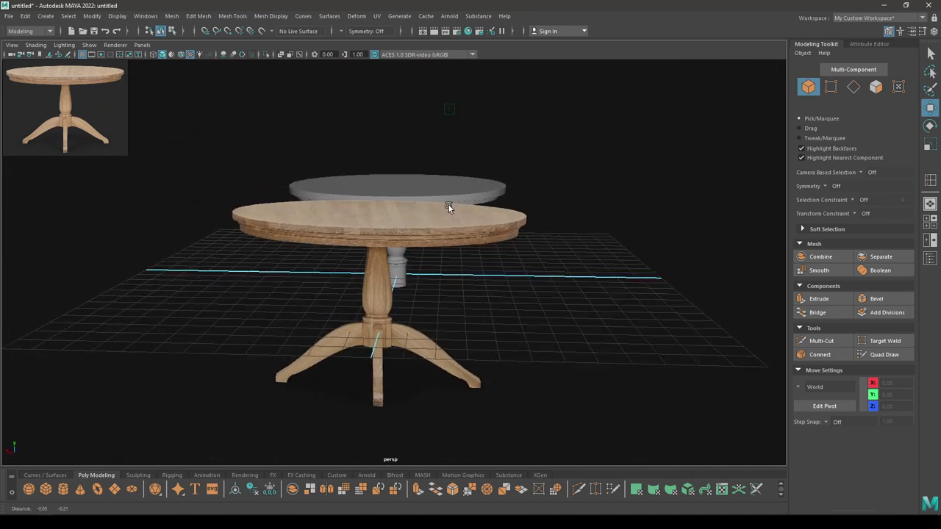
middle_click_drag(449, 206, 468, 140, "alt")
right_click_drag(292, 166, 377, 259, "alt")
middle_click_drag(377, 259, 400, 265, "alt")
left_click_drag(378, 273, 531, 263, "alt")
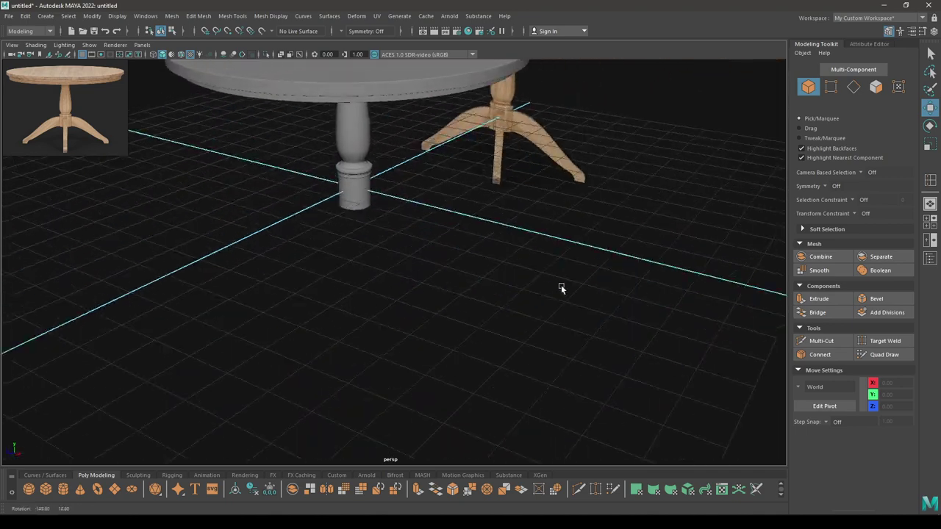
right_click_drag(503, 154, 424, 145, "alt")
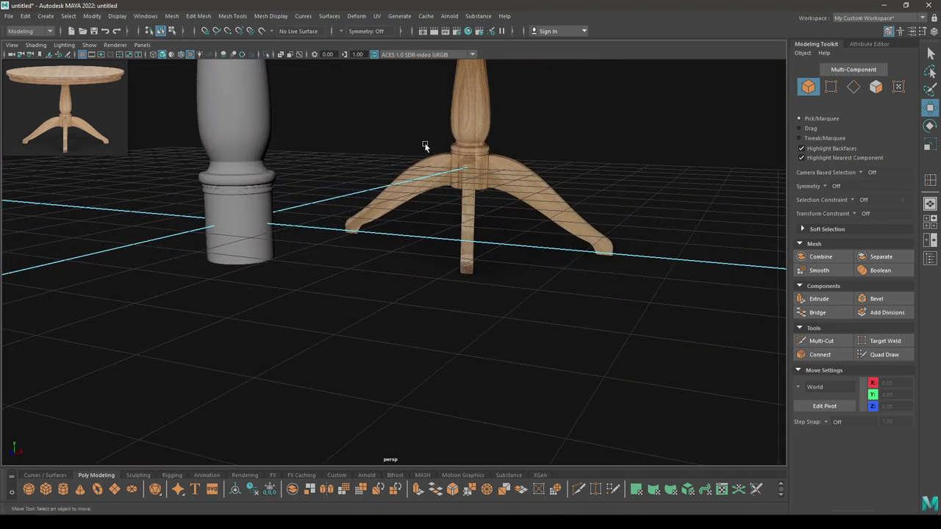
left_click_drag(364, 252, 470, 235, "alt")
right_click_drag(375, 281, 314, 56, "alt")
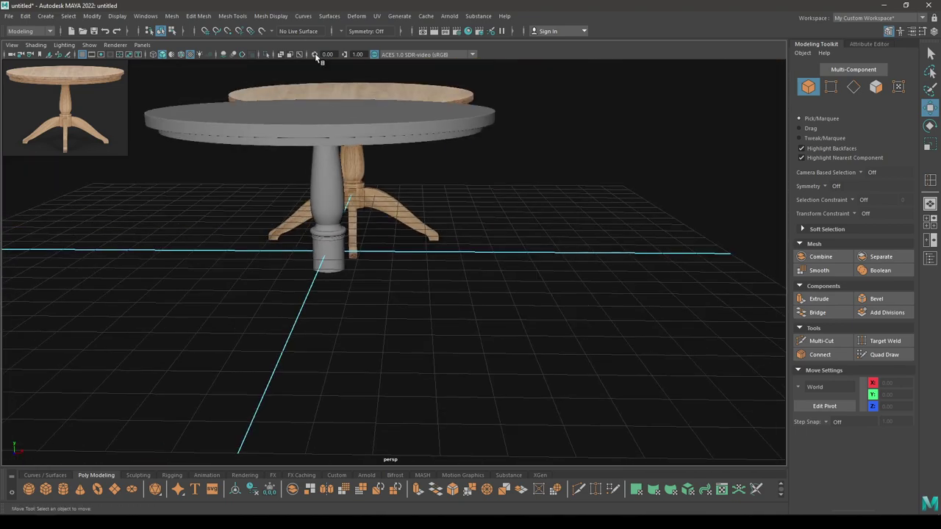
middle_click_drag(349, 221, 451, 213, "alt")
left_click_drag(449, 212, 491, 212, "alt")
In the front view, start the Create Polygon tool at the left reference leg's upper corner beside the column
key("space")
middle_click_drag(490, 212, 510, 145, "alt")
right_click_drag(480, 167, 434, 298, "alt")
middle_click_drag(434, 300, 441, 256, "alt")
middle_click_drag(342, 214, 388, 202, "alt")
right_click_drag(389, 203, 443, 259, "alt")
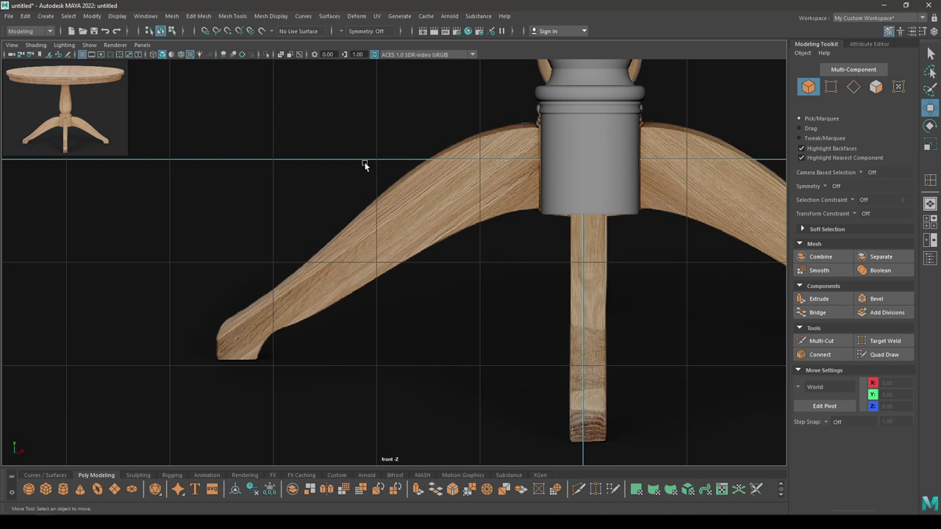
right_click_drag(365, 165, 377, 218, "alt")
middle_click_drag(378, 217, 340, 222, "alt")
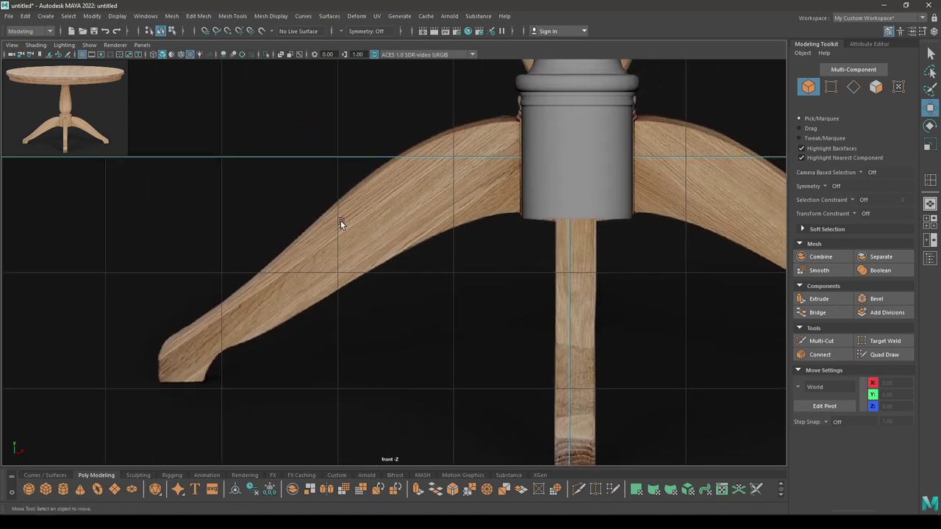
mouse_move(344, 172)
right_mouse_down("shift")
mouse_move(340, 151)
mouse_move(343, 174)
right_mouse_up("shift")
middle_click_drag(343, 173, 405, 174, "alt")
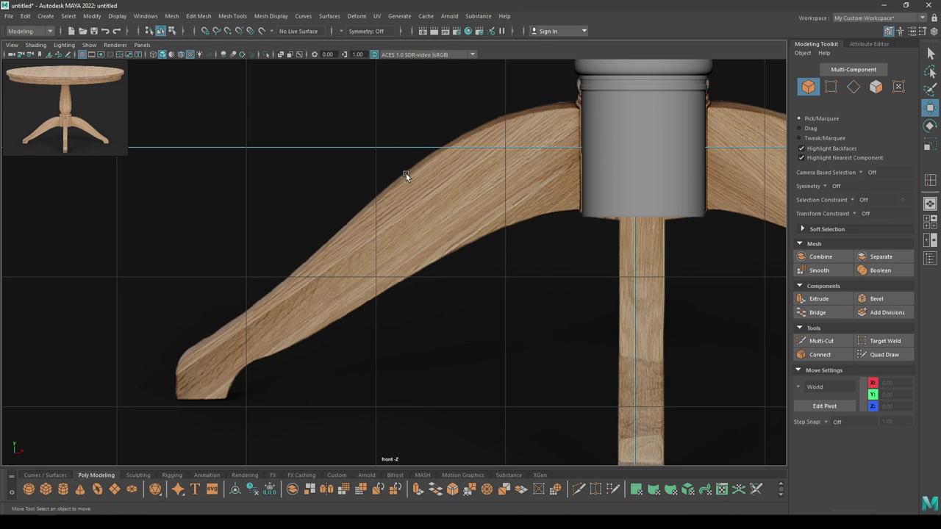
right_click_drag(405, 174, 396, 150, "shift")
scroll(258, 312, "down", 2)
scroll(467, 215, "up", 1)
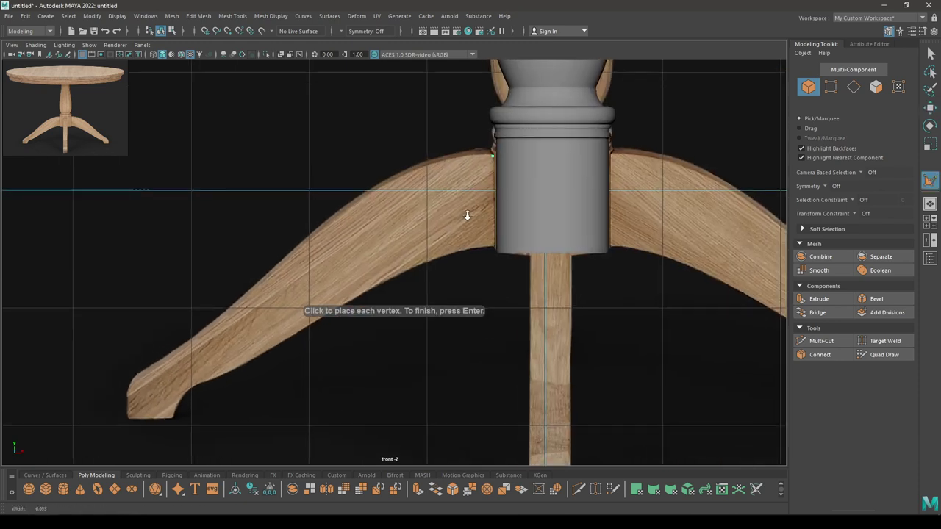
scroll(466, 215, "up", 1)
Trace the left leg's curved upper edge with polygon points from the column down to just above the foot
left_click(443, 159)
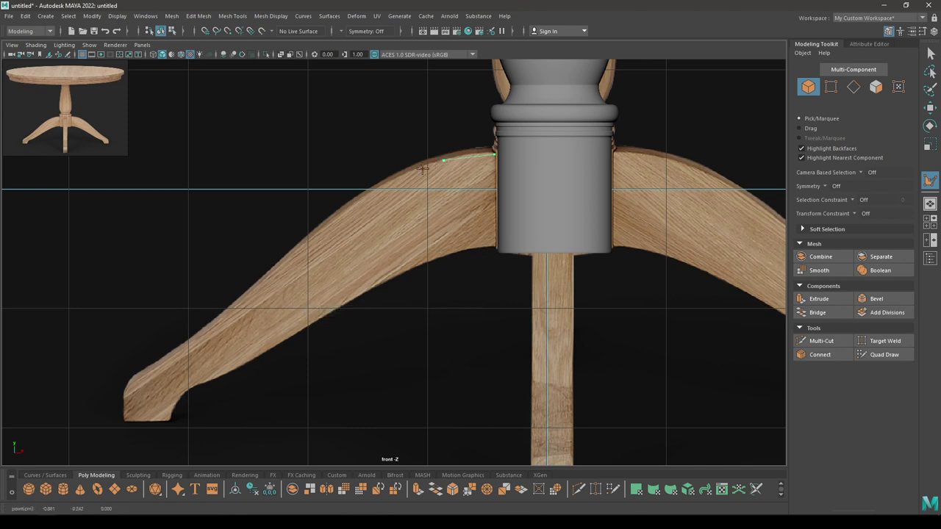
left_click(392, 178)
left_click(339, 214)
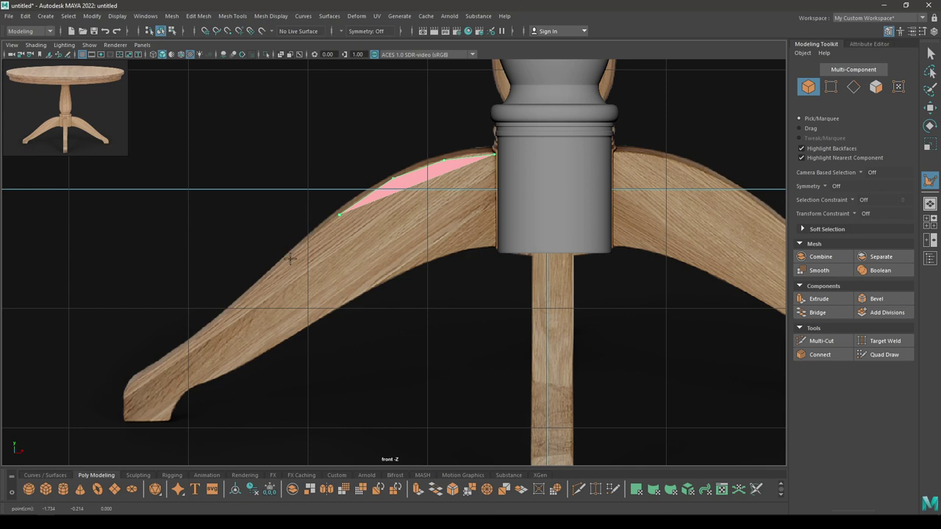
left_click(283, 261)
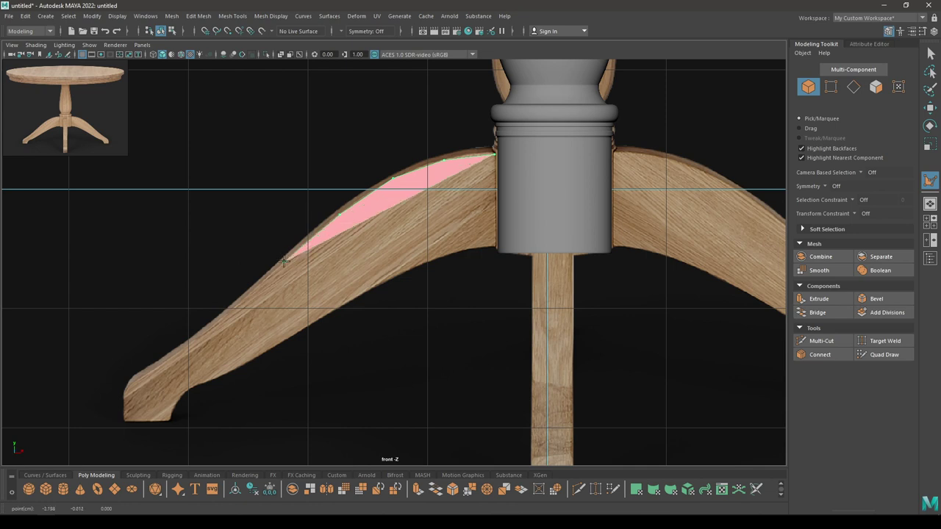
left_click(245, 297)
scroll(419, 245, "up", 3)
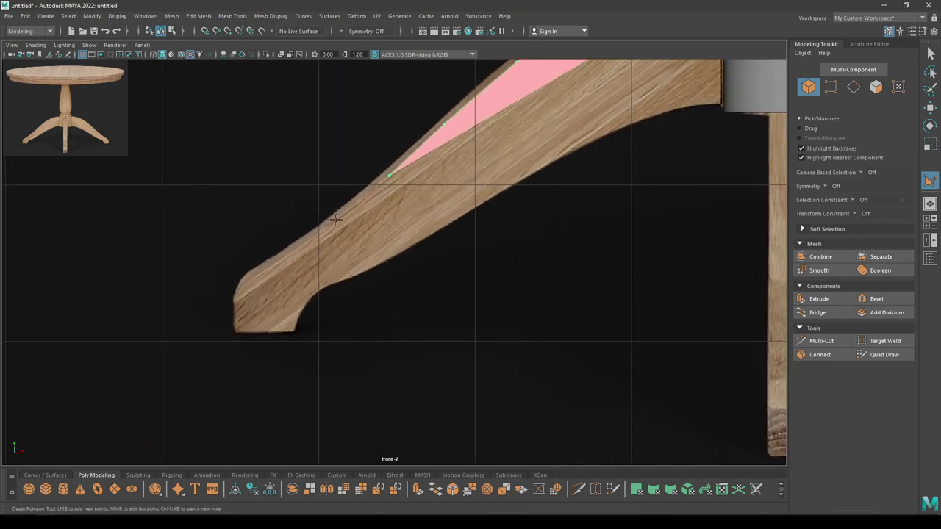
left_click(336, 220)
left_click(282, 260)
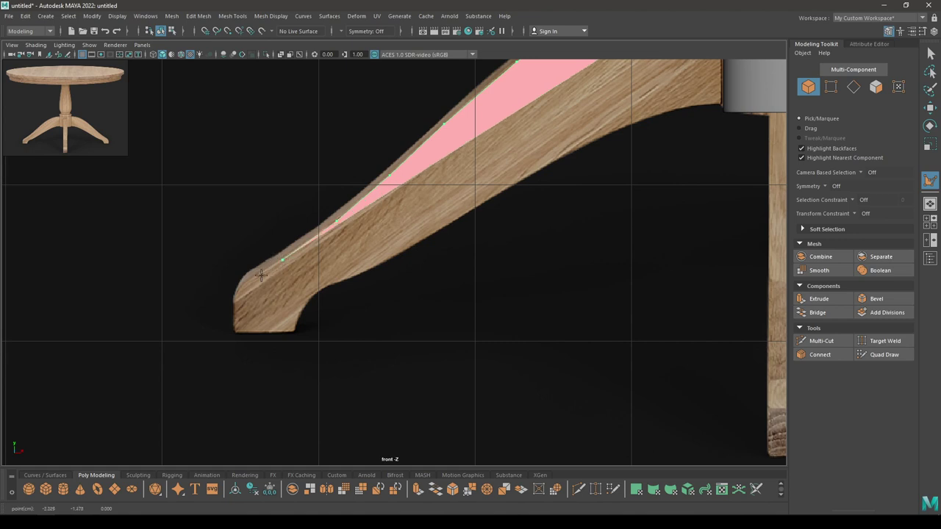
Continue the polygon around the foot's rounded front and along its flat underside
left_click(252, 277)
left_click(236, 291)
left_click(234, 302)
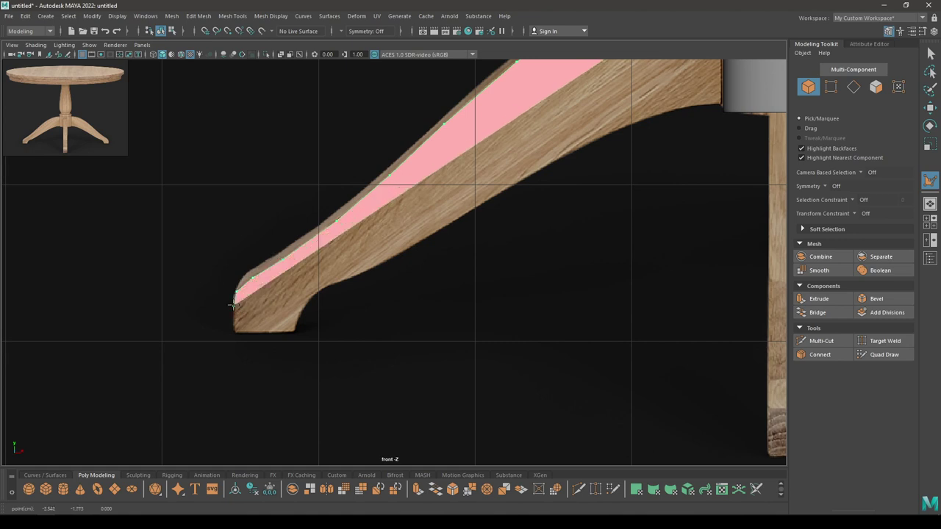
left_click(234, 329)
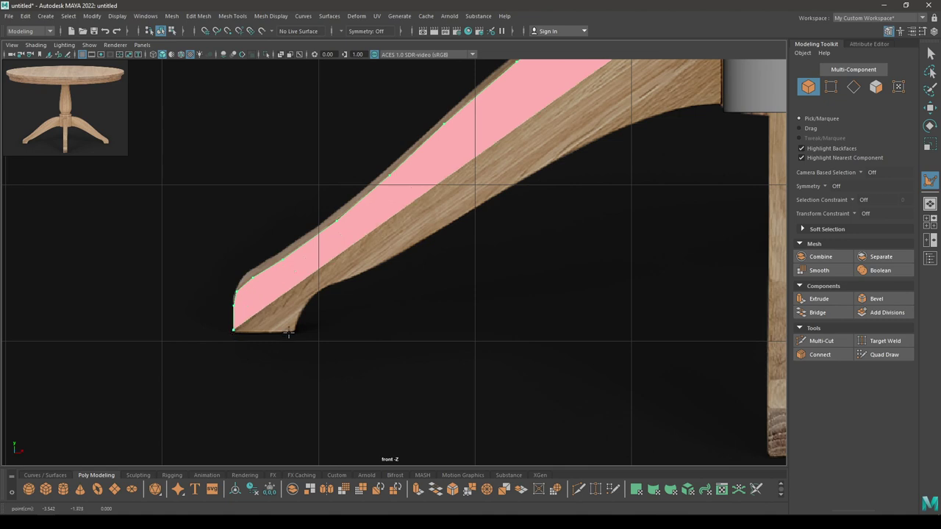
left_click(291, 330)
Switch to wireframe display, trace the leg's lower edge back up to the column and complete the polygon
key("4")
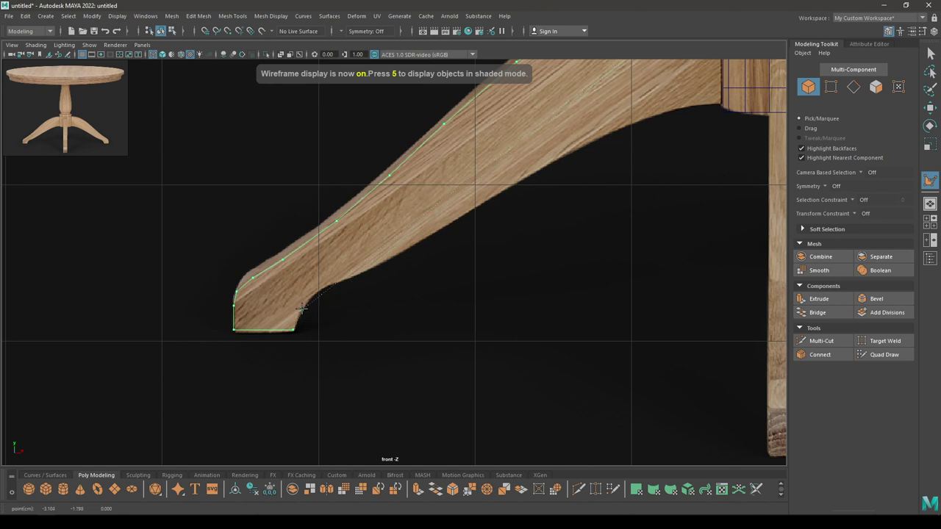
left_click(315, 292)
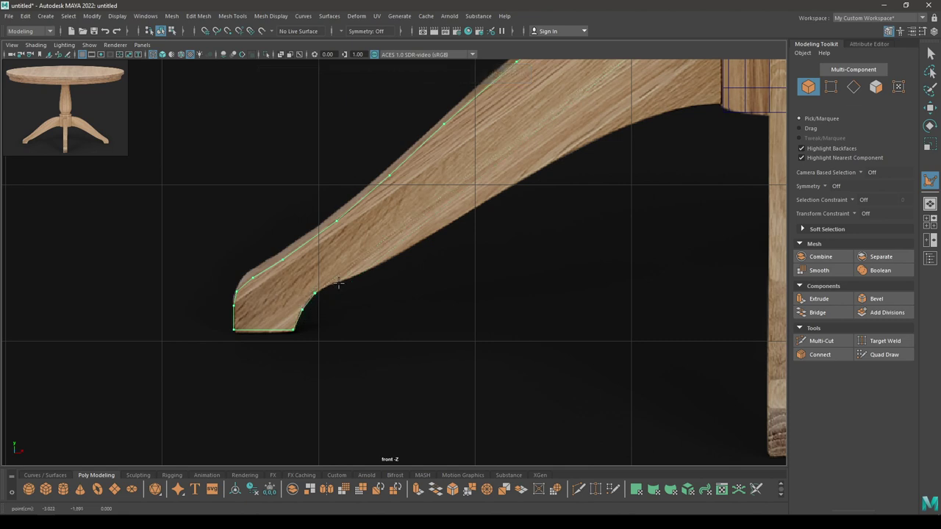
middle_click_drag(395, 262, 349, 305, "alt")
left_click(378, 274)
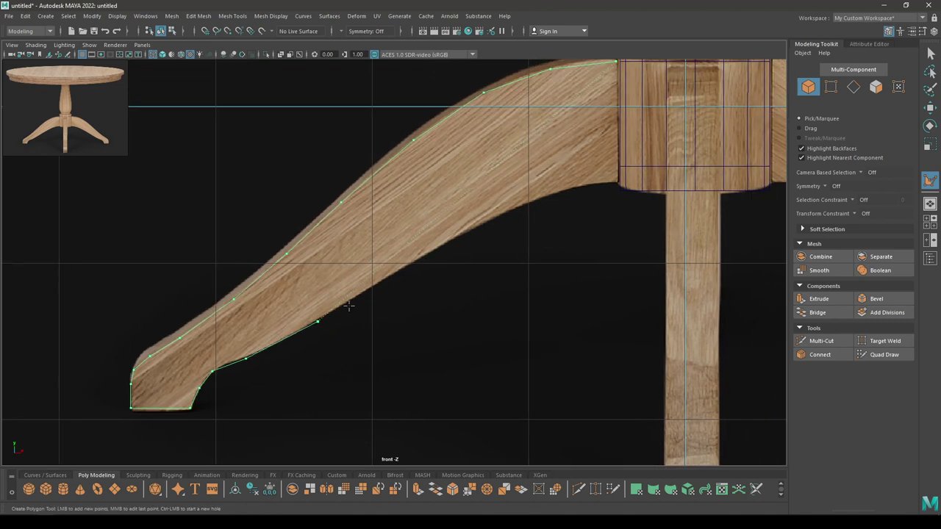
left_click(388, 277)
middle_click_drag(416, 262, 361, 297, "alt")
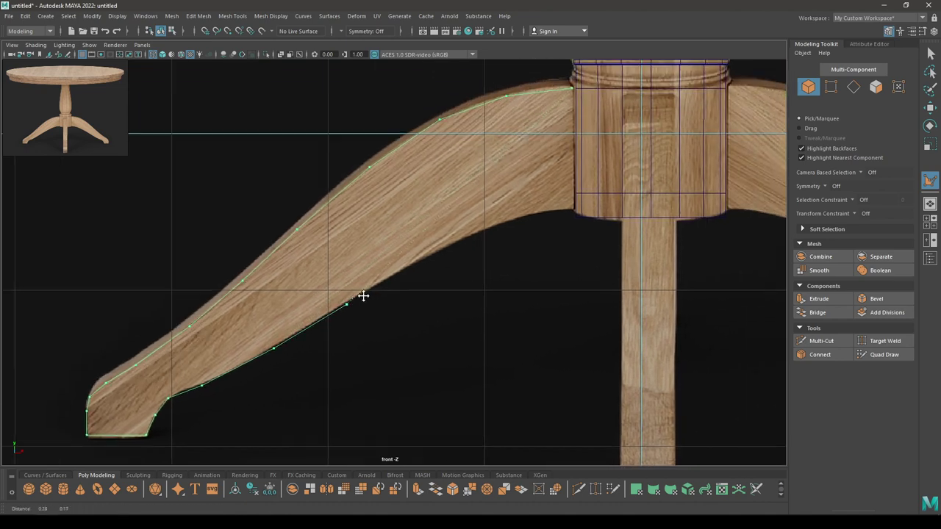
left_click(409, 267)
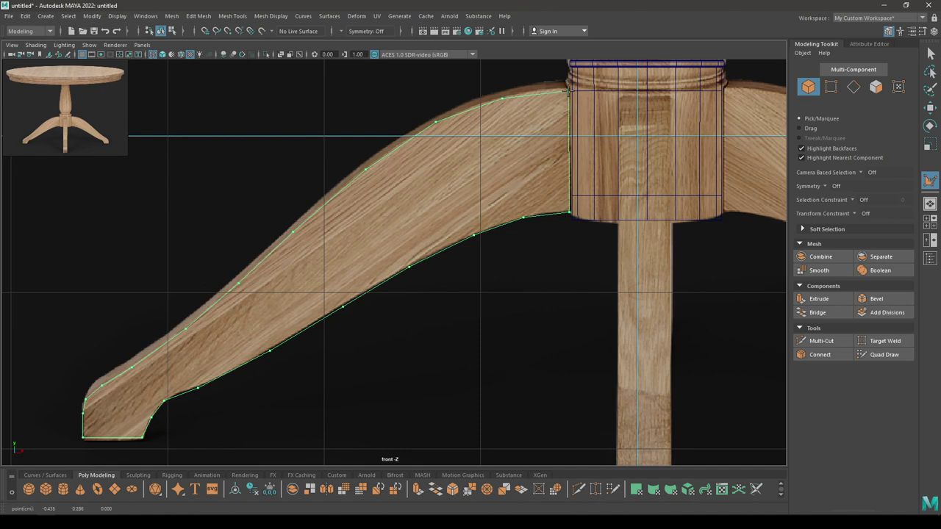
key("Return")
key("w")
Nudge the leg outline's upper corner vertex beside the column to X -0.43, Y 0.30
scroll(372, 265, "up", 5)
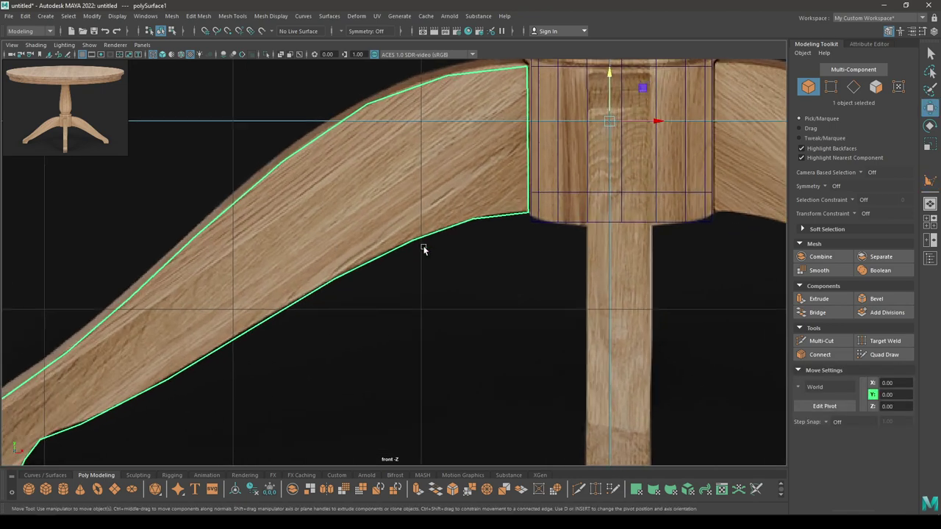
middle_click_drag(423, 250, 435, 302, "alt")
right_click_drag(461, 202, 413, 205)
middle_click_drag(519, 152, 375, 333, "alt")
scroll(379, 345, "up", 5)
middle_click_drag(389, 458, 459, 336, "alt")
scroll(459, 336, "up", 3)
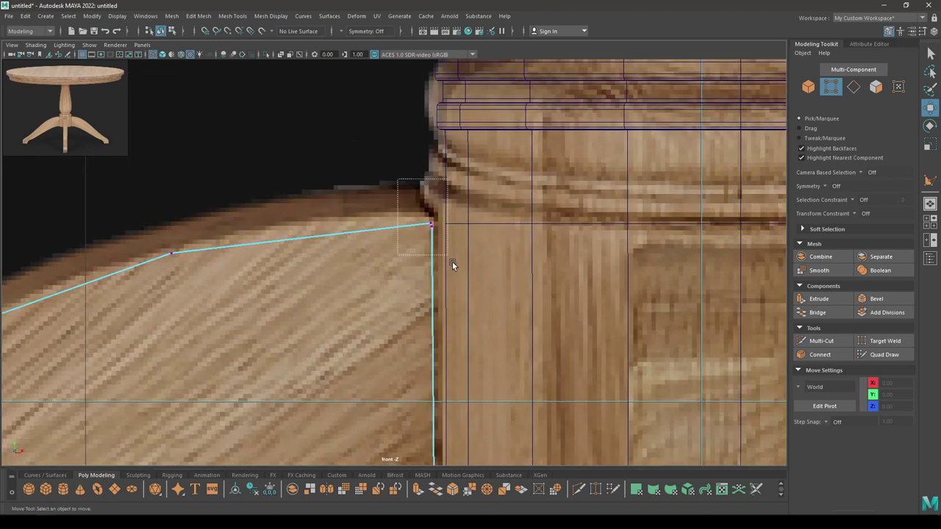
left_click_drag(452, 261, 411, 213)
right_click_drag(373, 224, 371, 166, "shift")
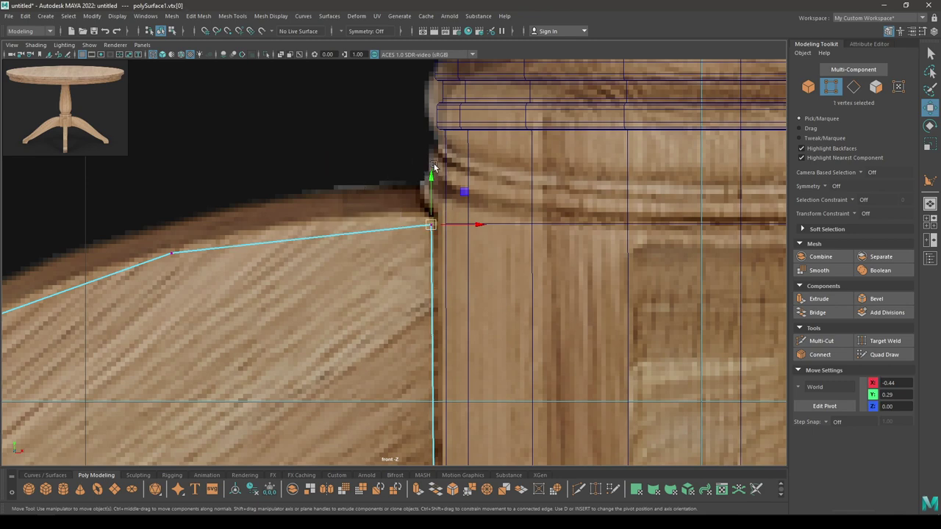
left_click_drag(431, 164, 431, 162)
left_click_drag(458, 219, 461, 219)
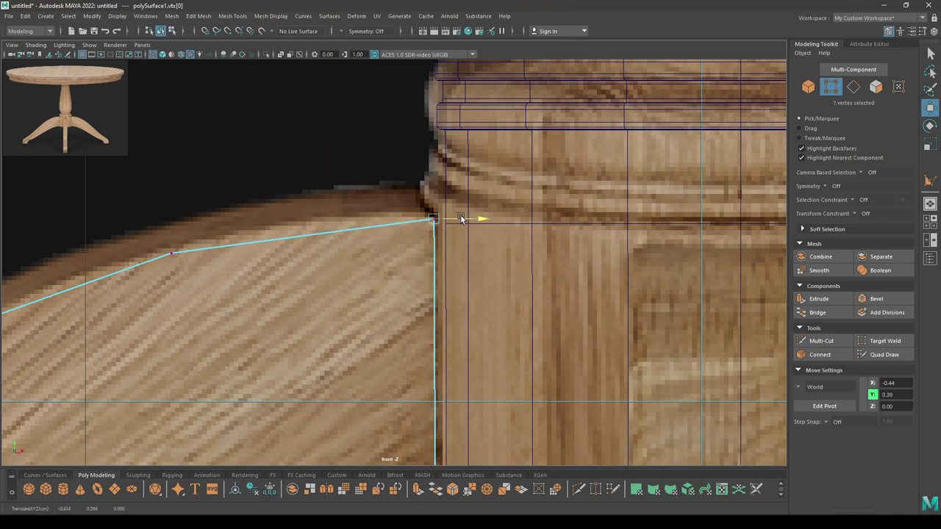
Raise the lower-edge vertex where the foot's inner curve meets the leg to X -3.02, Y -1.68
scroll(445, 273, "down", 6)
scroll(449, 343, "up", 5)
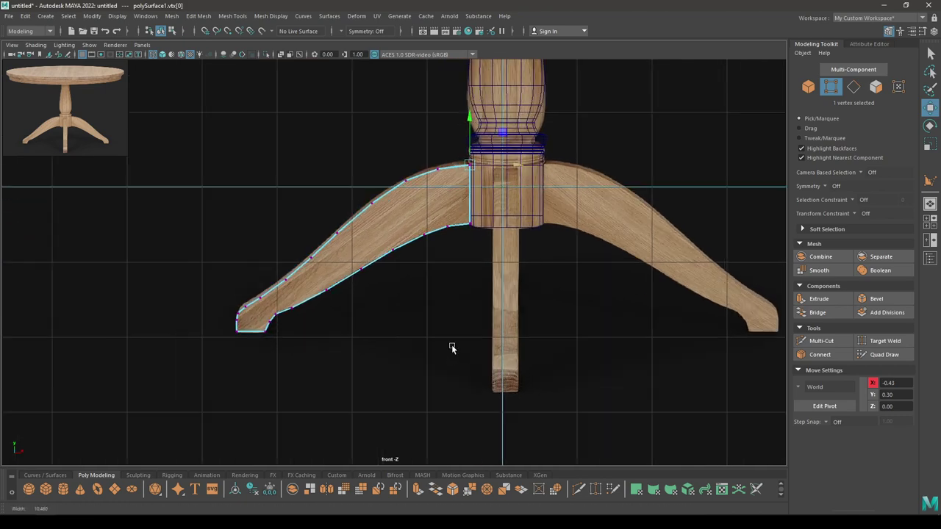
middle_click_drag(523, 294, 527, 285, "alt")
scroll(527, 366, "up", 1)
middle_click_drag(527, 368, 391, 413, "alt")
middle_click_drag(247, 405, 328, 327, "alt")
scroll(296, 414, "up", 1)
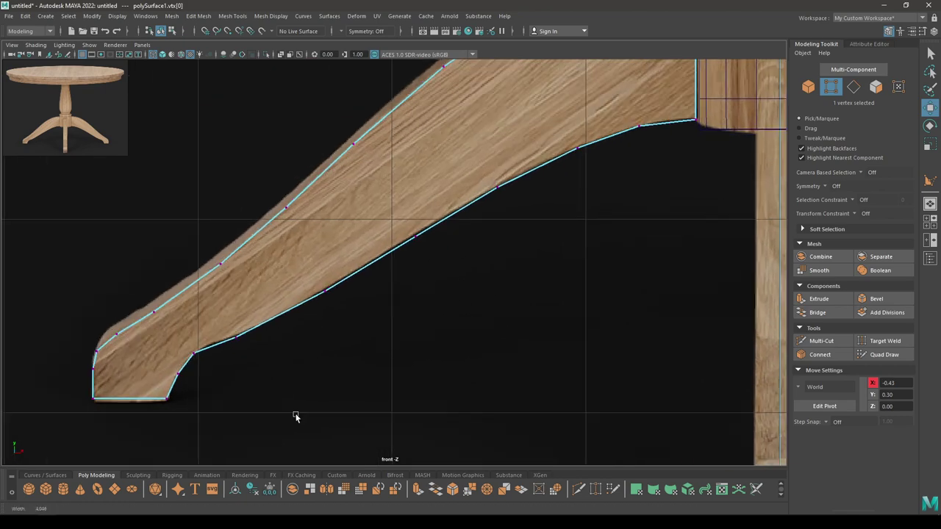
scroll(294, 414, "up", 2)
left_click(147, 373)
left_click_drag(150, 379, 150, 374)
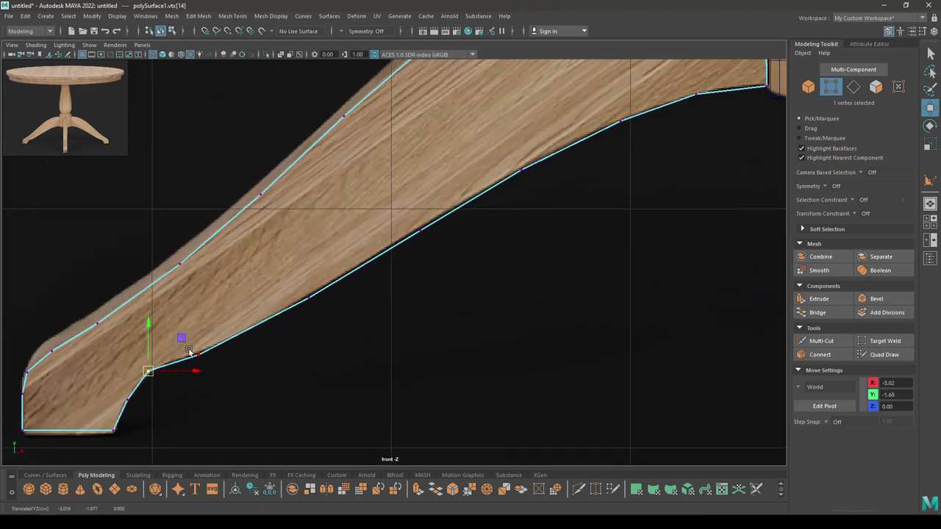
Fine-tune the next vertex along the leg's lower edge above the foot to follow the reference outline
left_click_drag(180, 345, 213, 363)
key("ctrl+z")
left_click(198, 355)
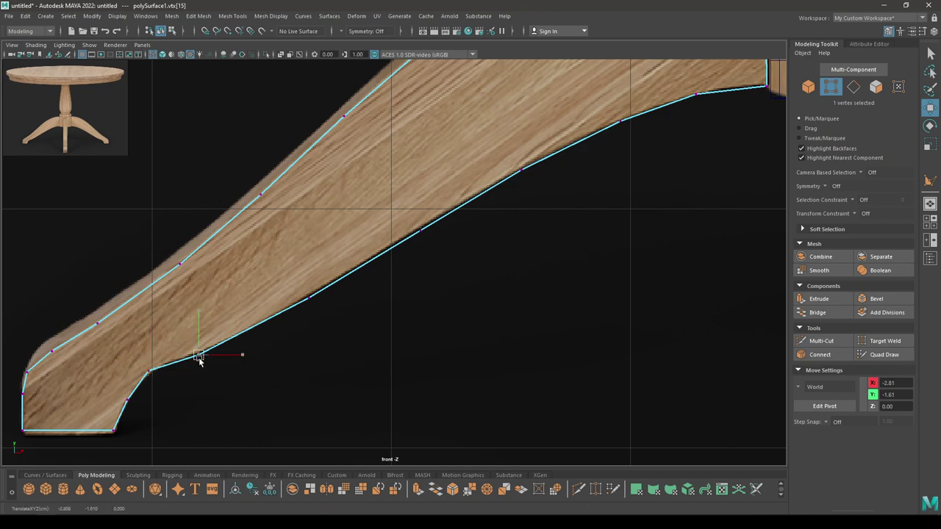
middle_click_drag(199, 357, 196, 360)
left_click(149, 372)
scroll(220, 432, "up", 1)
middle_click_drag(219, 432, 245, 461, "alt")
scroll(294, 375, "down", 6)
middle_click_drag(310, 359, 288, 366, "alt")
scroll(411, 279, "up", 3)
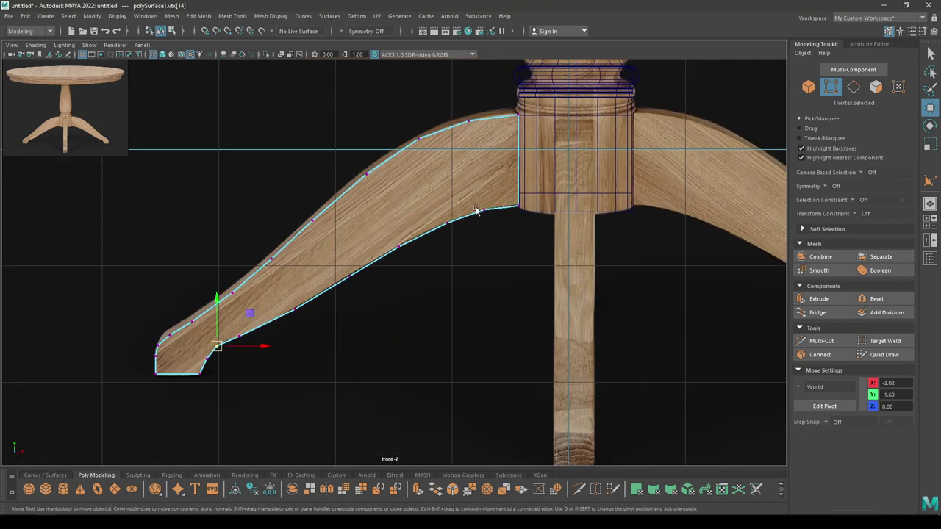
Connect the first upper and lower vertex pair next to the column with an edge across the leg
middle_click_drag(461, 170, 400, 262, "alt")
right_click_drag(373, 206, 331, 206)
left_click_drag(391, 182, 436, 327)
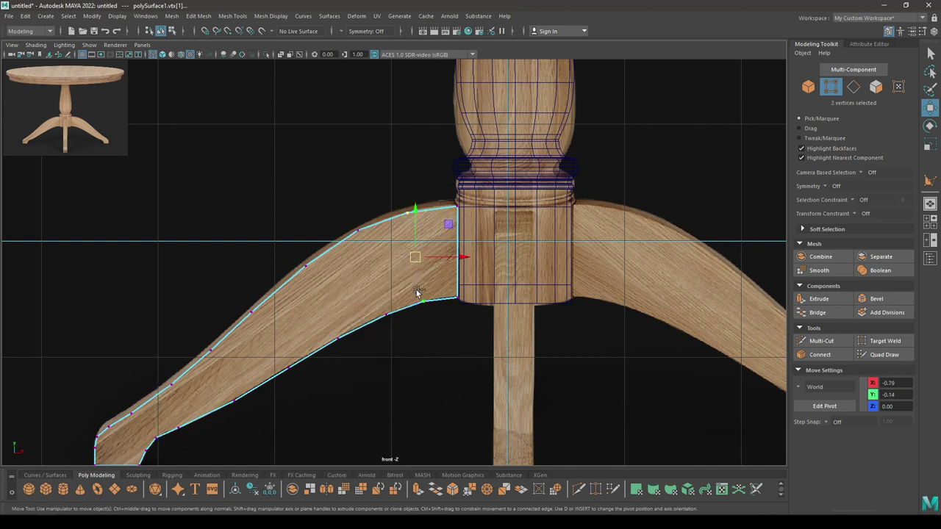
right_click(397, 234, "shift")
right_click_drag(398, 234, 398, 293, "shift")
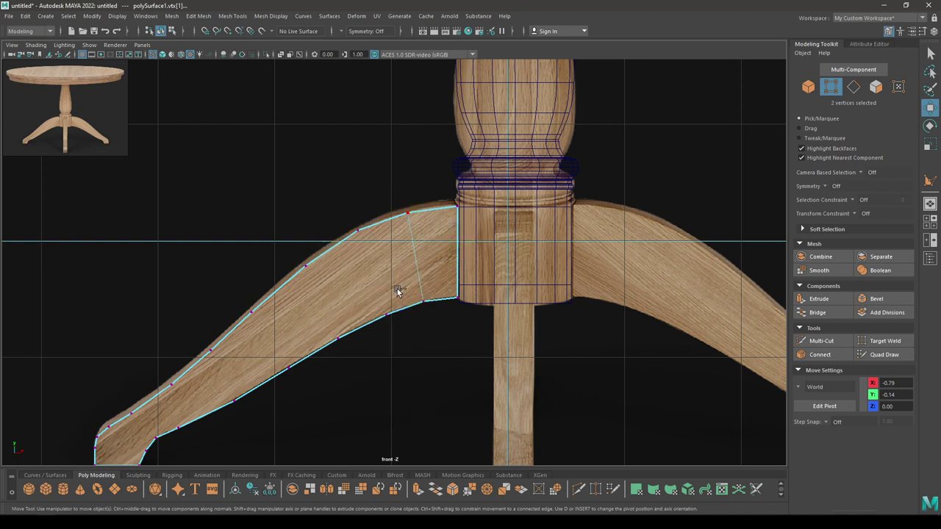
Connect the second and third vertex pairs from the column with edges across the leg
left_click_drag(351, 236, 369, 248)
left_click_drag(368, 302, 399, 344, "shift")
key("f")
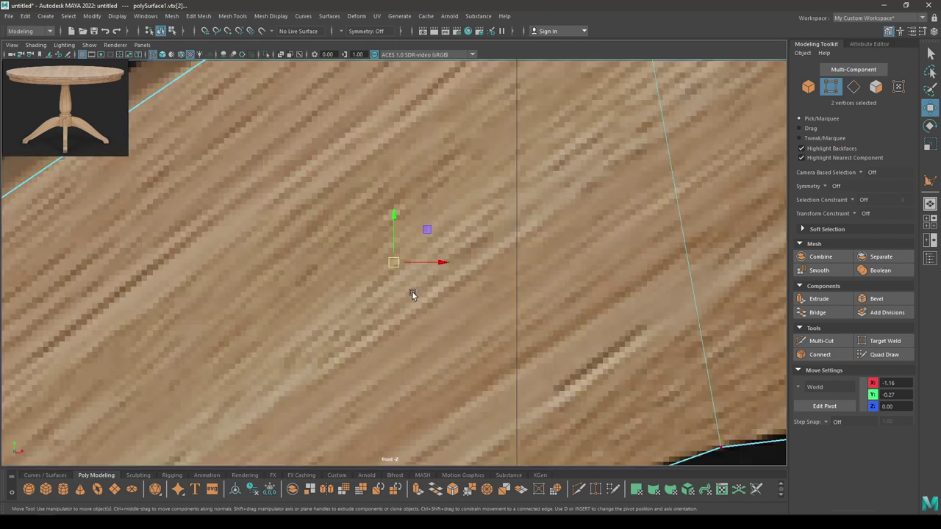
right_click_drag(412, 291, 449, 451, "alt")
scroll(422, 384, "up", 3)
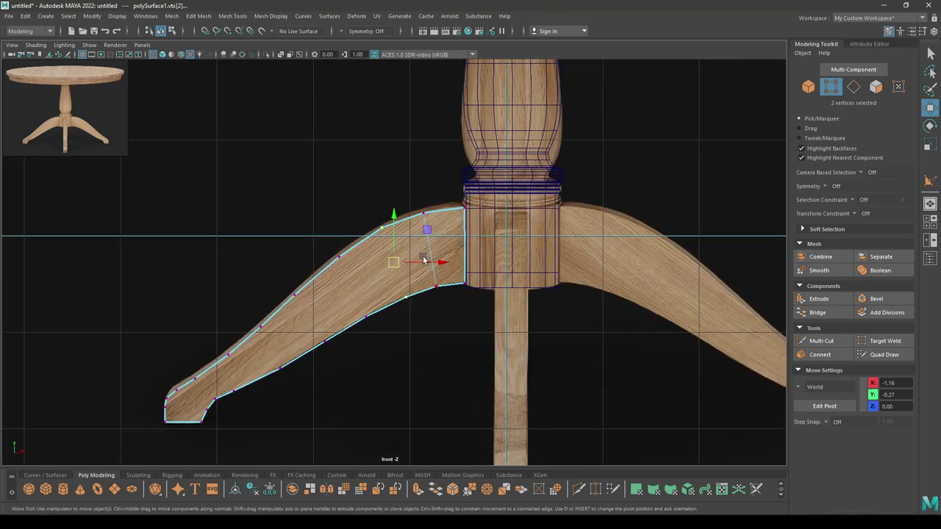
left_click(329, 248)
left_click_drag(356, 289, 364, 301)
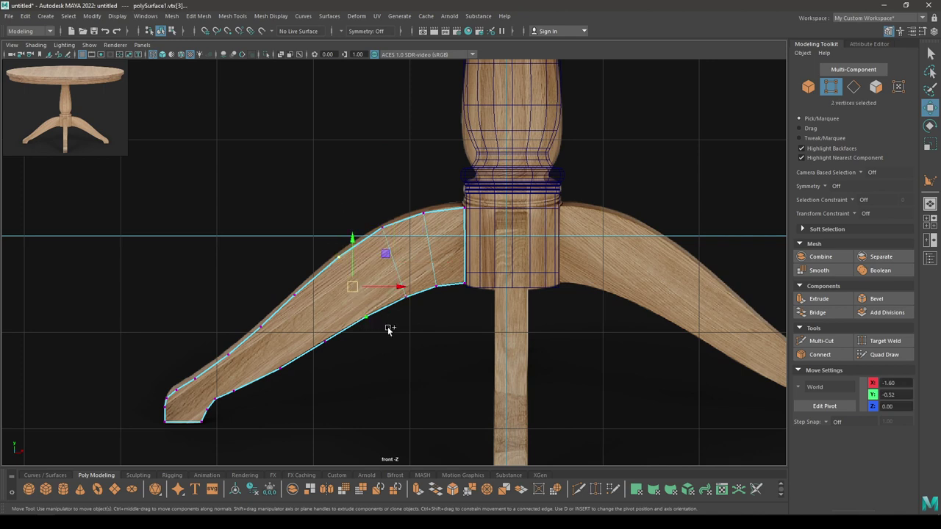
left_click(369, 346)
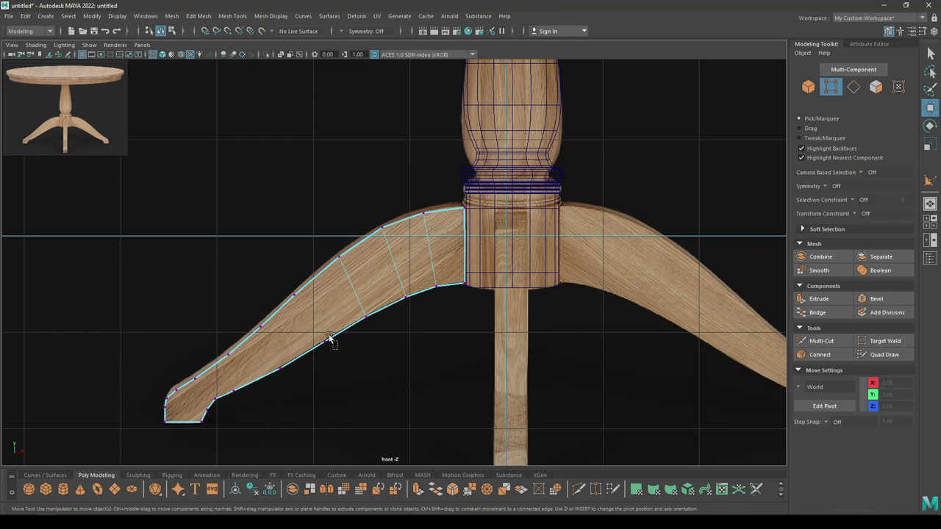
Connect the next three opposite vertex pairs down the leg until just above the foot
left_click_drag(330, 338, 290, 272)
left_click(292, 375)
left_click_drag(243, 402, 225, 340)
key("g")
middle_click_drag(251, 364, 295, 248, "alt")
right_click_drag(295, 247, 333, 390, "alt")
middle_click_drag(214, 328, 321, 327, "alt")
right_click_drag(321, 327, 305, 341, "alt")
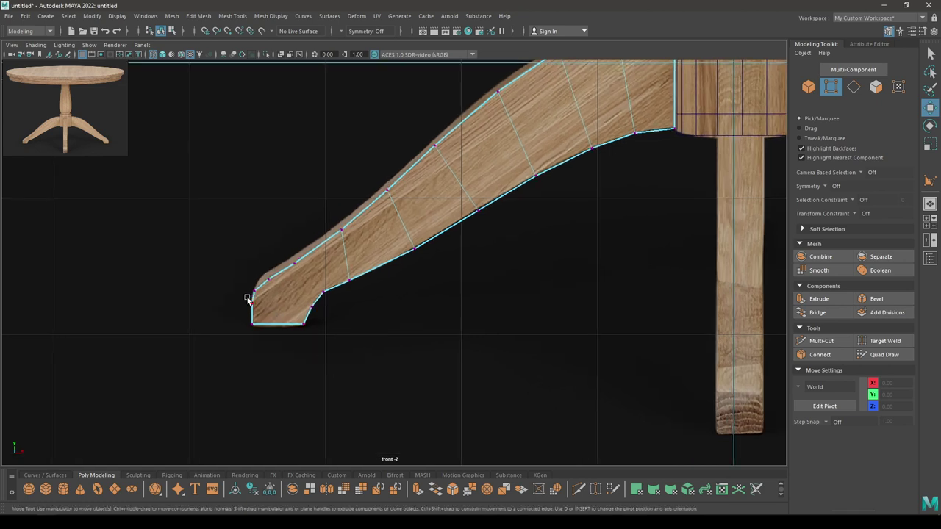
Connect two more vertex pairs, one across the foot and one across the ankle at the inner corner
left_click(250, 299)
left_click(312, 311, "shift")
key("g")
left_click(285, 270)
left_click(276, 289)
scroll(311, 372, "up", 4)
middle_click_drag(311, 372, 438, 315, "alt")
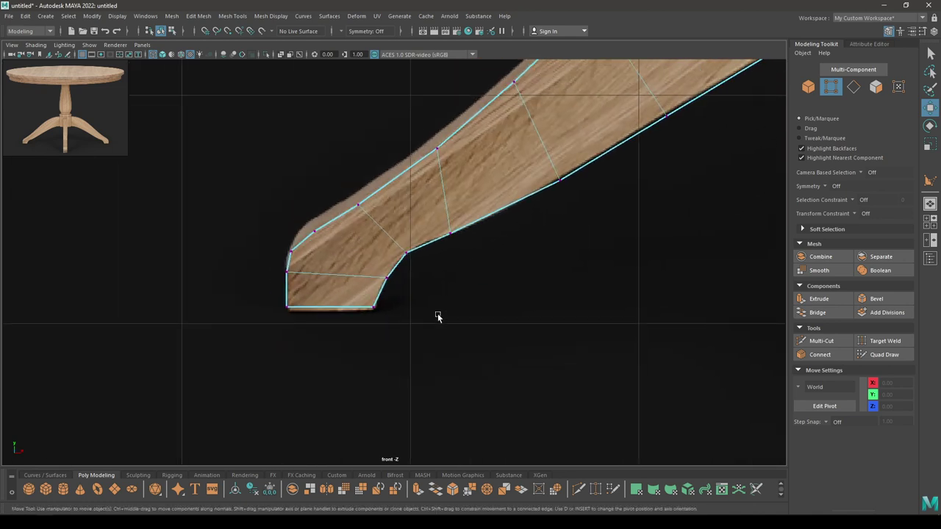
Remove the extra vertex on the foot's rounded front and move the remaining one to X -3.47, Y -1.62
scroll(361, 347, "up", 3)
middle_click_drag(361, 347, 397, 342, "alt")
left_click_drag(316, 206, 333, 233)
left_click_drag(275, 228, 320, 261)
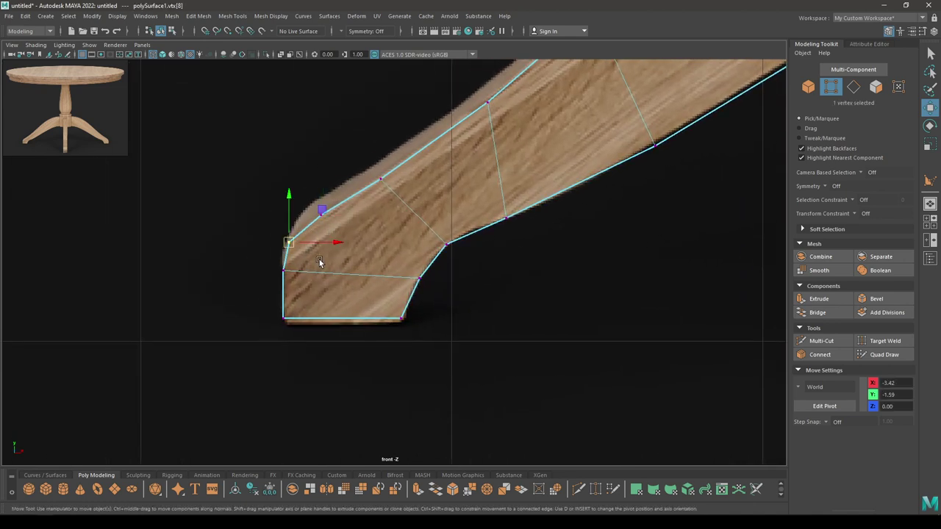
left_click_drag(349, 194, 312, 229)
scroll(369, 318, "up", 2)
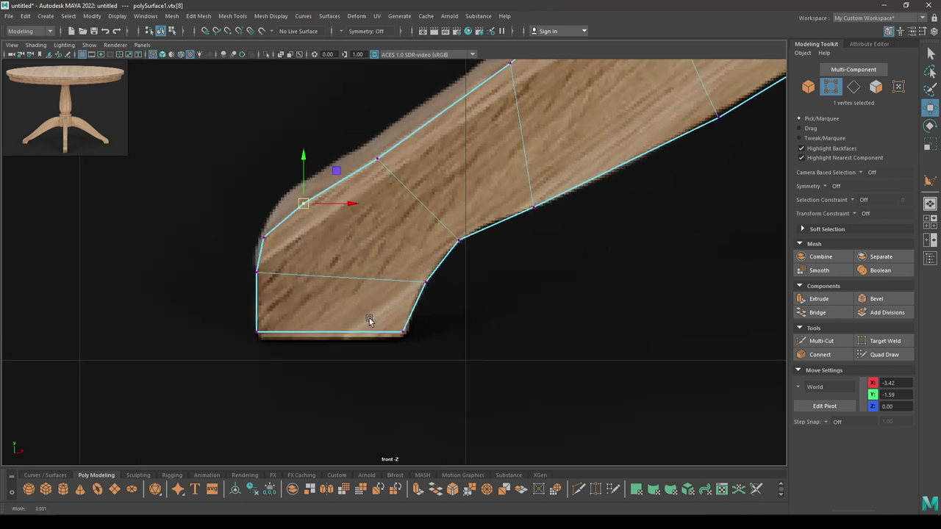
middle_click_drag(369, 319, 449, 322, "alt")
right_click_drag(427, 157, 315, 201, "shift")
left_click_drag(333, 219, 365, 217)
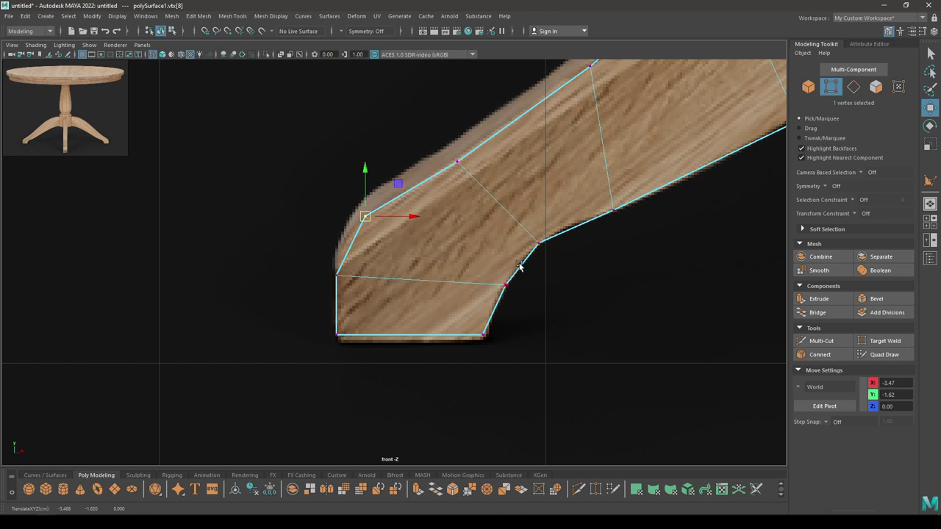
Multi-Cut an edge from the foot's front vertex to its inner curve and move the new vertex onto the curve
right_click_drag(423, 221, 367, 222, "shift")
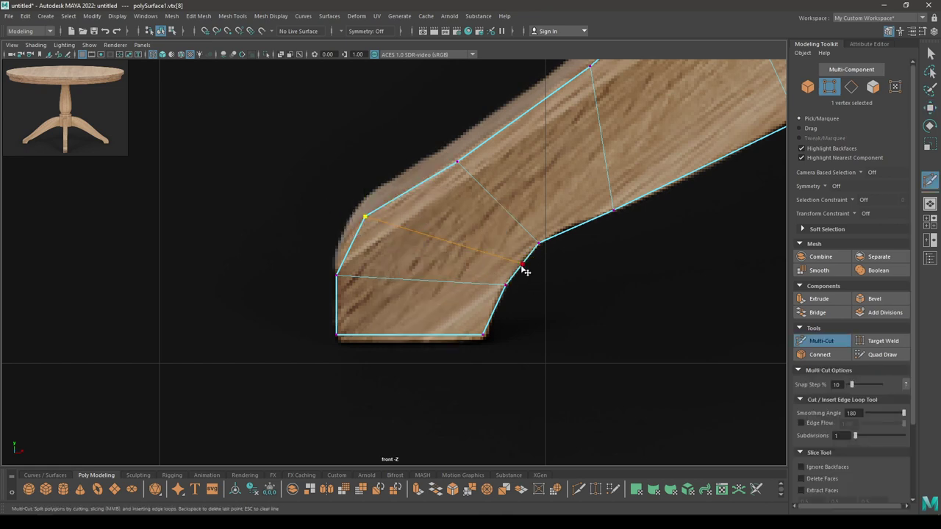
key("w")
right_click_drag(505, 246, 478, 236)
left_click_drag(501, 248, 539, 265)
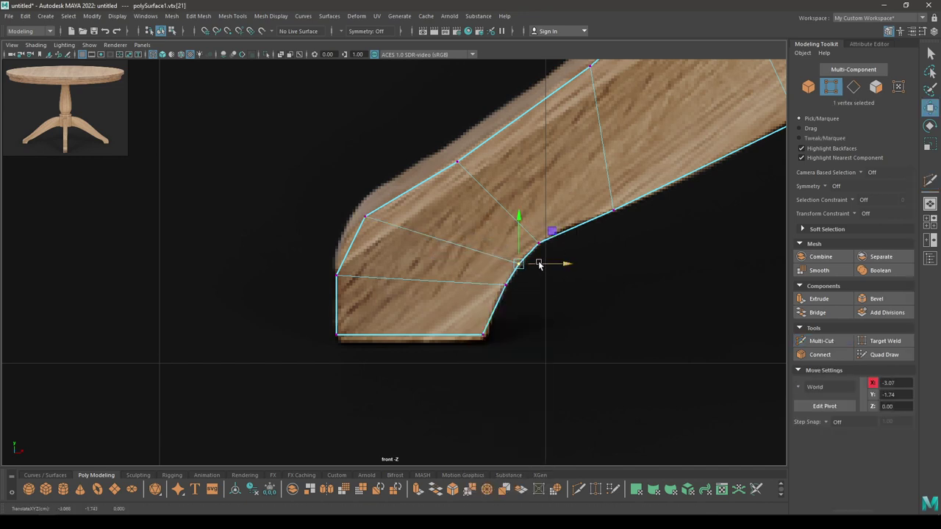
Fit the foot's inner bottom corner, inner-curve vertex (X -3.12, Y -1.82) and front vertex (X -3.48, Y -1.62) to the reference
left_click(467, 328)
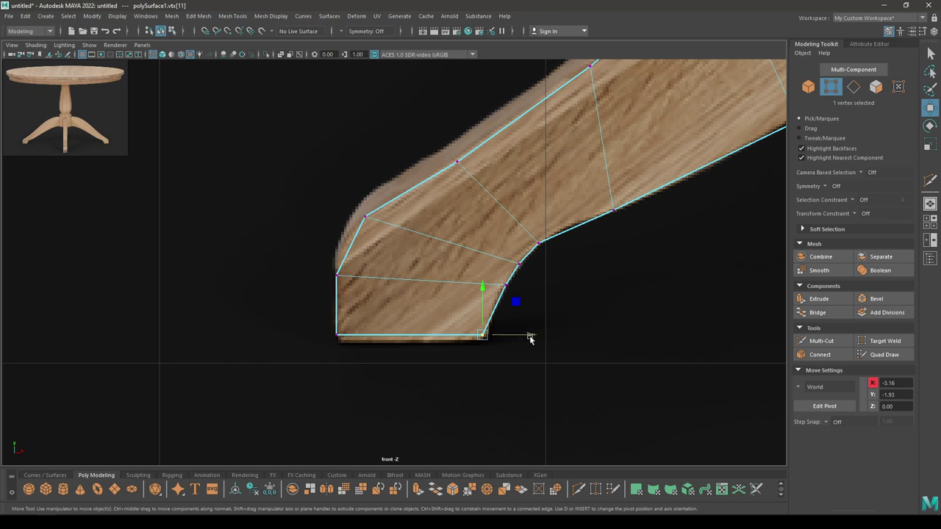
left_click_drag(530, 338, 533, 339)
left_click_drag(542, 303, 493, 280)
left_click_drag(506, 285, 497, 294)
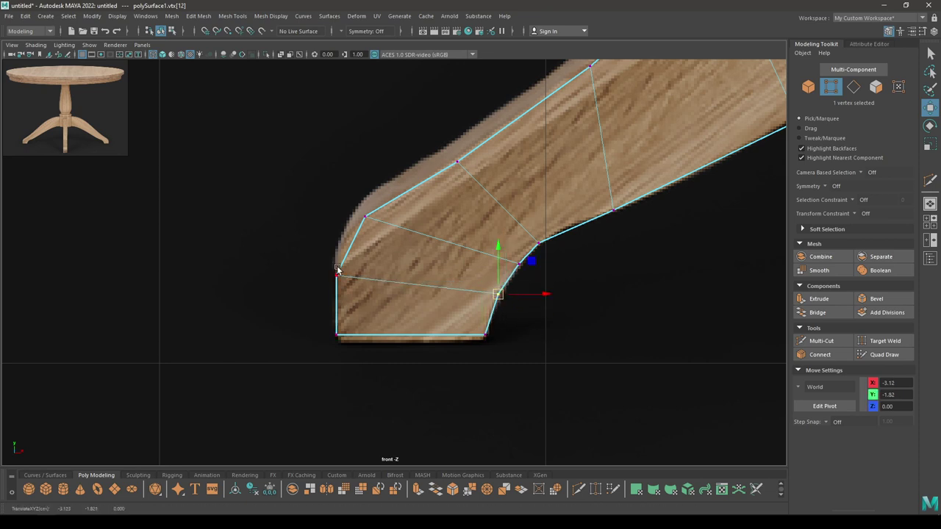
left_click(368, 228)
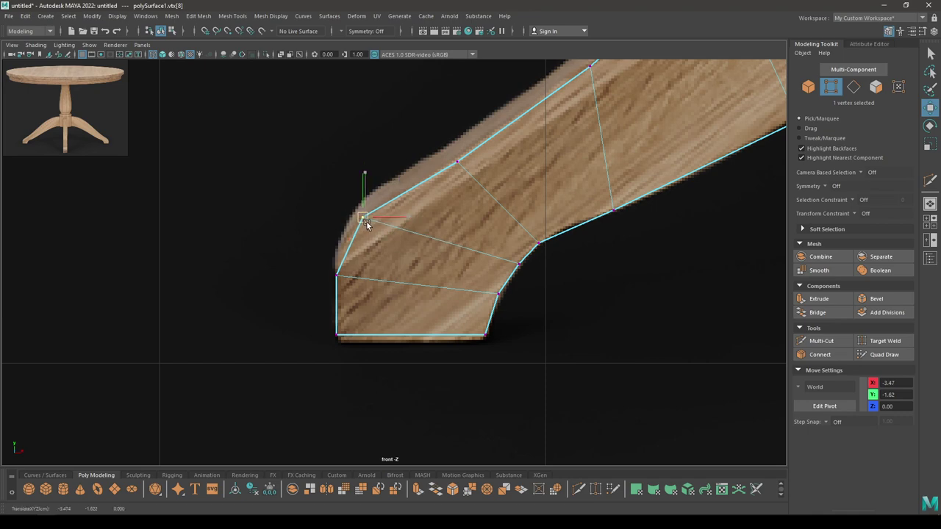
Return to object mode, turn on textured shading and examine the flat leg in the perspective view
scroll(442, 270, "down", 5)
middle_click_drag(443, 270, 290, 403, "alt")
right_click_drag(291, 403, 364, 382, "alt")
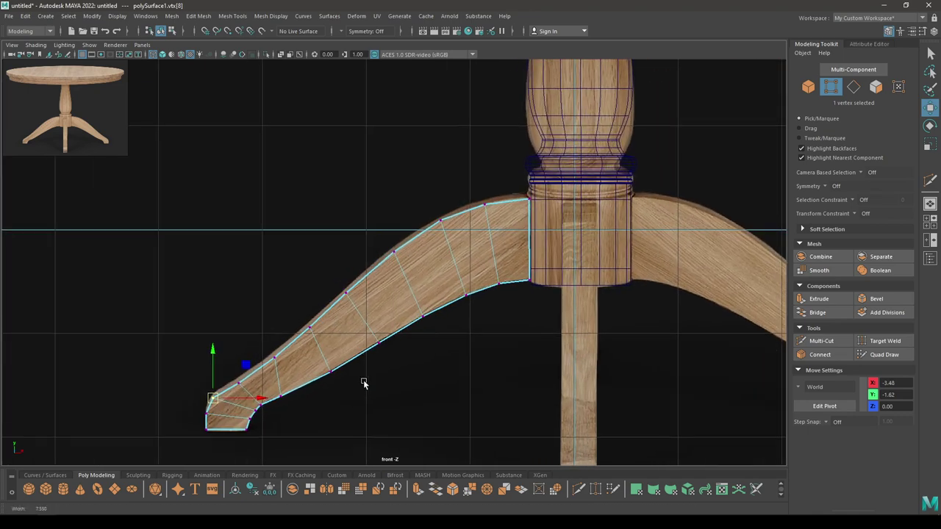
middle_click_drag(353, 365, 369, 322, "alt")
right_click_drag(369, 322, 372, 304, "alt")
scroll(373, 307, "up", 2)
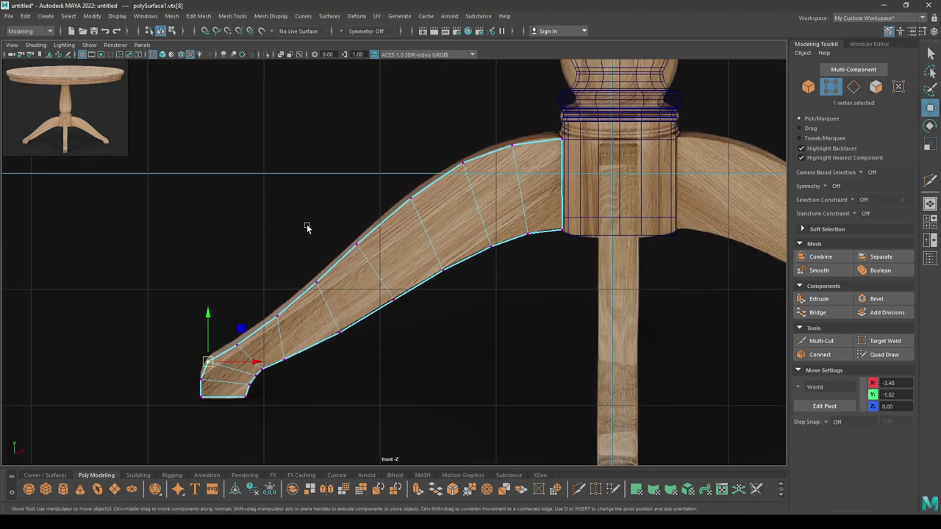
middle_click_drag(342, 245, 393, 221, "alt")
right_click_drag(393, 222, 498, 141)
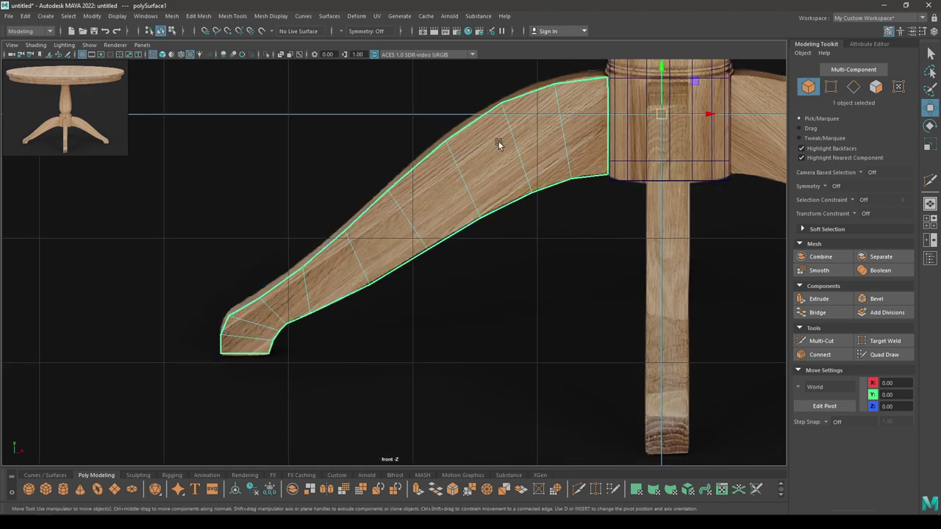
key("6")
key("space")
key("space")
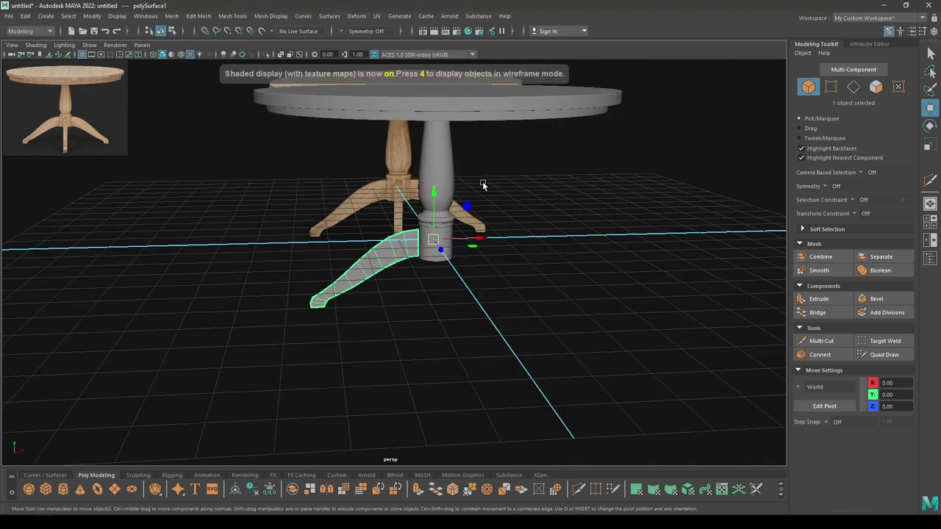
mouse_move(483, 182)
left_mouse_down("alt")
mouse_move(555, 198)
mouse_move(453, 329)
mouse_move(475, 367)
mouse_move(459, 324)
mouse_move(456, 341)
left_mouse_up("alt")
Select all the leg's faces and extrude them with a thickness of 0.4
key("space")
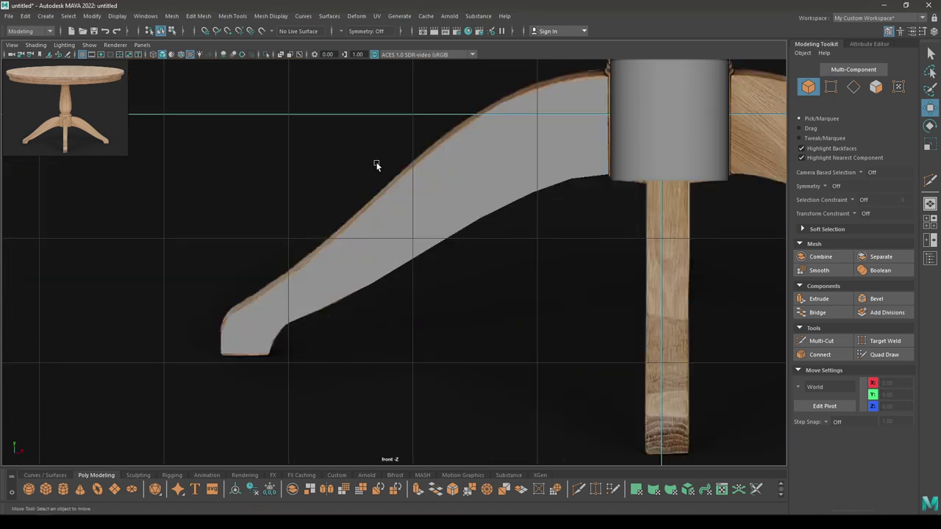
scroll(376, 166, "down", 5)
left_click(404, 238)
key("space")
left_click_drag(463, 236, 432, 271)
key("ctrl+e")
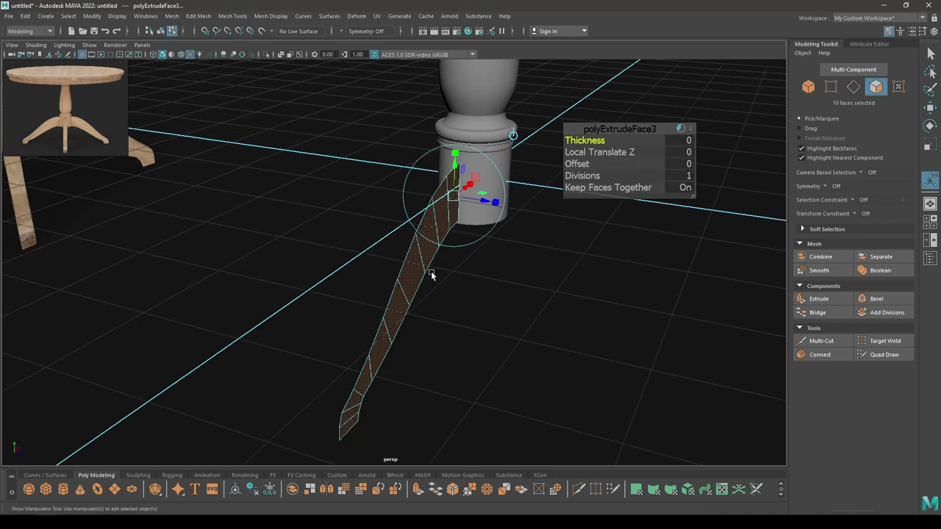
left_click_drag(578, 141, 594, 142)
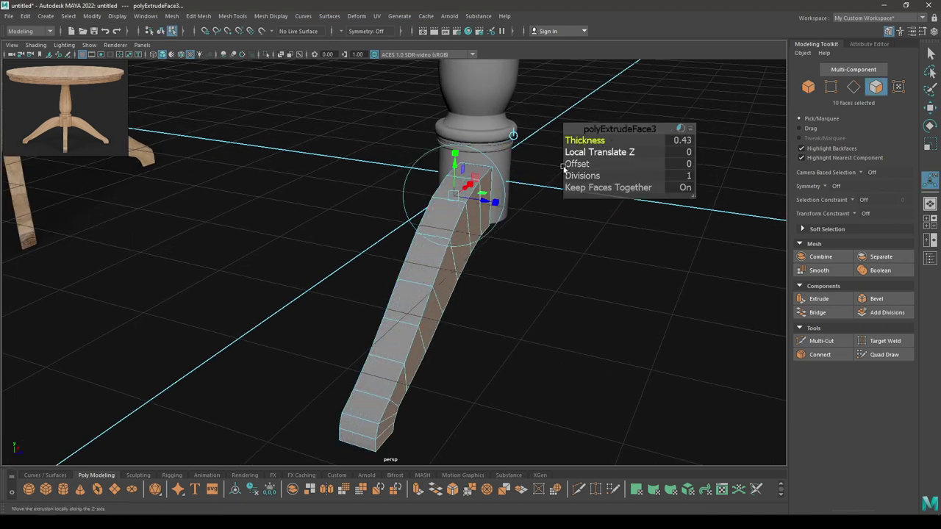
left_click_drag(500, 203, 553, 213, "alt")
left_click(678, 144)
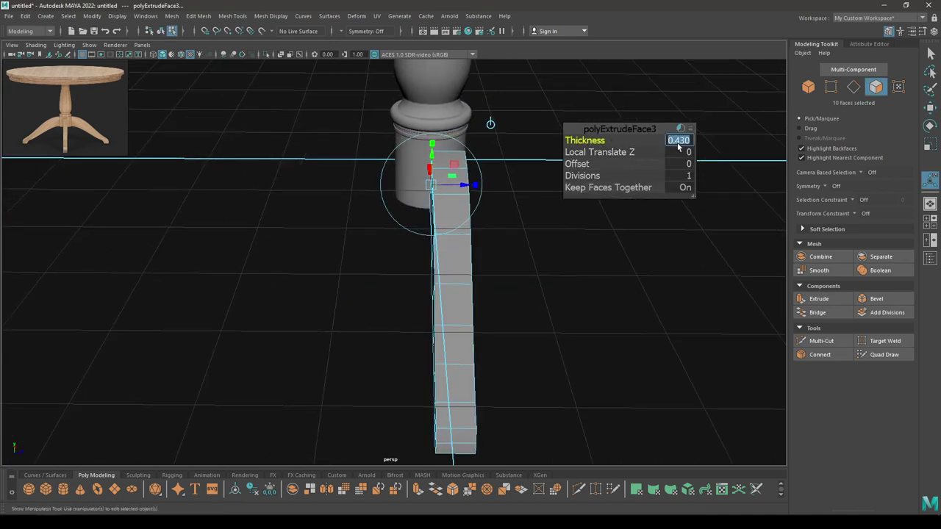
key("Return")
left_click_drag(677, 143, 626, 121, "alt")
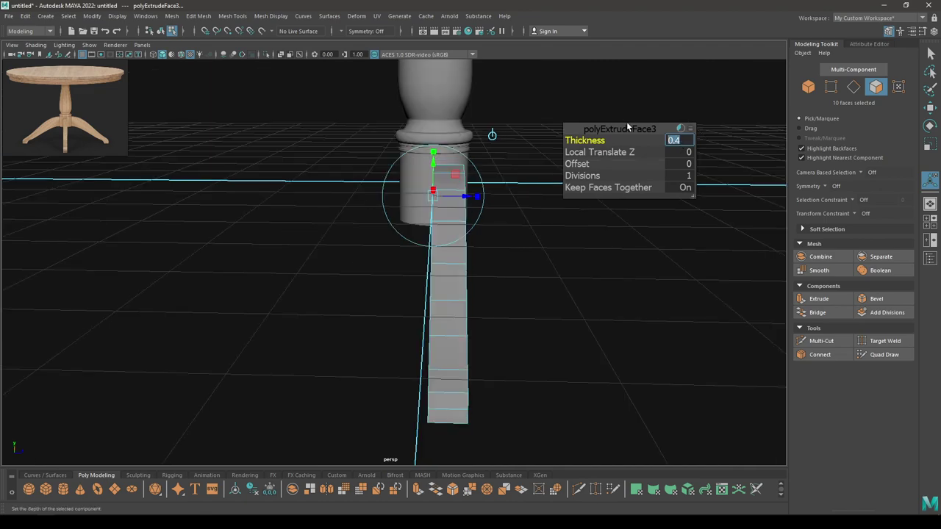
Return to object mode and move the extruded leg to Z -0.19 so it is centred on the column
key("w")
right_click_drag(554, 149, 615, 126)
left_click_drag(507, 197, 520, 243, "alt")
left_click(450, 230)
left_click_drag(474, 198, 457, 209, "alt")
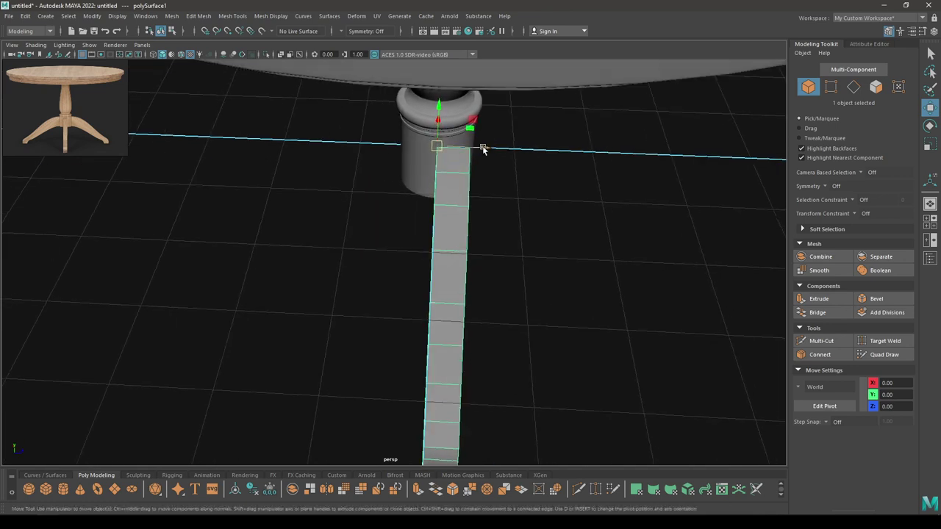
left_click_drag(484, 148, 387, 150)
Check the leg's centring in the top wireframe view and slide it to X 0.08, into the column, in shaded display
key("space")
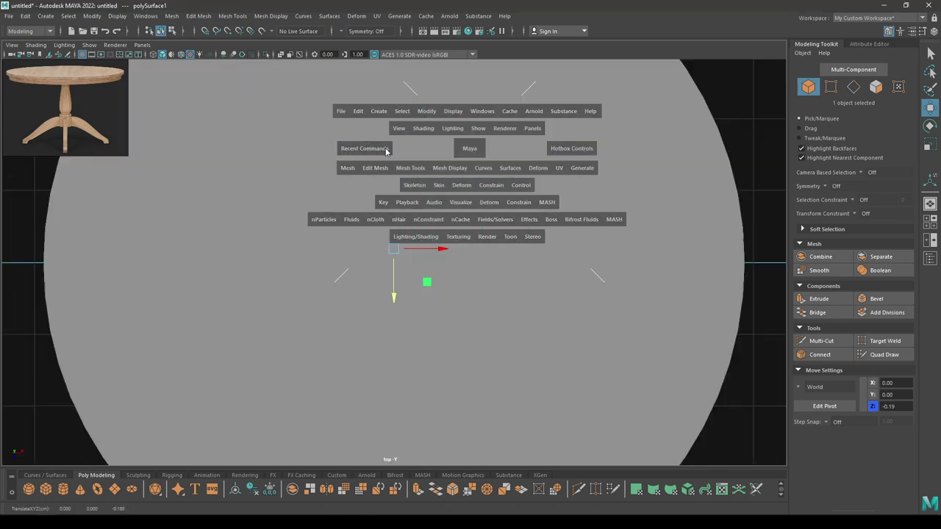
scroll(388, 208, "down", 3)
middle_click_drag(375, 156, 415, 163, "alt")
key("4")
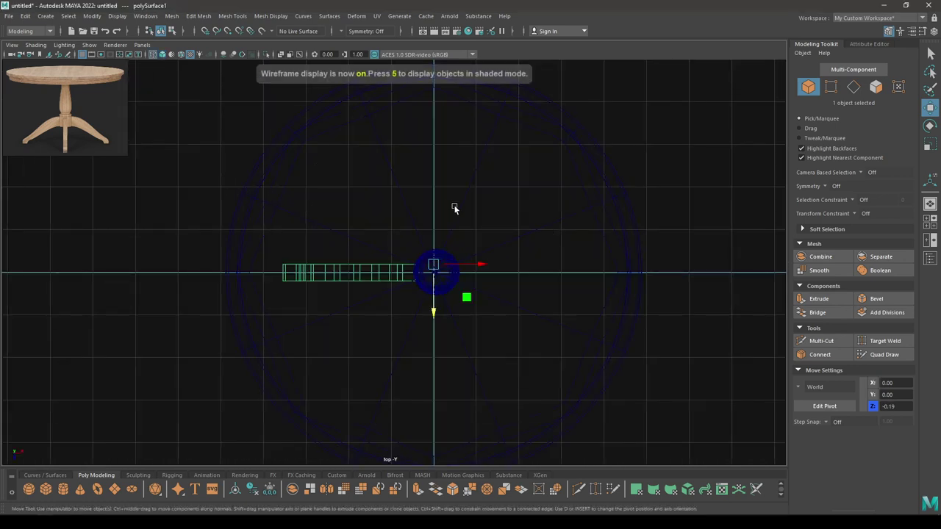
scroll(468, 319, "up", 9)
left_click_drag(638, 272, 641, 201)
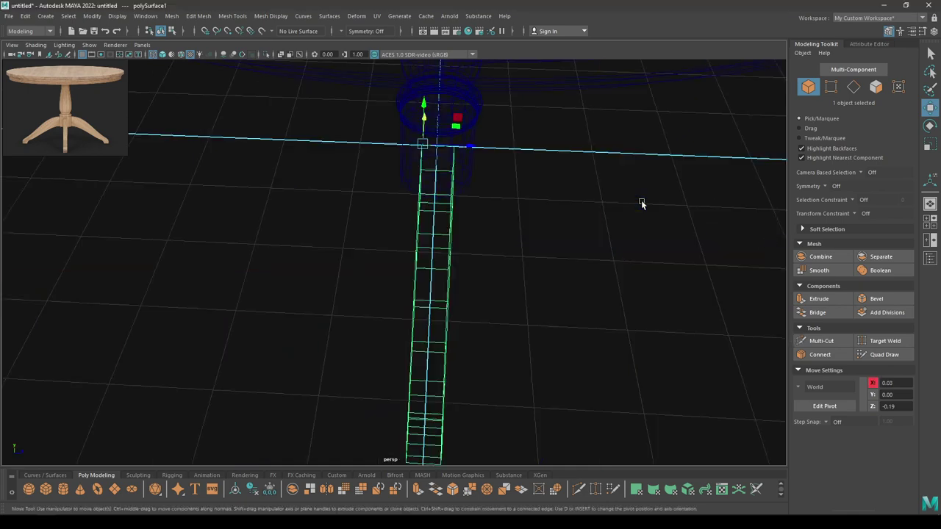
key("5")
left_click_drag(519, 269, 396, 237, "alt")
mouse_move(396, 236)
right_mouse_down("alt")
mouse_move(494, 372)
mouse_move(405, 385)
right_mouse_up("alt")
left_click_drag(652, 233, 661, 228)
left_click(538, 409)
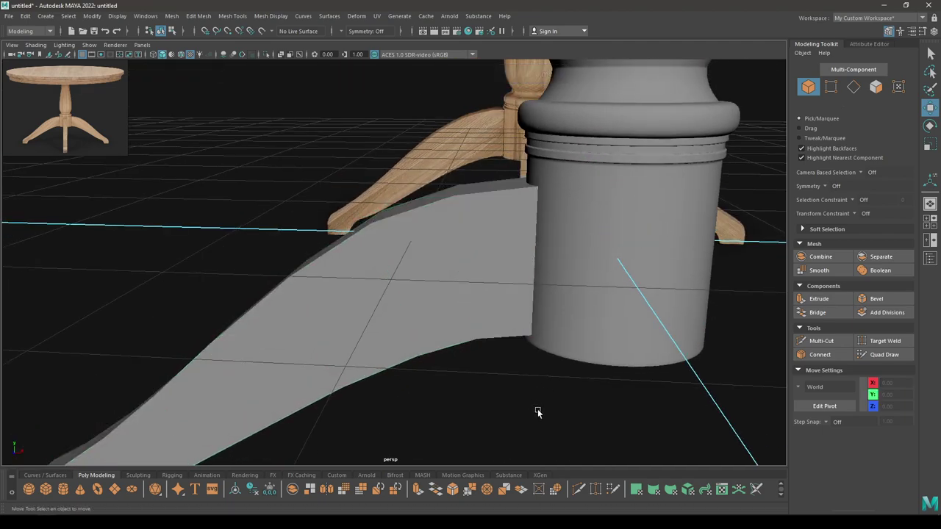
Isolate the leg by hiding all unselected objects and switch to edge selection
left_click_drag(538, 409, 420, 281, "alt")
left_click(458, 272)
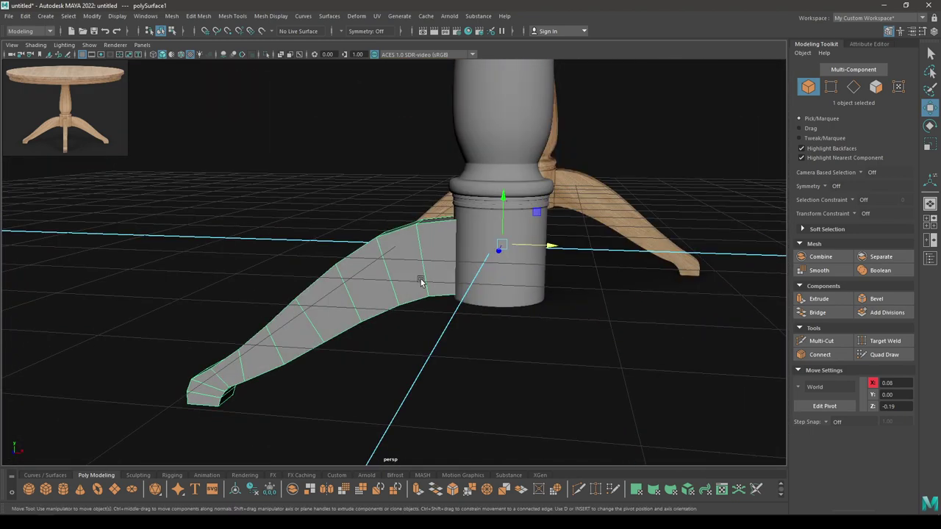
key("alt+h")
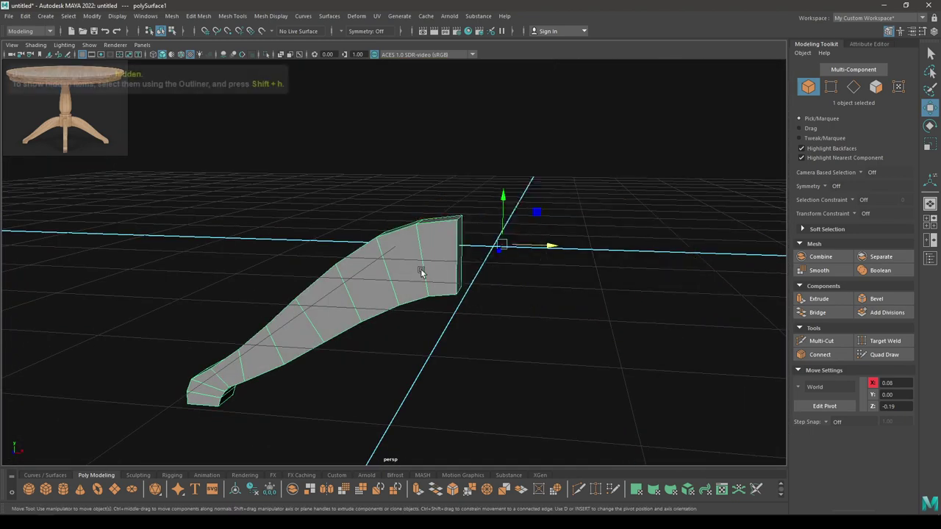
left_click_drag(416, 275, 441, 260, "alt")
right_click_drag(447, 251, 446, 211)
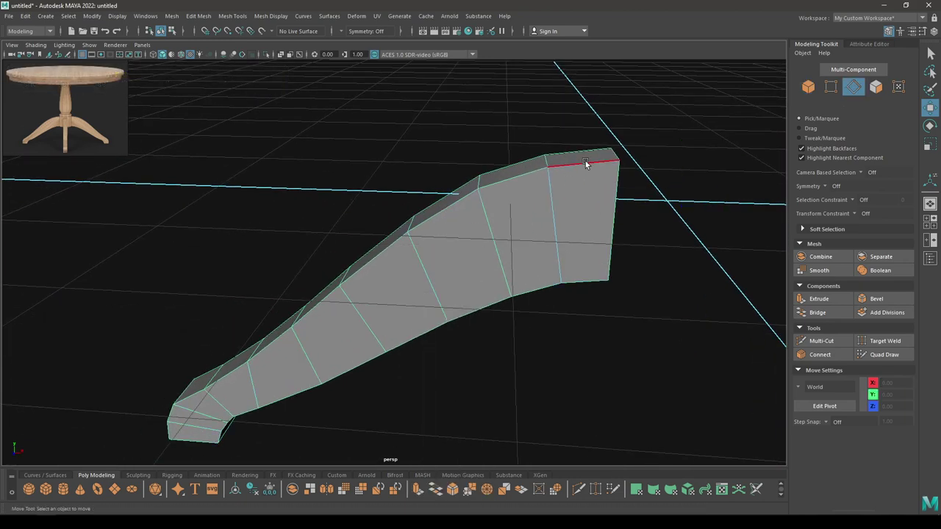
Select the leg's outline edges on both sides, including the edges around its column end and the underside of its foot
double_click(585, 162)
double_click(514, 163, "shift")
left_click_drag(524, 278, 471, 232, "alt")
double_click(503, 211, "shift")
double_click(471, 232, "shift")
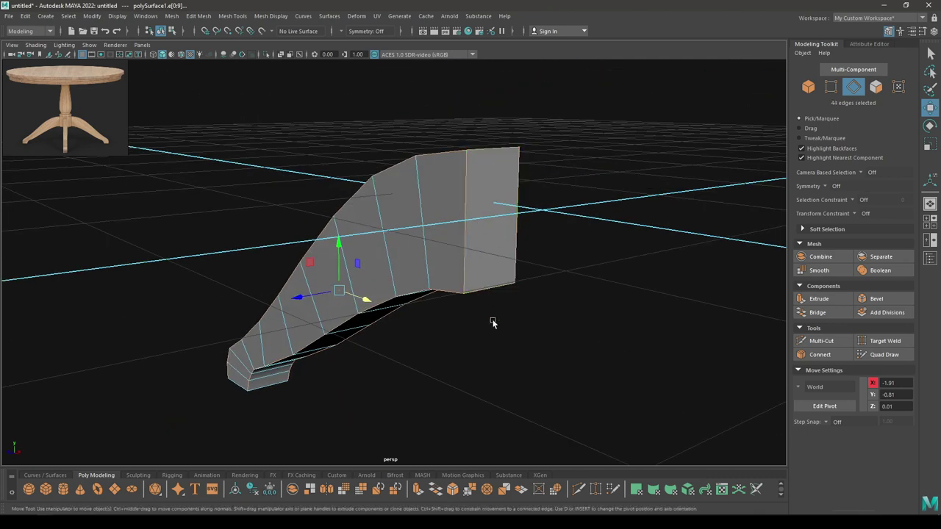
left_click_drag(493, 324, 462, 279, "alt")
left_click(387, 353, "shift")
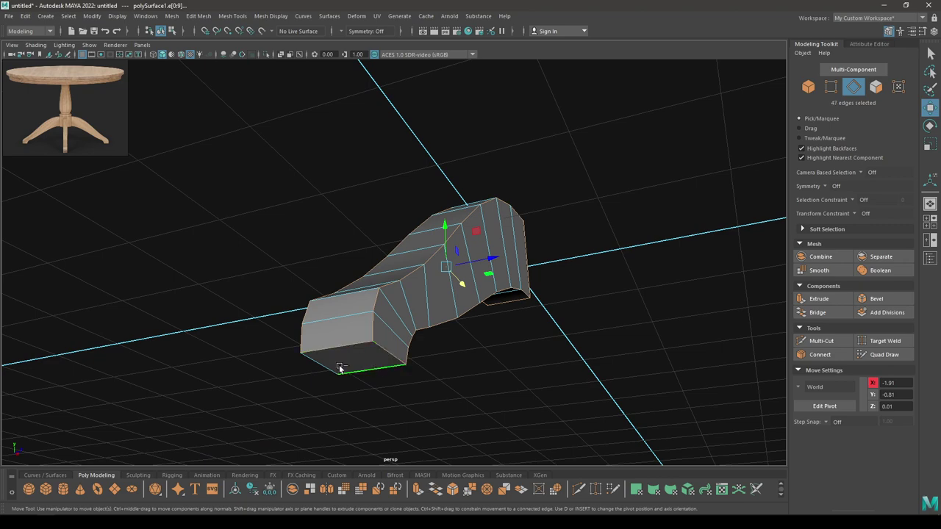
left_click(339, 368, "shift")
left_click_drag(340, 368, 437, 332, "alt")
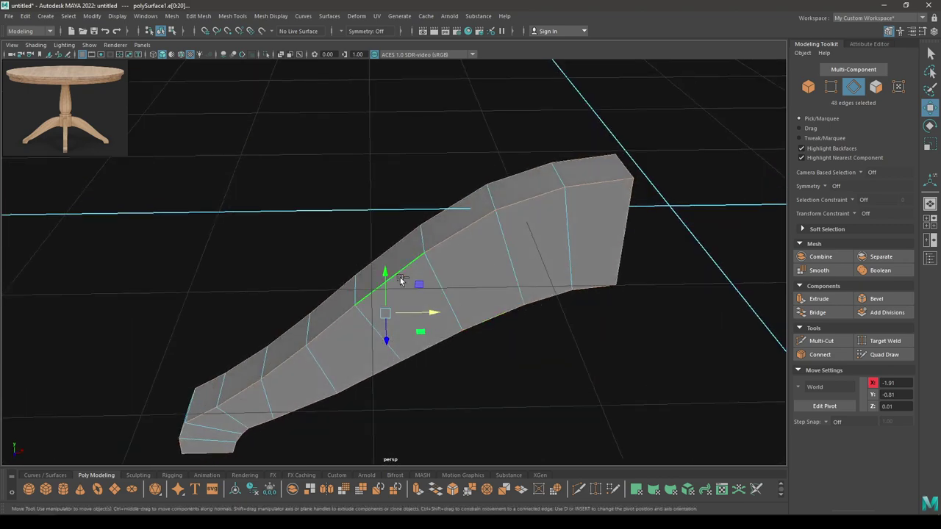
Bevel the selected leg edges with a fraction of 0.15 and return to object mode
right_click_drag(457, 252, 495, 253, "shift")
left_click_drag(589, 200, 500, 208)
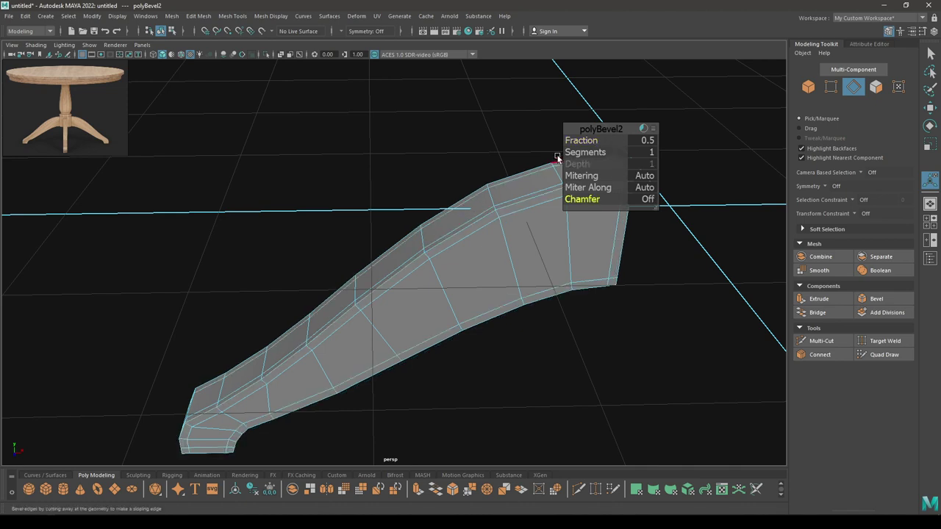
left_click(581, 140)
middle_click_drag(581, 141, 559, 144)
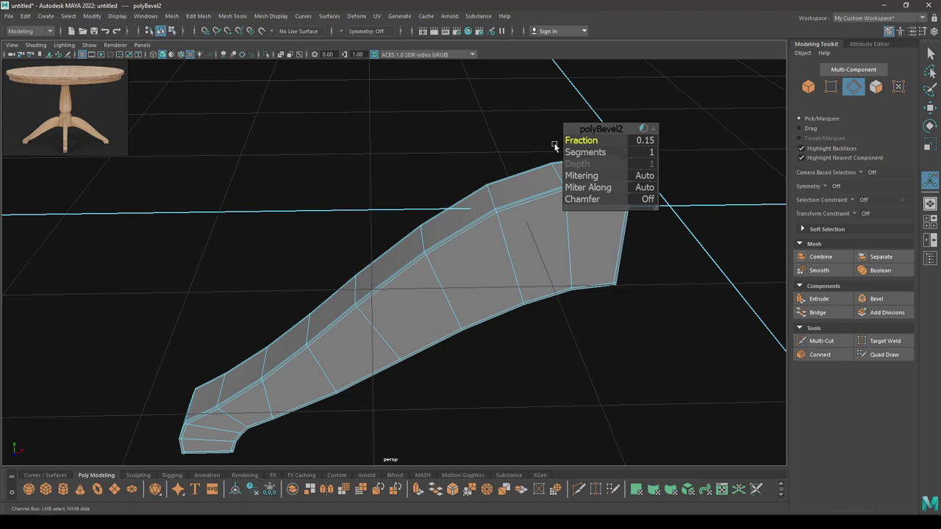
left_click_drag(555, 146, 511, 224, "alt")
key("w")
key("F8")
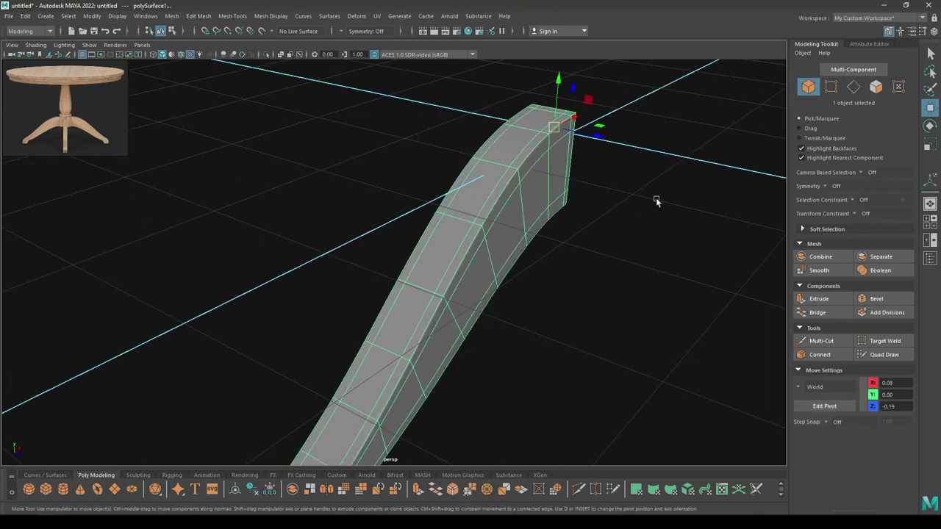
Show the hidden table parts again and select the bevelled leg
left_click(656, 198)
left_click_drag(656, 198, 513, 283, "alt")
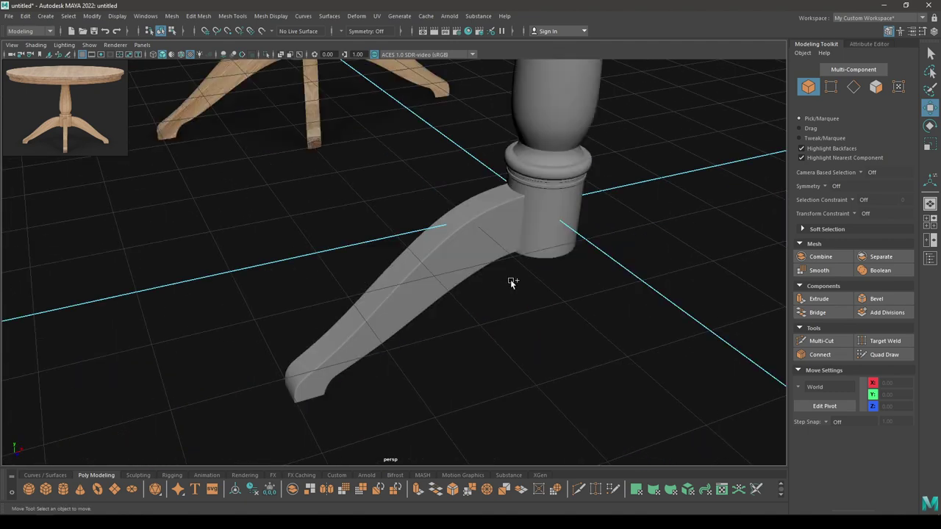
left_click(475, 235)
left_click_drag(475, 235, 645, 287, "alt")
In the top wireframe view, snap the leg's pivot to the grid origin at the column's centre
key("space")
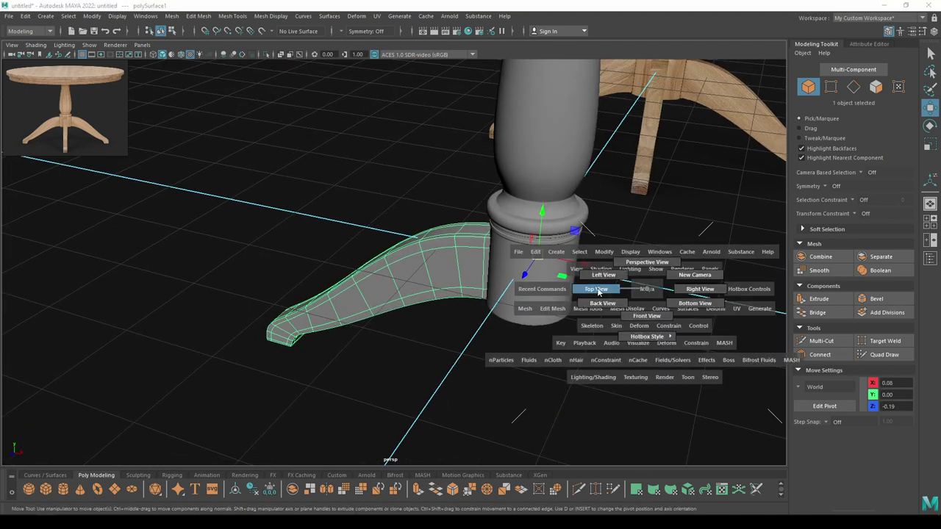
left_click(597, 291)
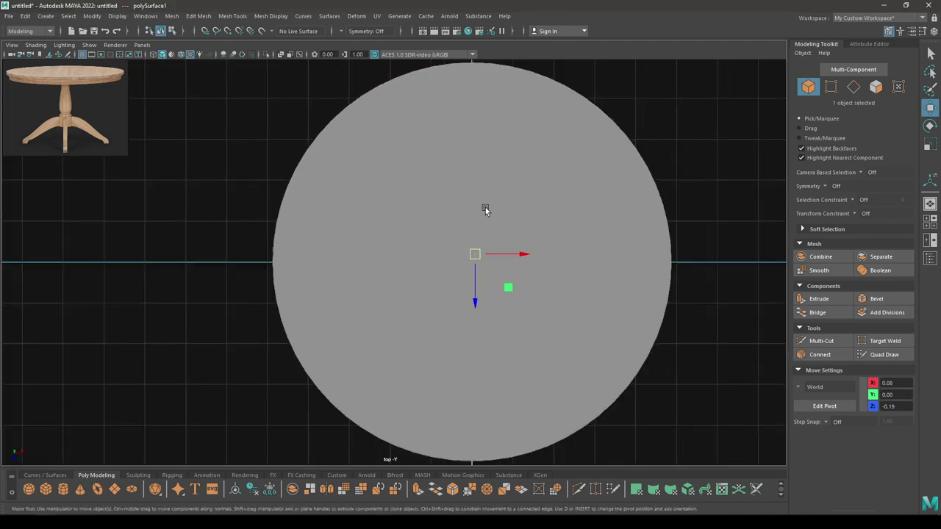
key("4")
right_click_drag(532, 227, 639, 444, "alt")
middle_click_drag(639, 444, 457, 460, "alt")
right_click_drag(456, 460, 522, 470, "alt")
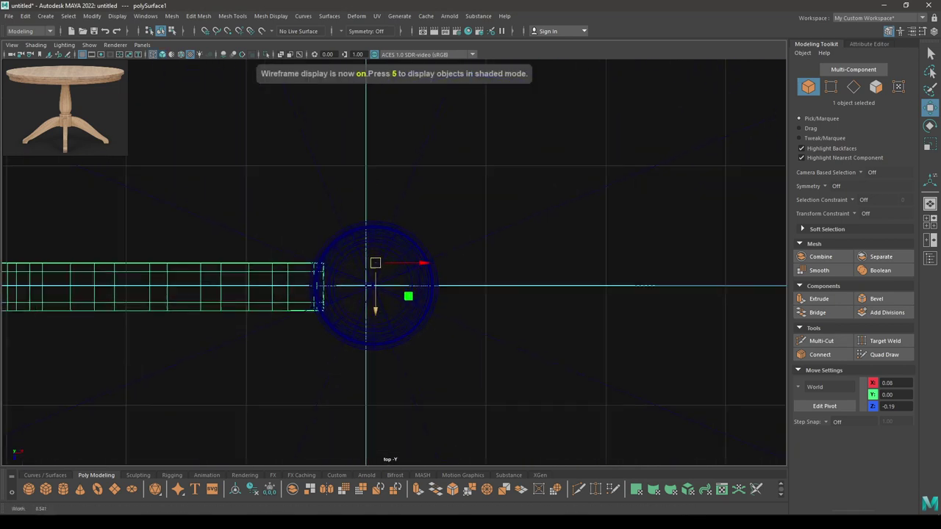
right_click_drag(369, 263, 385, 294, "alt")
middle_click_drag(372, 289, 434, 278, "alt")
right_click_drag(434, 277, 472, 367, "alt")
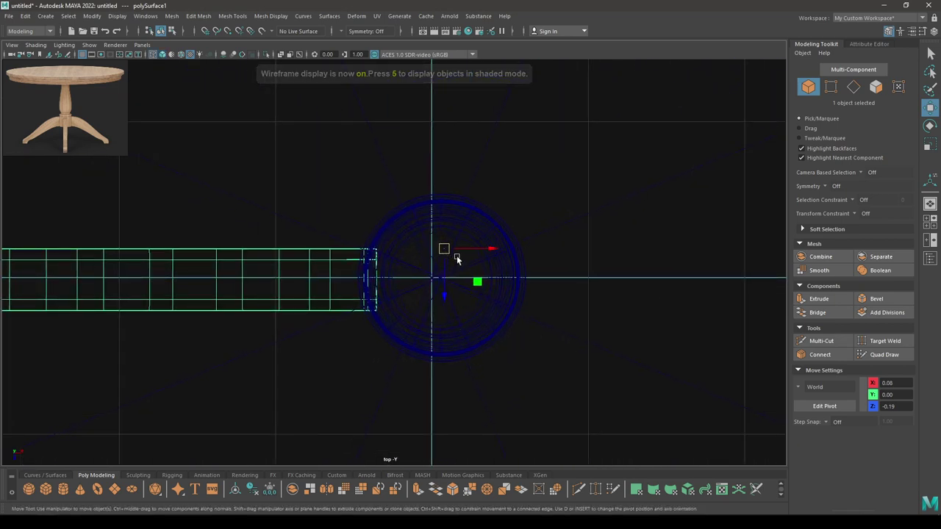
right_click_drag(449, 293, 380, 275, "alt")
scroll(380, 274, "up", 6)
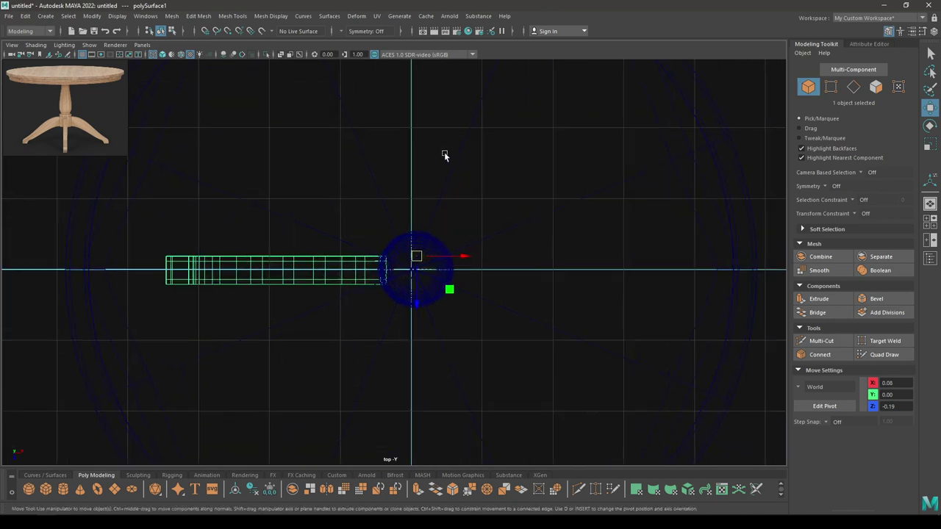
key("d")
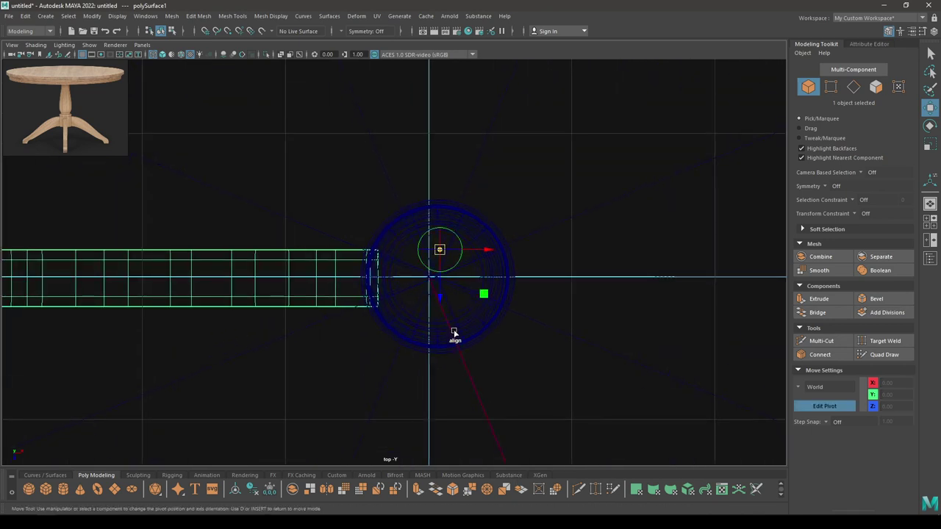
left_click_drag(440, 300, 442, 312)
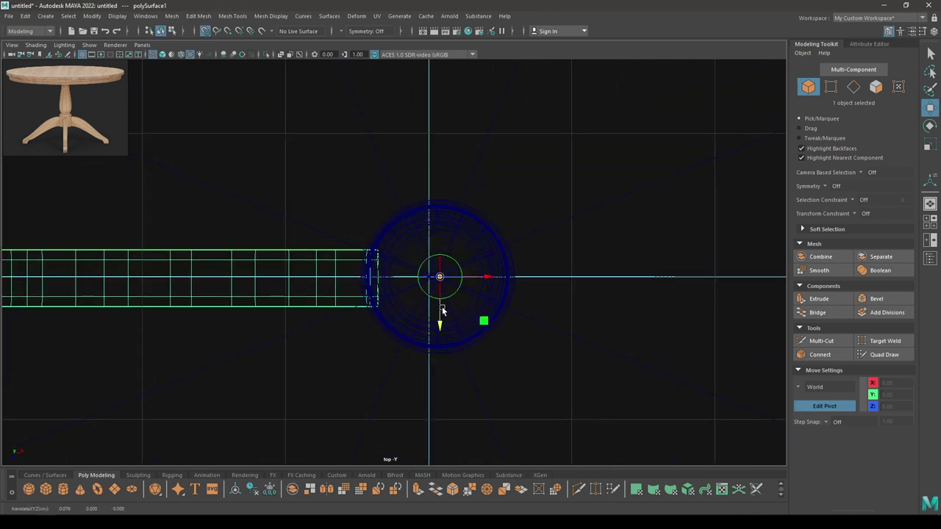
left_click_drag(488, 282, 477, 283)
key("d")
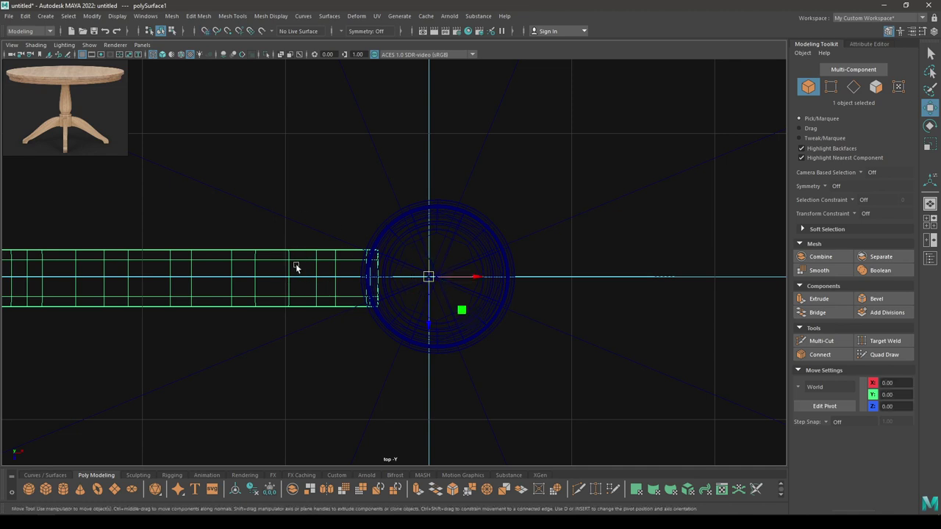
Duplicate the leg around the column at 90-degree intervals, repeating the transform to make four legs in total
scroll(341, 301, "down", 3)
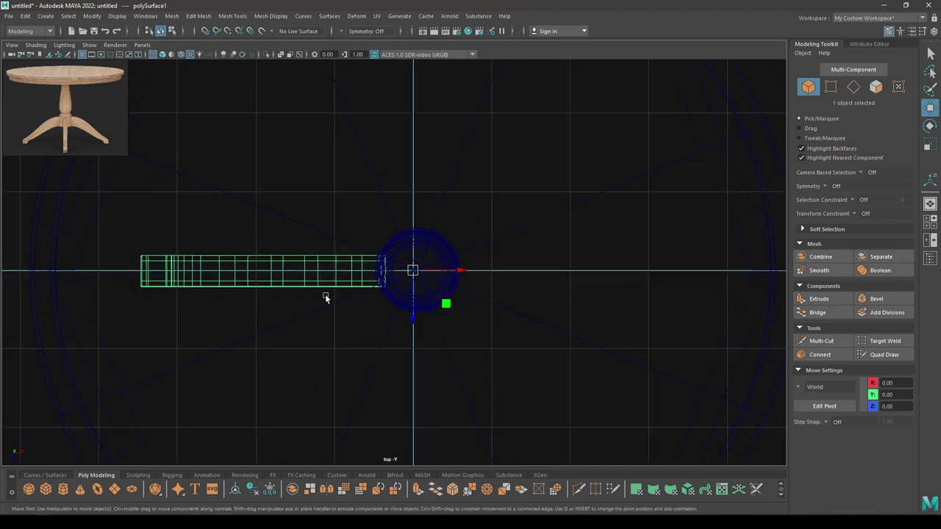
key("e")
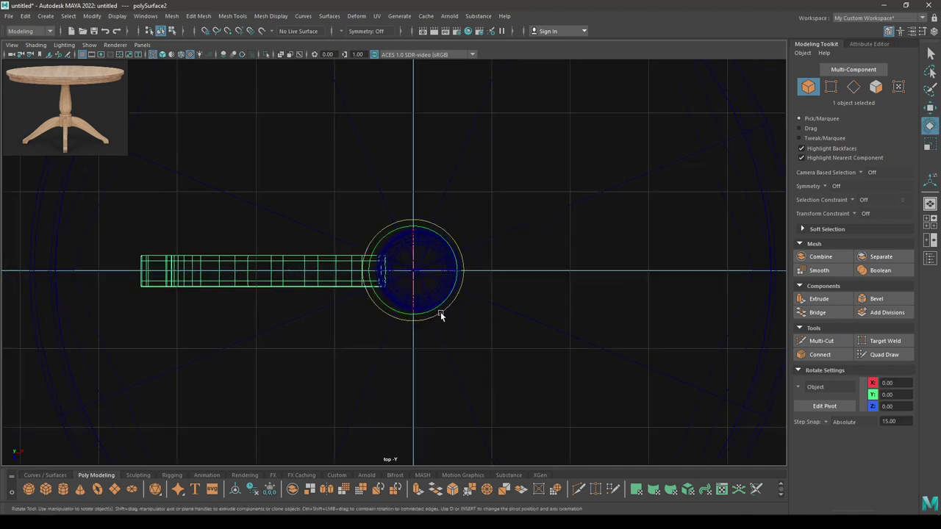
left_click_drag(441, 312, 362, 342)
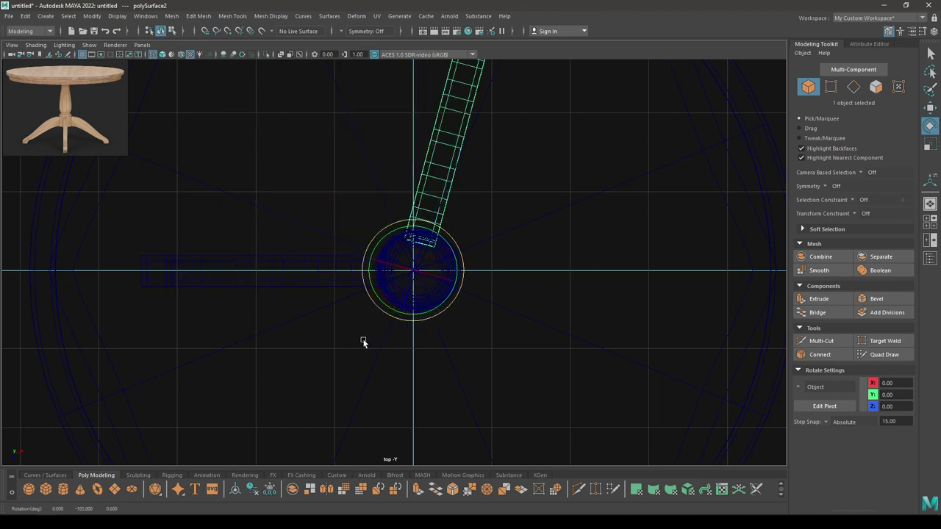
left_click_drag(425, 328, 431, 319)
middle_click_drag(493, 343, 411, 319, "alt")
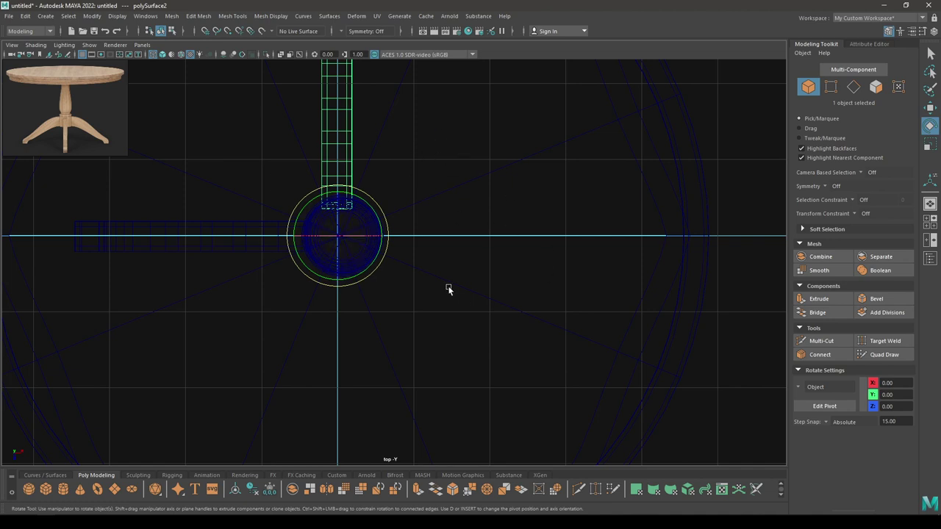
key("shift+d")
key("shift+d")
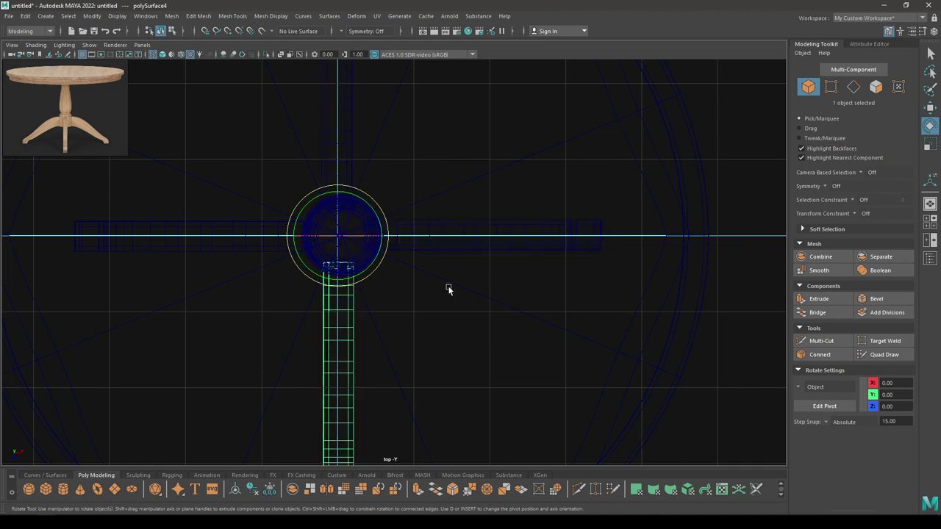
Return to the perspective view with textured shading and examine the four-legged table beside the reference
key("space")
mouse_move(449, 287)
left_mouse_down()
mouse_move(458, 231)
mouse_move(510, 284)
left_mouse_up()
key("w")
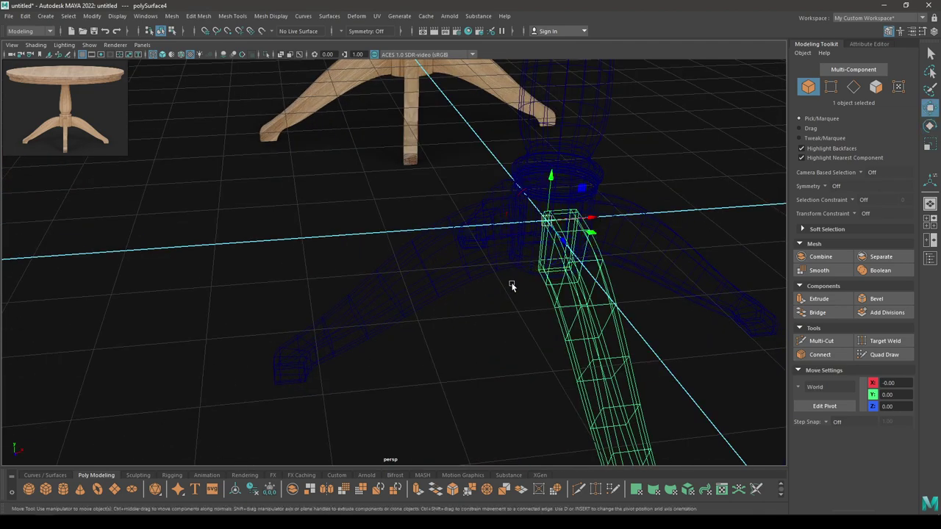
key("6")
left_click(493, 344)
left_click_drag(493, 344, 444, 194, "alt")
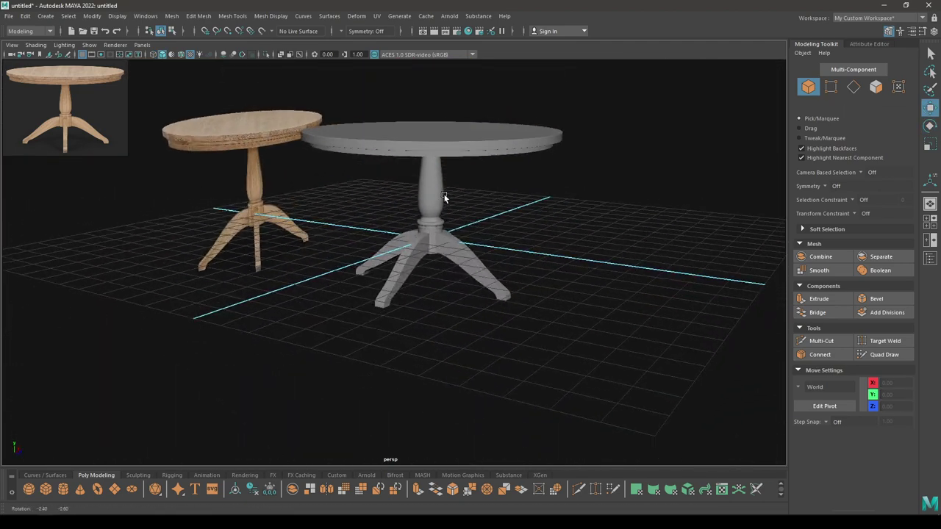
left_click_drag(438, 247, 527, 311, "alt")
left_click(431, 206)
left_click(588, 248)
scroll(603, 281, "up", 6)
scroll(527, 310, "down", 3)
right_click_drag(527, 308, 458, 329, "alt")
left_click_drag(458, 329, 579, 402, "alt")
Select all six table parts, delete their construction history and clear the selection
left_click_drag(594, 360, 376, 197)
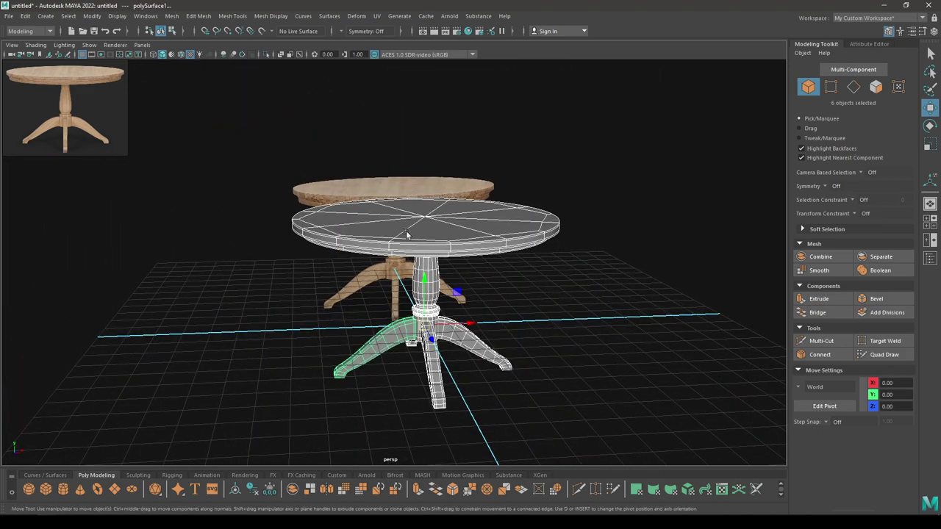
left_click(25, 15)
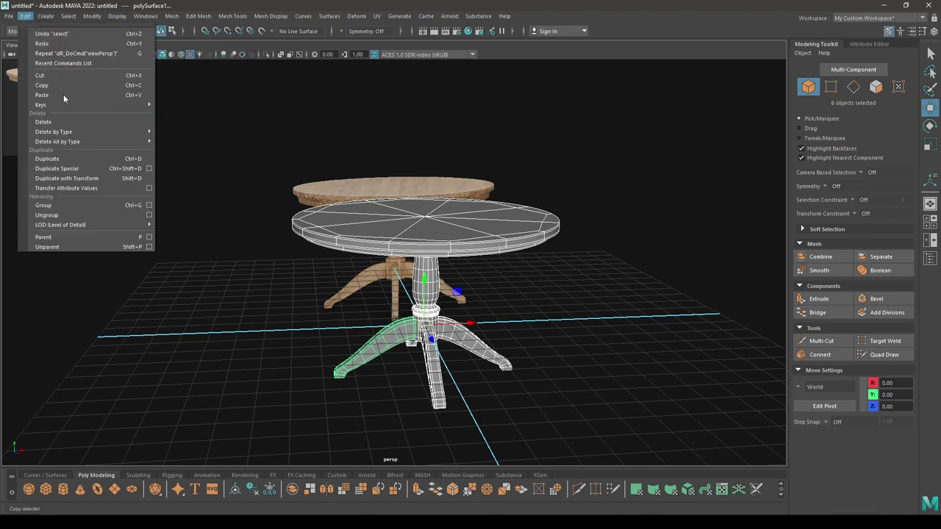
mouse_move(74, 132)
left_click(184, 133)
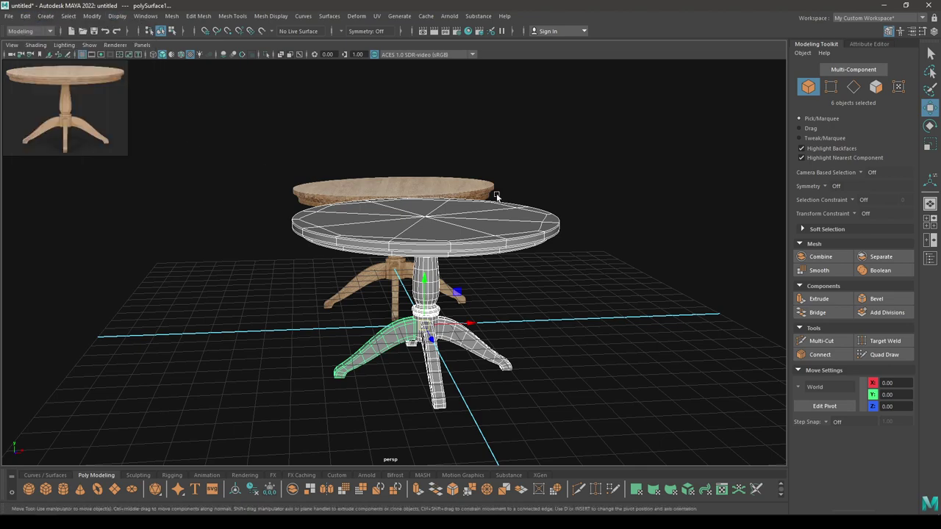
left_click(561, 197)
Examine the complete table model from several angles and distances against the reference table
scroll(486, 294, "up", 5)
left_click_drag(502, 350, 453, 261, "alt")
scroll(464, 316, "down", 4)
scroll(453, 220, "down", 2)
scroll(454, 220, "up", 3)
left_click_drag(470, 361, 507, 250, "alt")
scroll(523, 319, "down", 2)
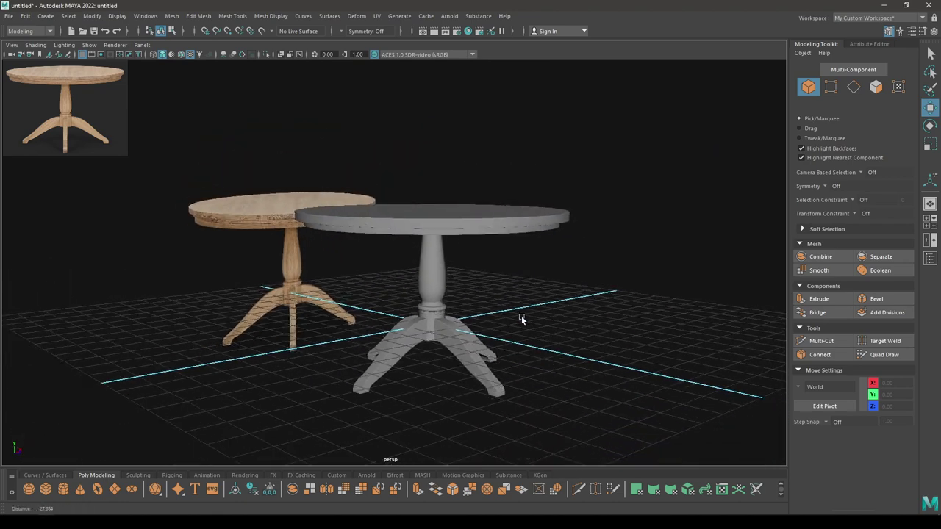
scroll(429, 269, "up", 2)
left_click_drag(430, 269, 434, 368, "alt")
middle_click_drag(435, 370, 409, 318, "alt")
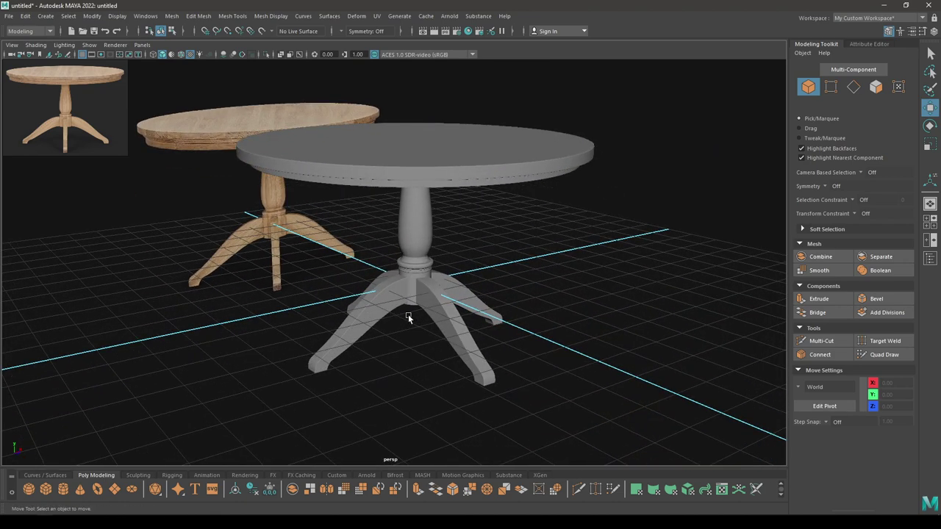